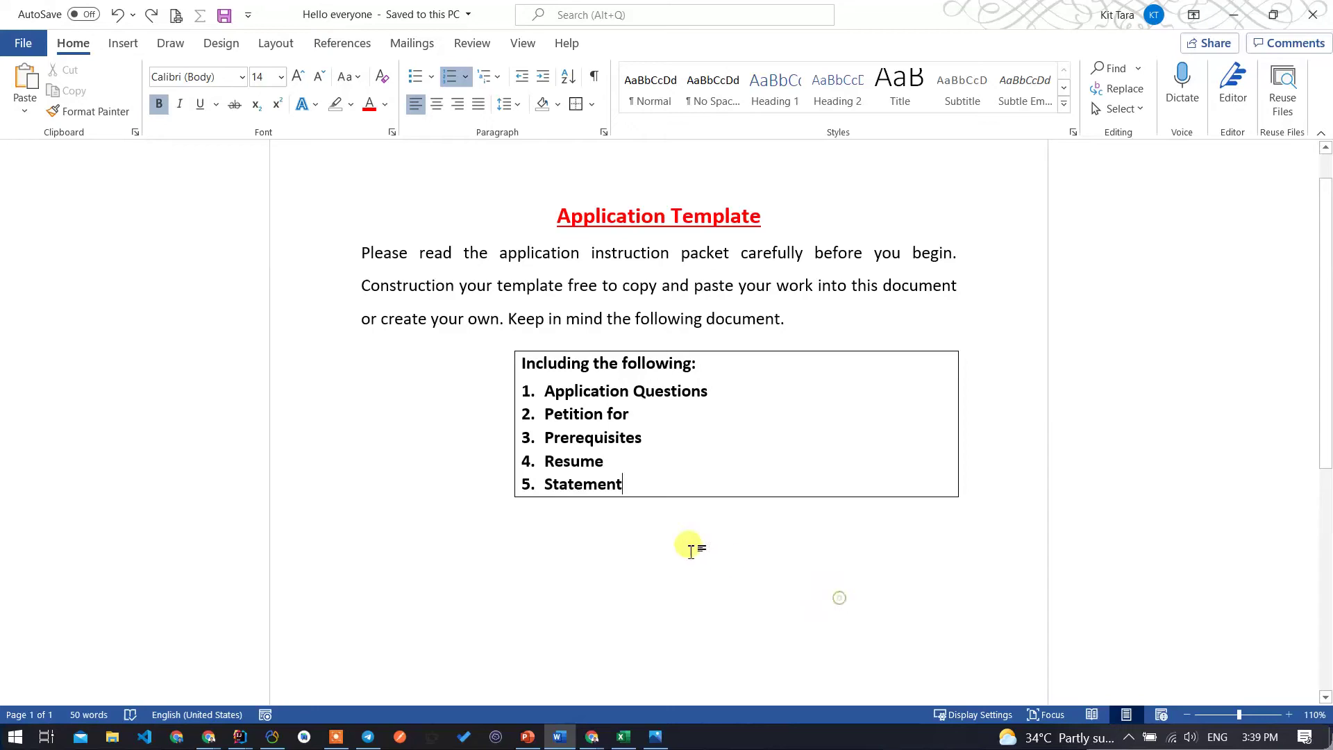
Step: Snap Word to the left half beside the Practice.PNG reference image and inspect it
left_click(656, 486)
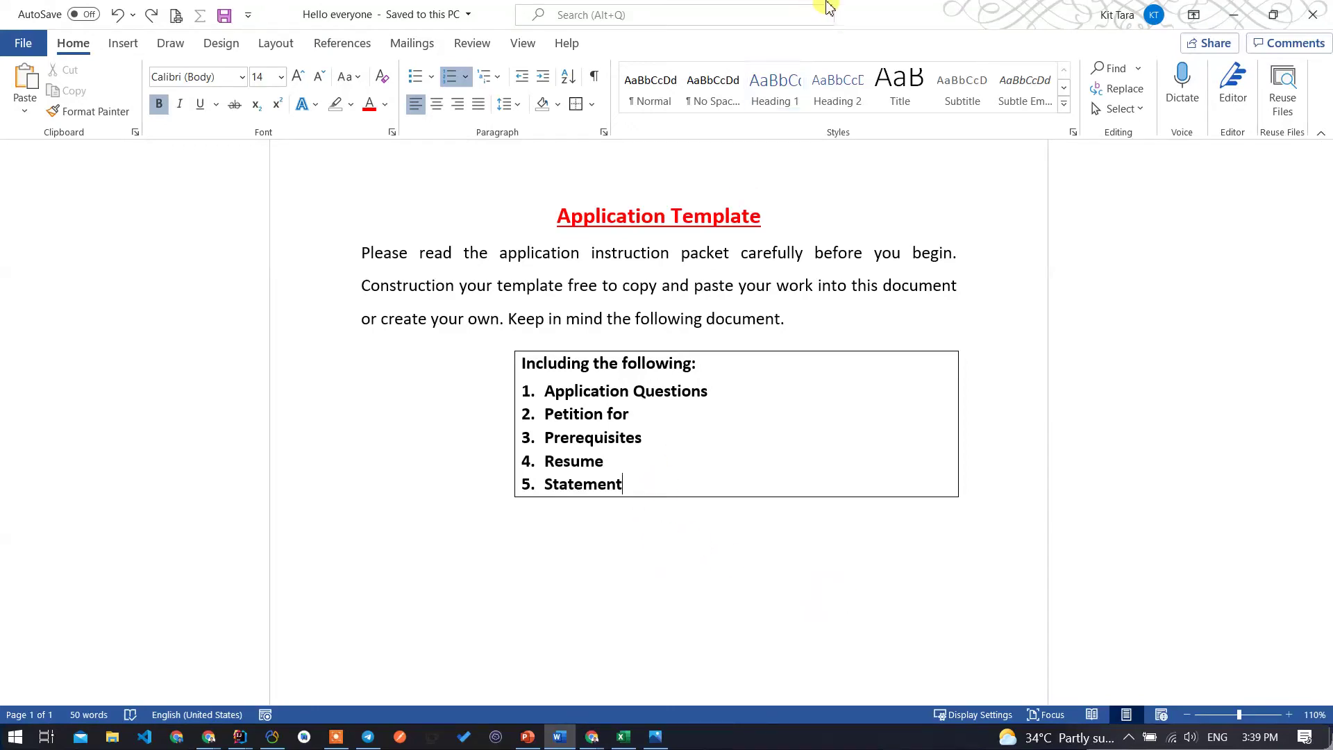
key("super+Left")
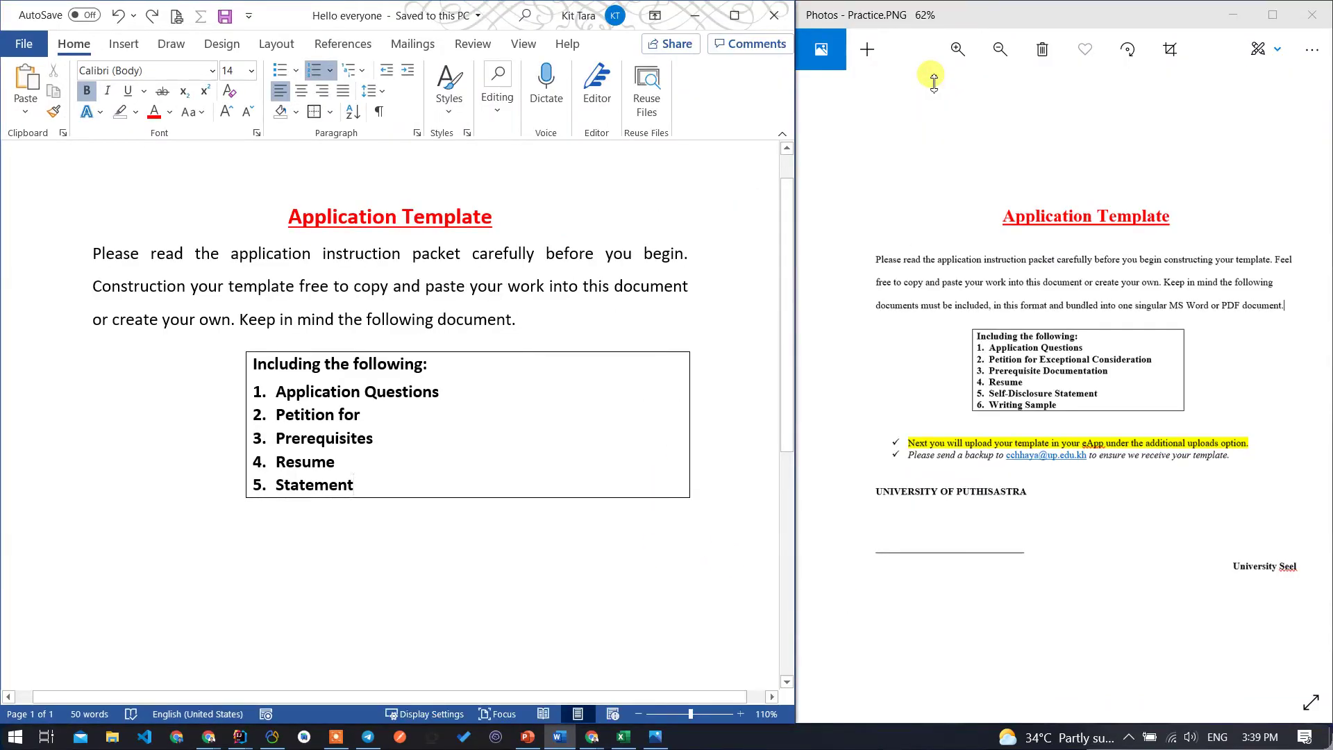
left_click(688, 286)
left_click(1096, 502)
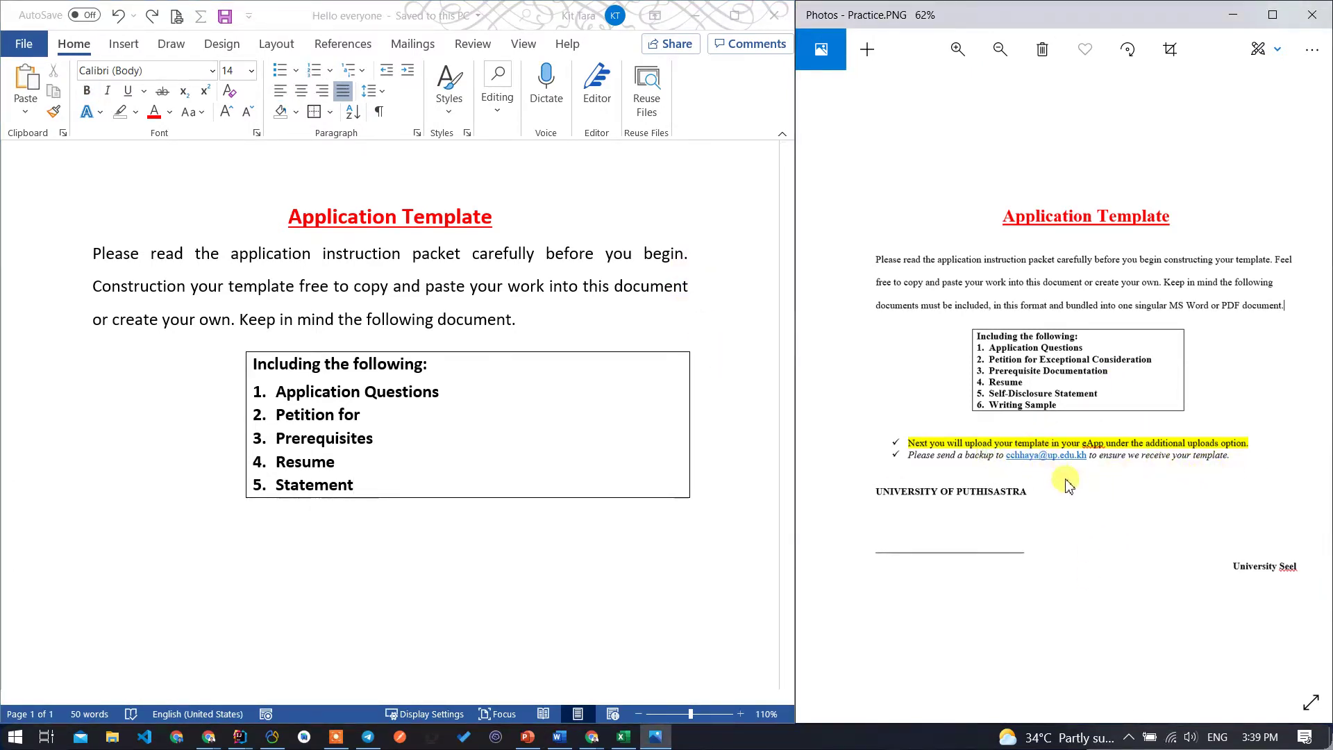
scroll(1068, 486, "up", 1)
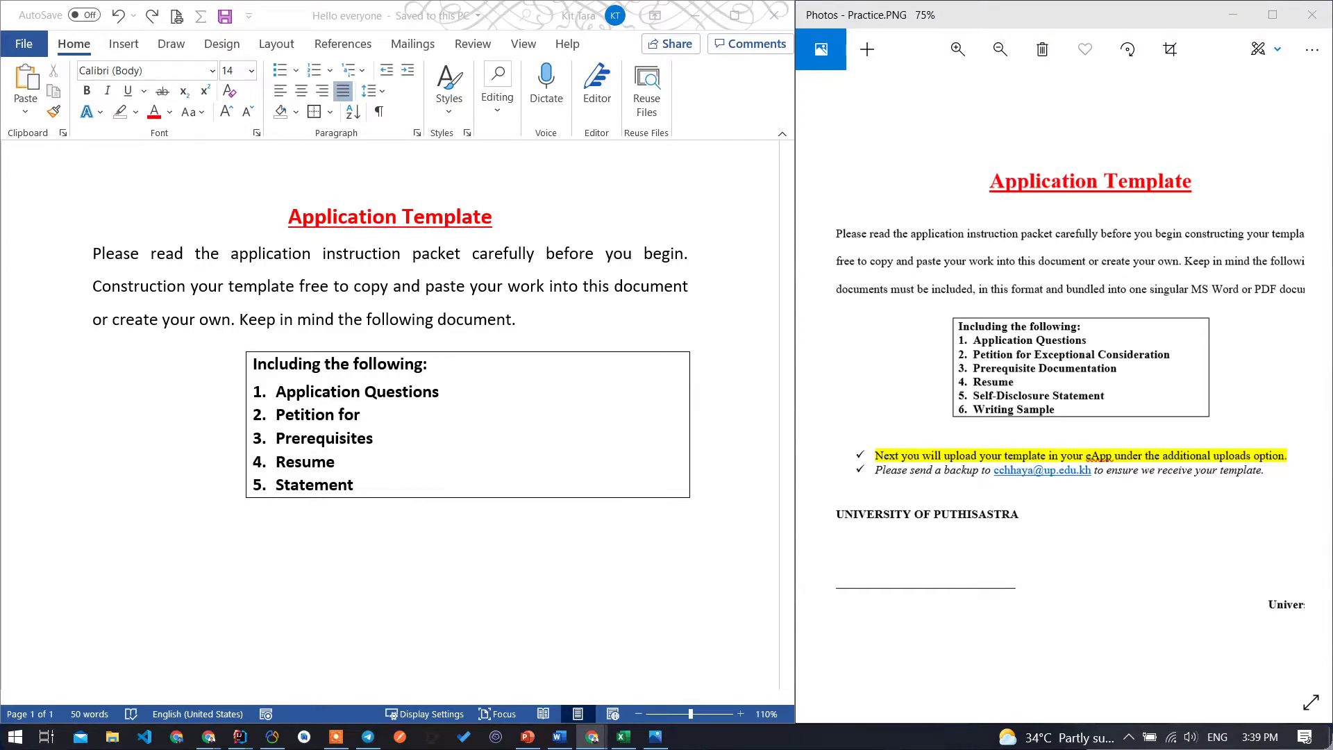
left_click(942, 469)
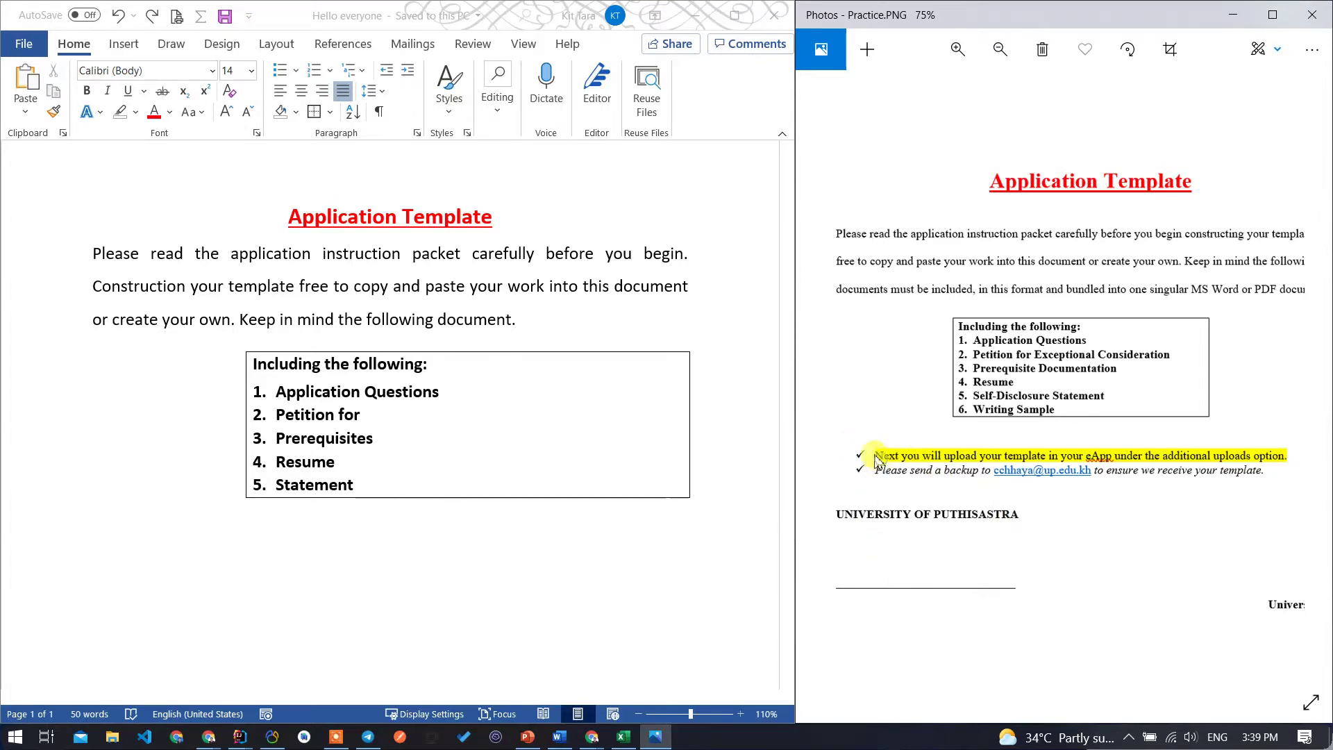
Step: Try adding an empty line below the numbered list, then undo it twice
left_click(346, 532)
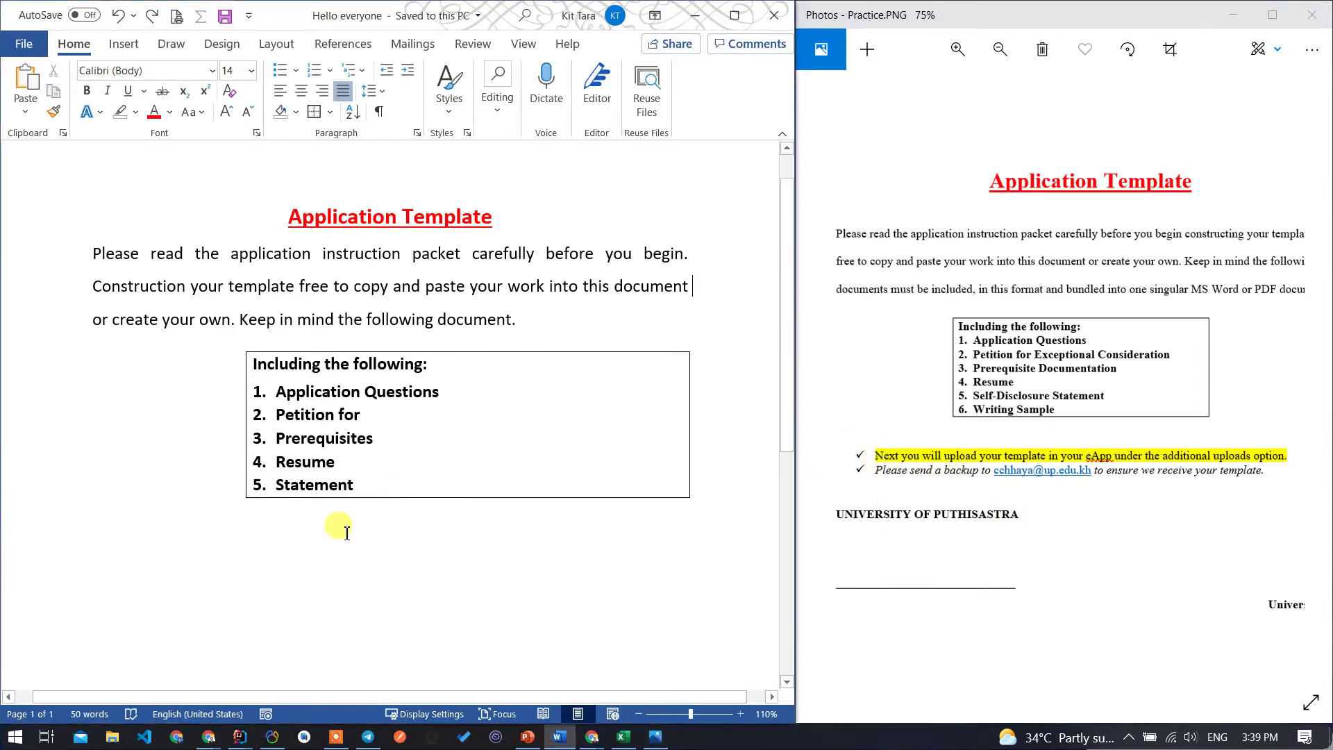
scroll(347, 531, "down", 2)
left_click(278, 355)
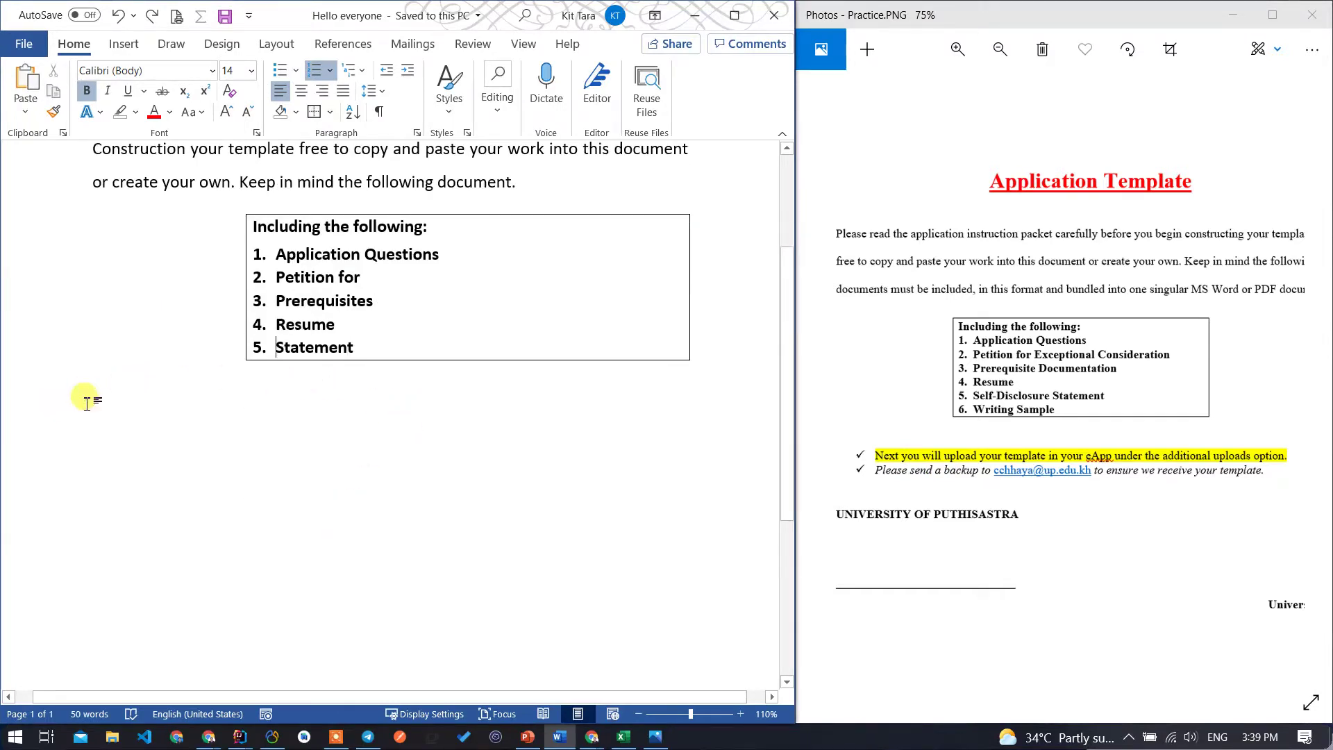
double_click(86, 402)
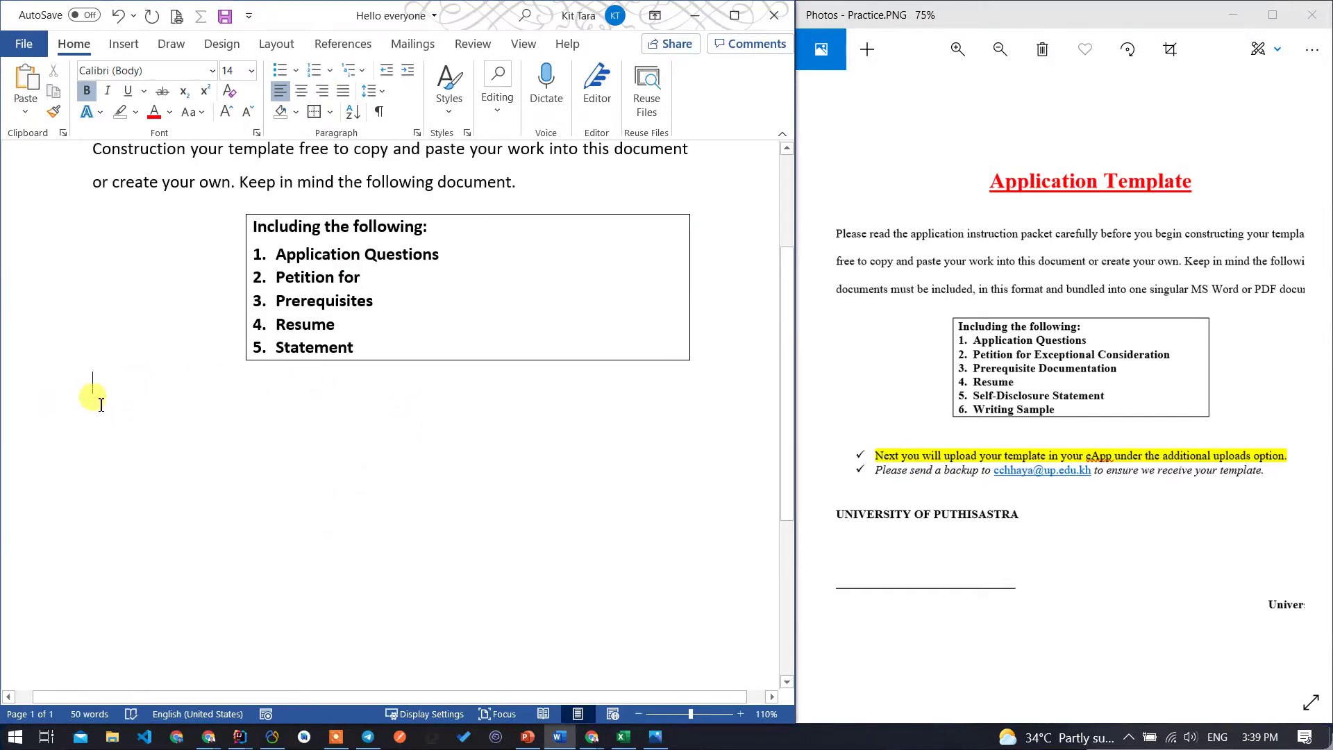
scroll(103, 410, "up", 2)
scroll(95, 397, "down", 1)
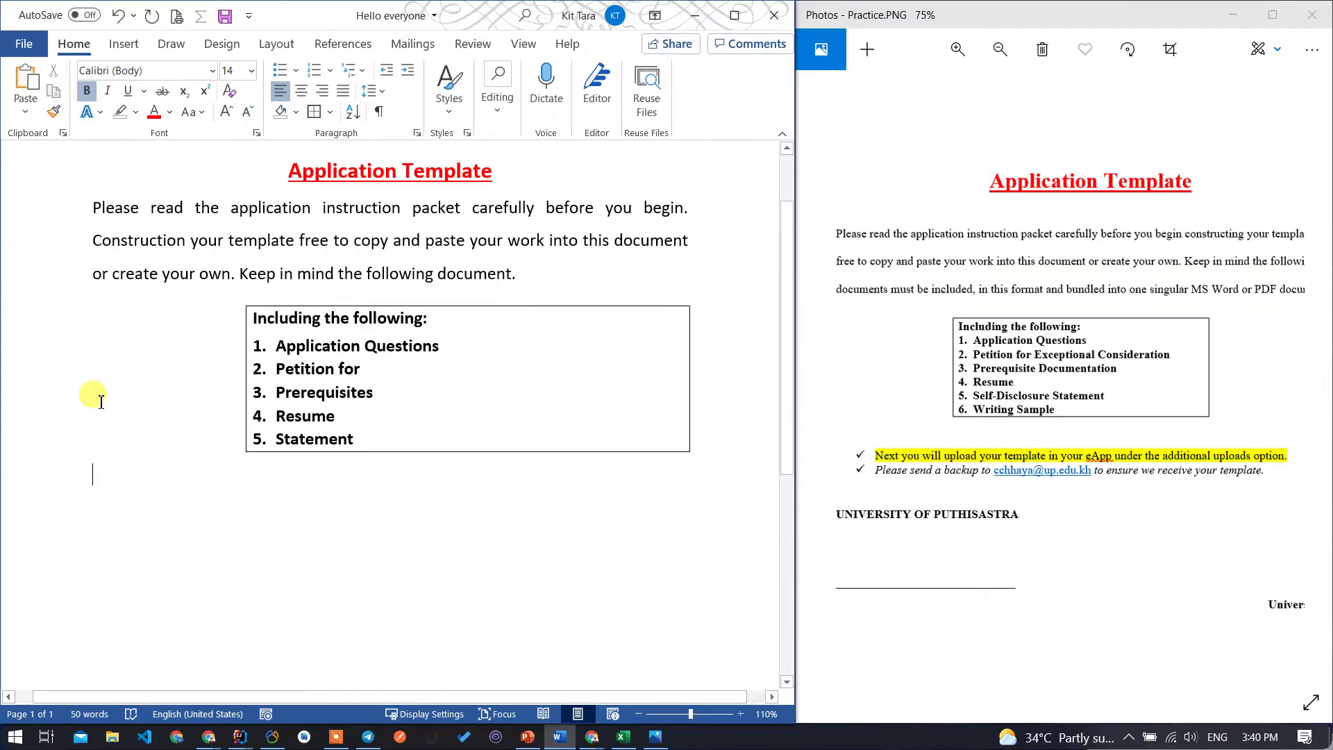
scroll(103, 467, "down", 1)
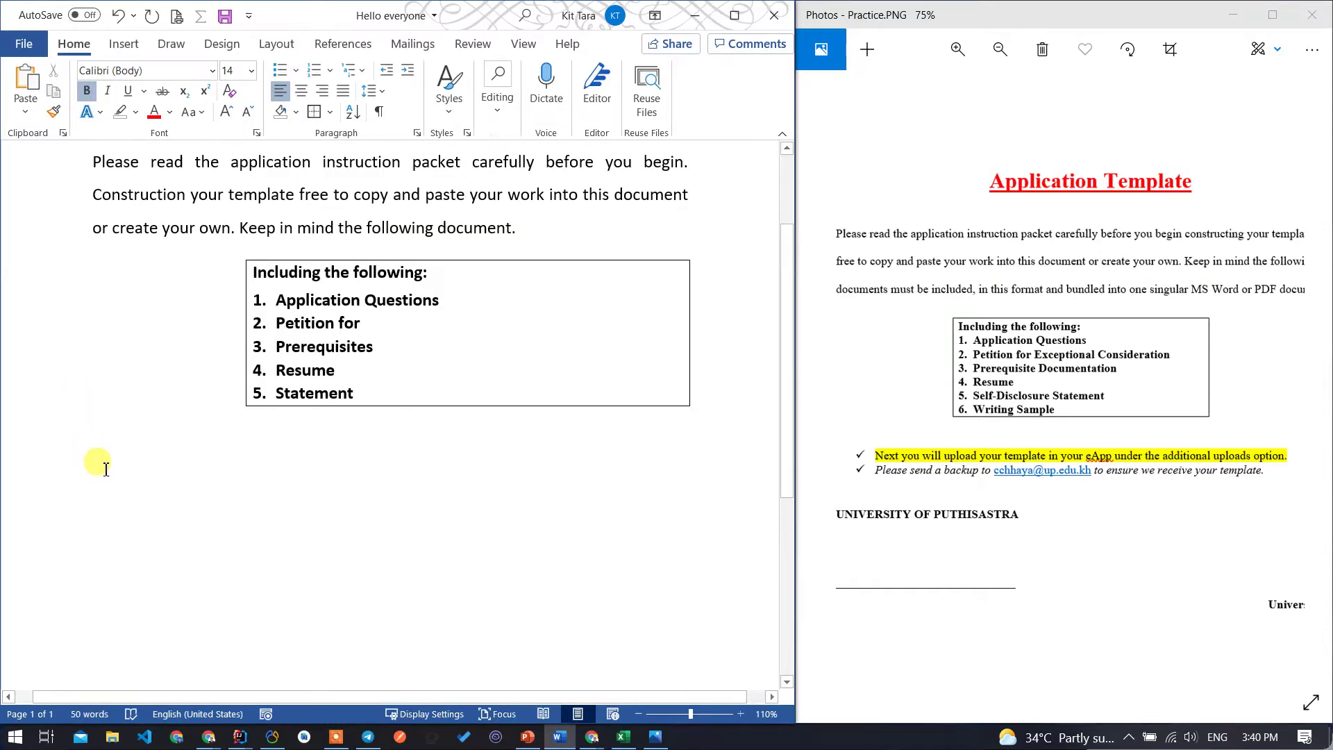
key("ctrl+z")
double_click(95, 429)
key("ctrl+z")
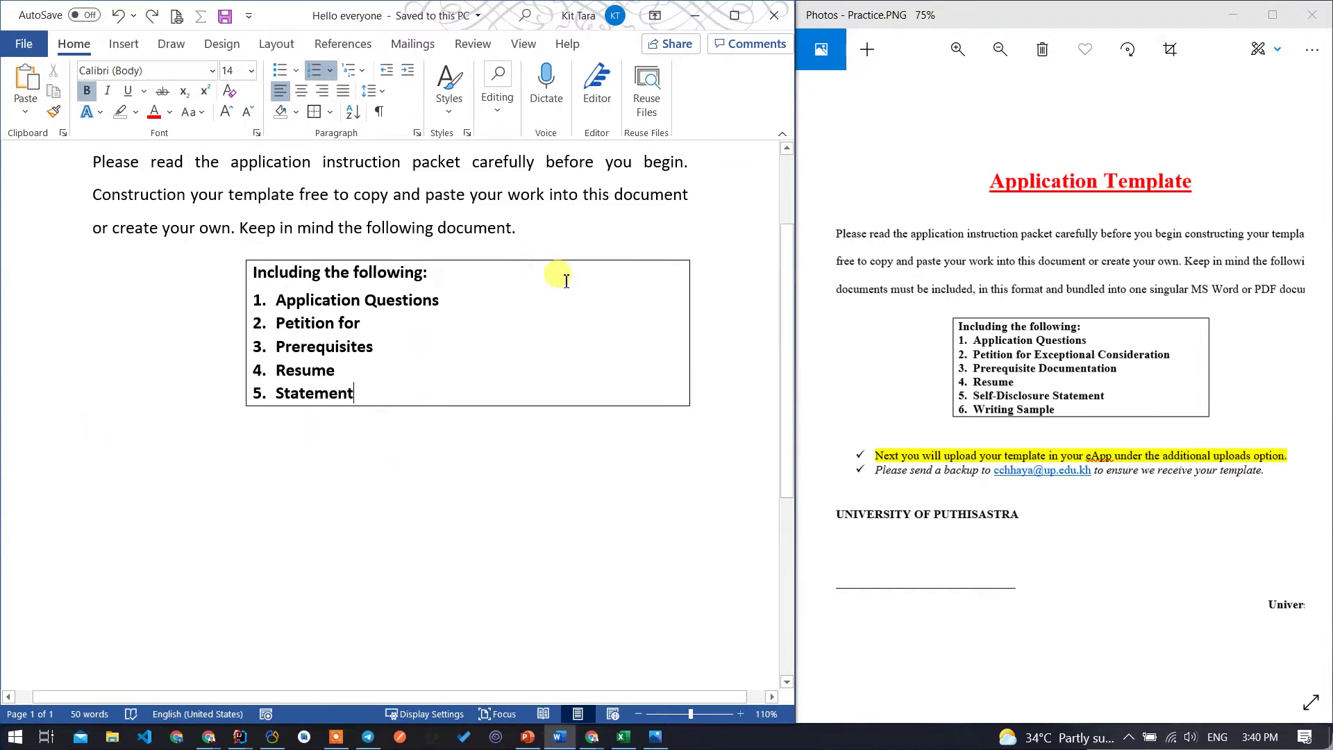
Step: Remove the paragraph border from the list heading and its five items
left_click_drag(378, 392, 210, 285)
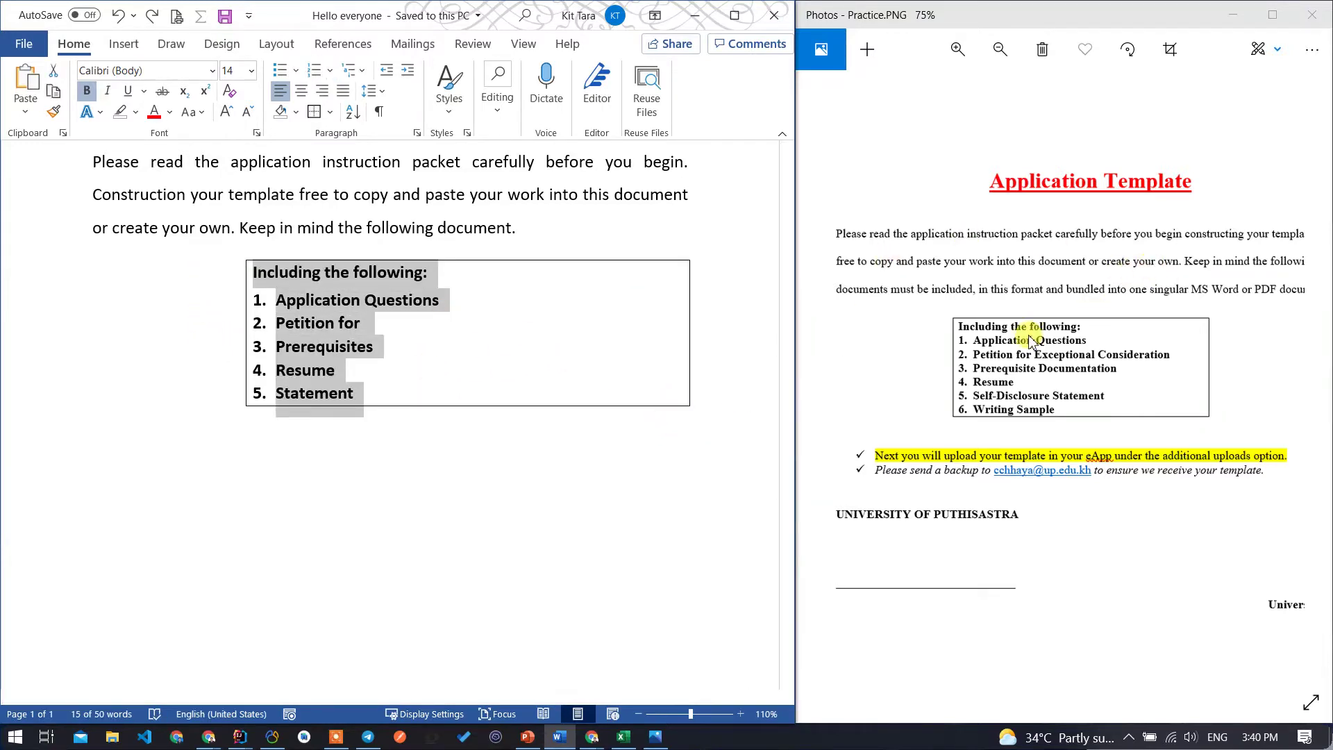
scroll(299, 209, "up", 1)
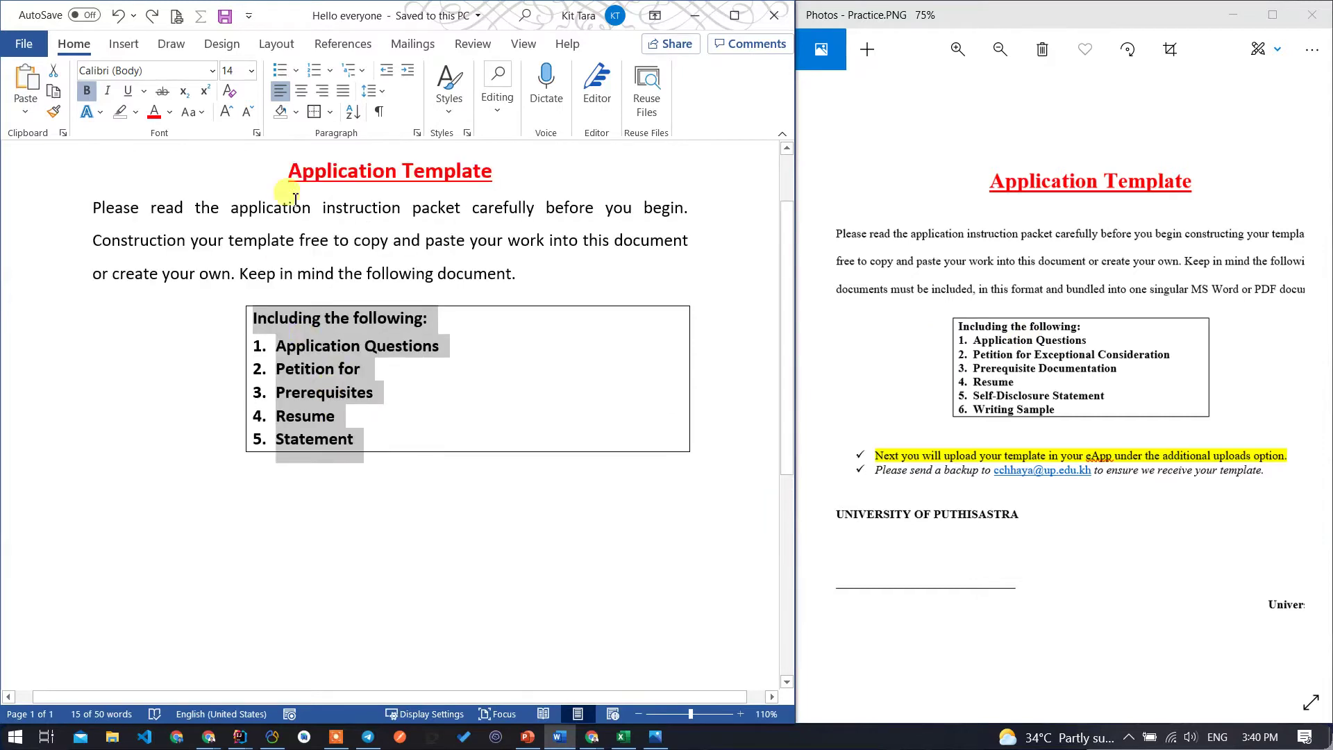
left_click(329, 112)
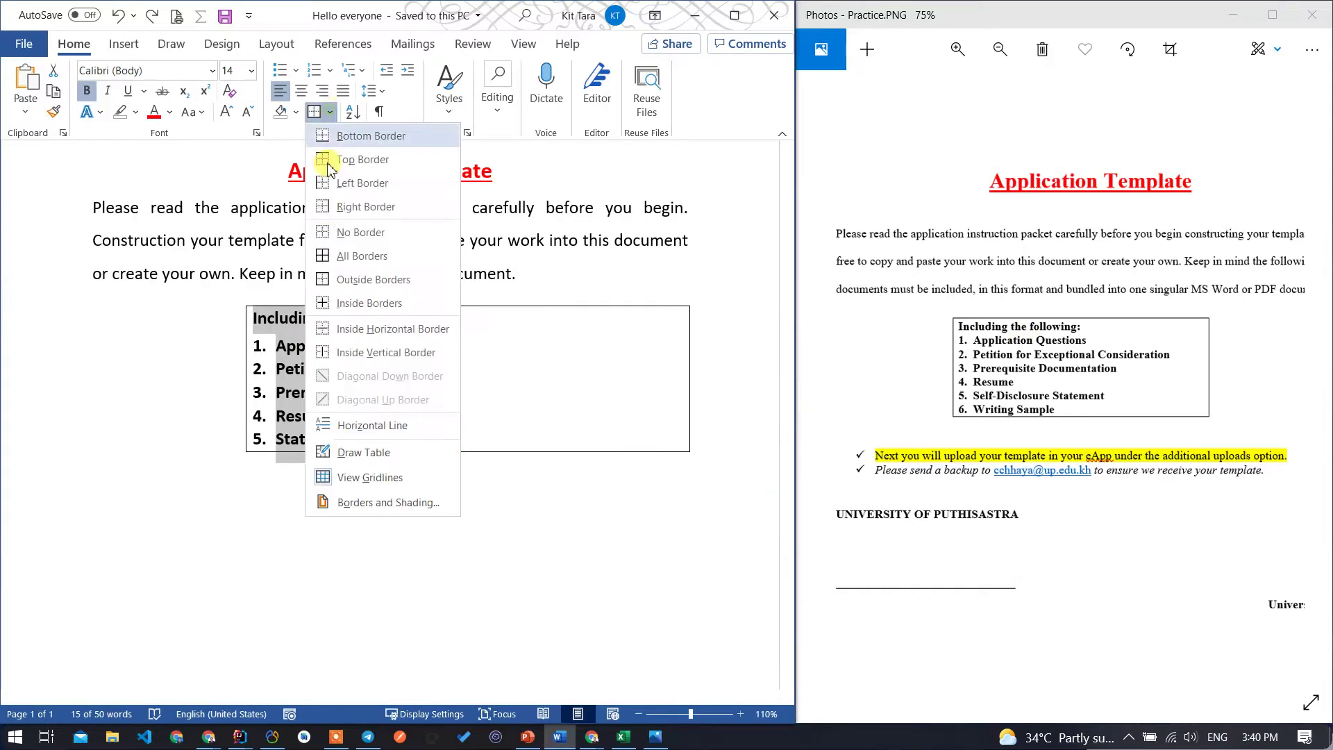
left_click(344, 236)
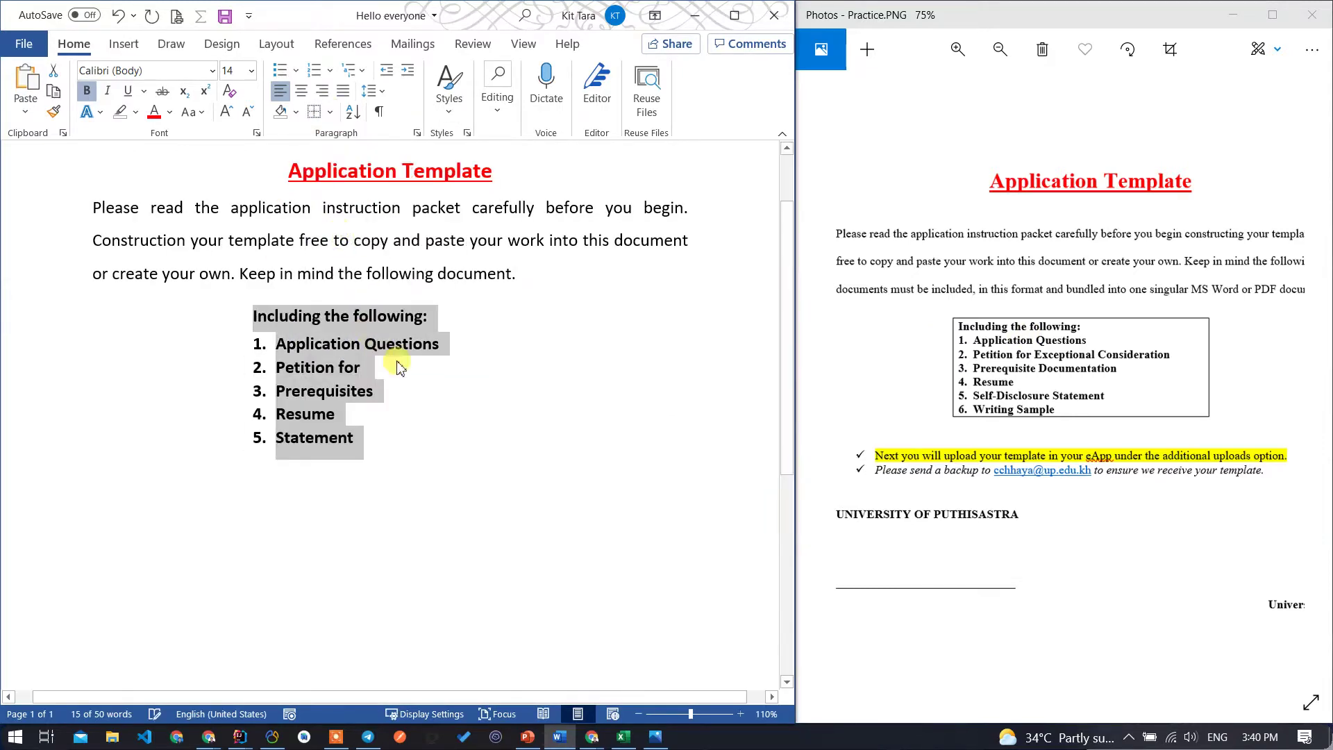
left_click(440, 512)
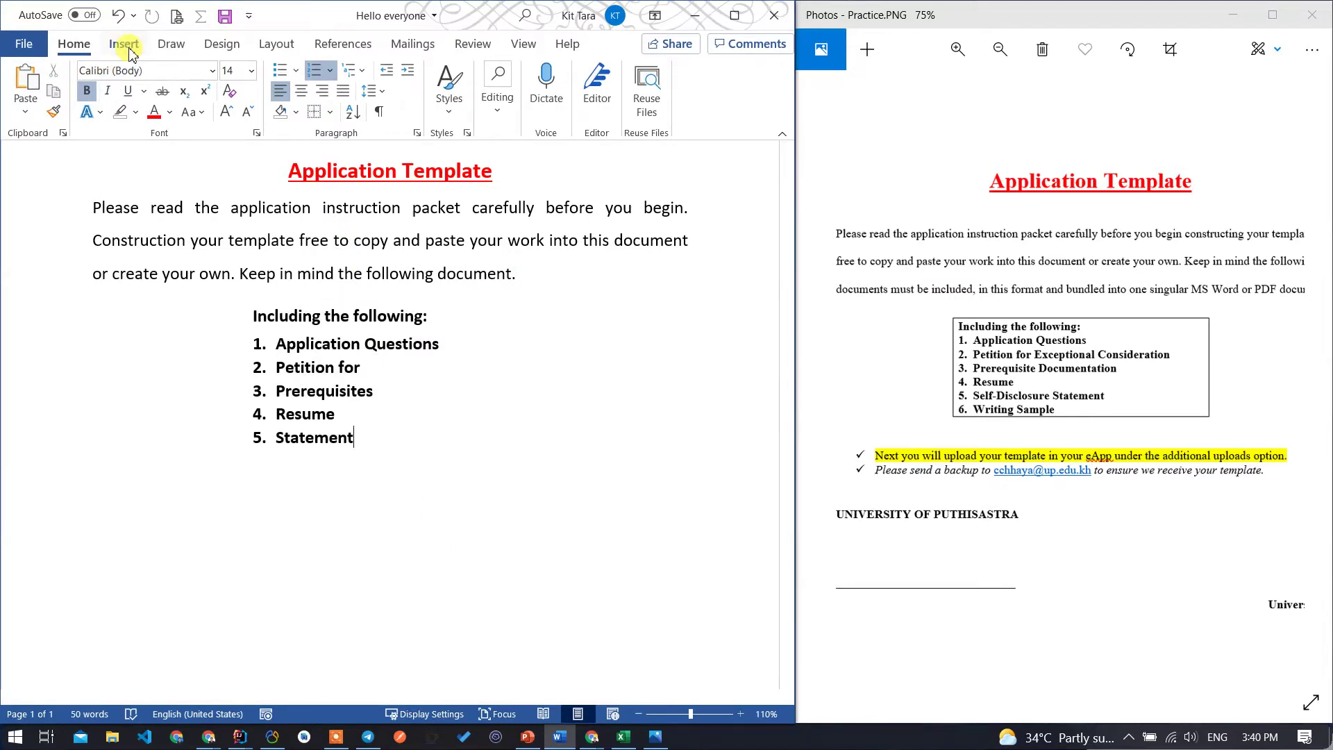
Step: Draw a rectangle shape covering the whole numbered list
left_click(129, 49)
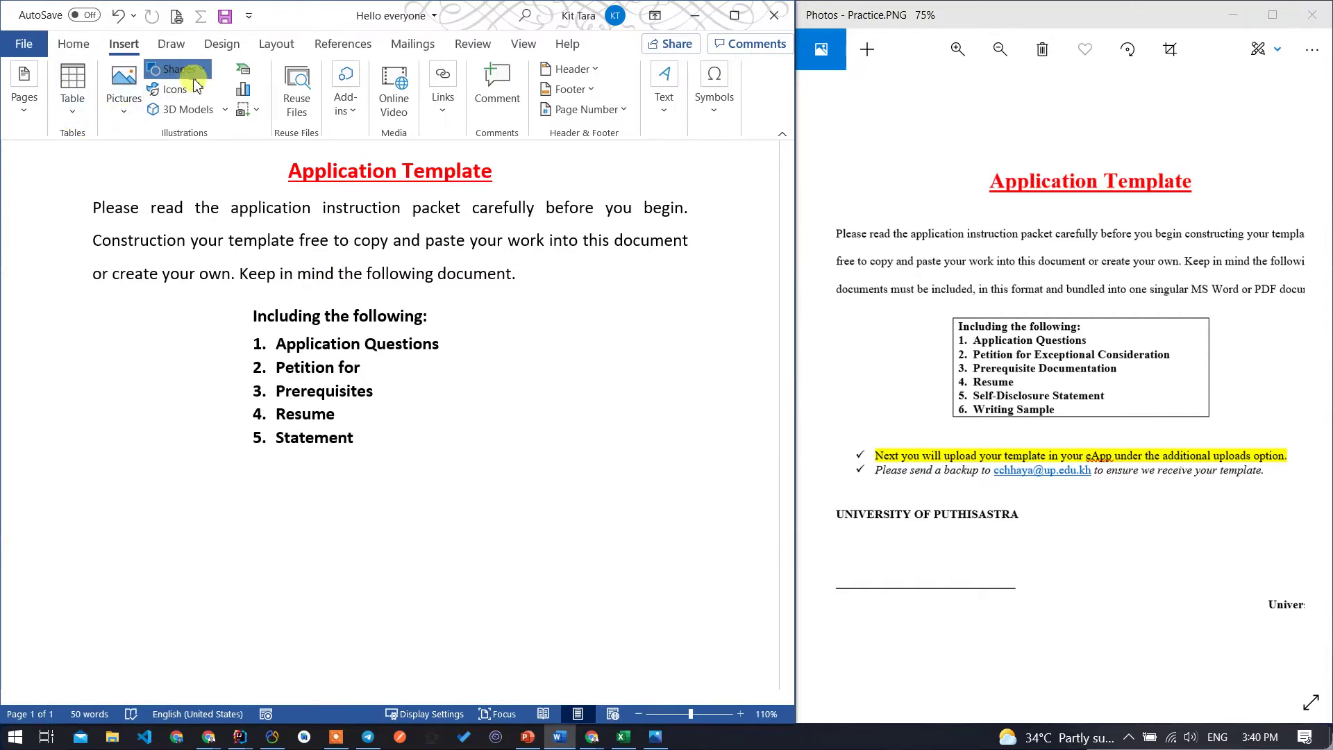
left_click(175, 69)
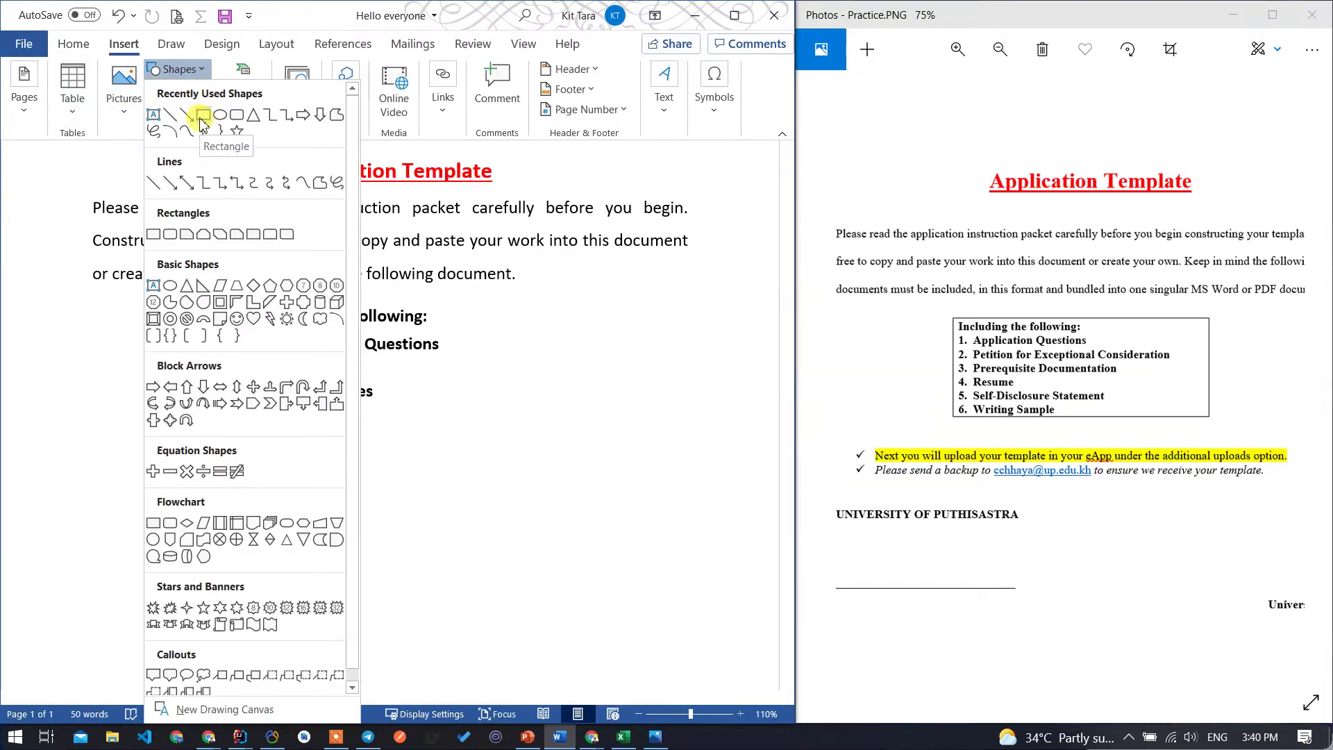
left_click(202, 118)
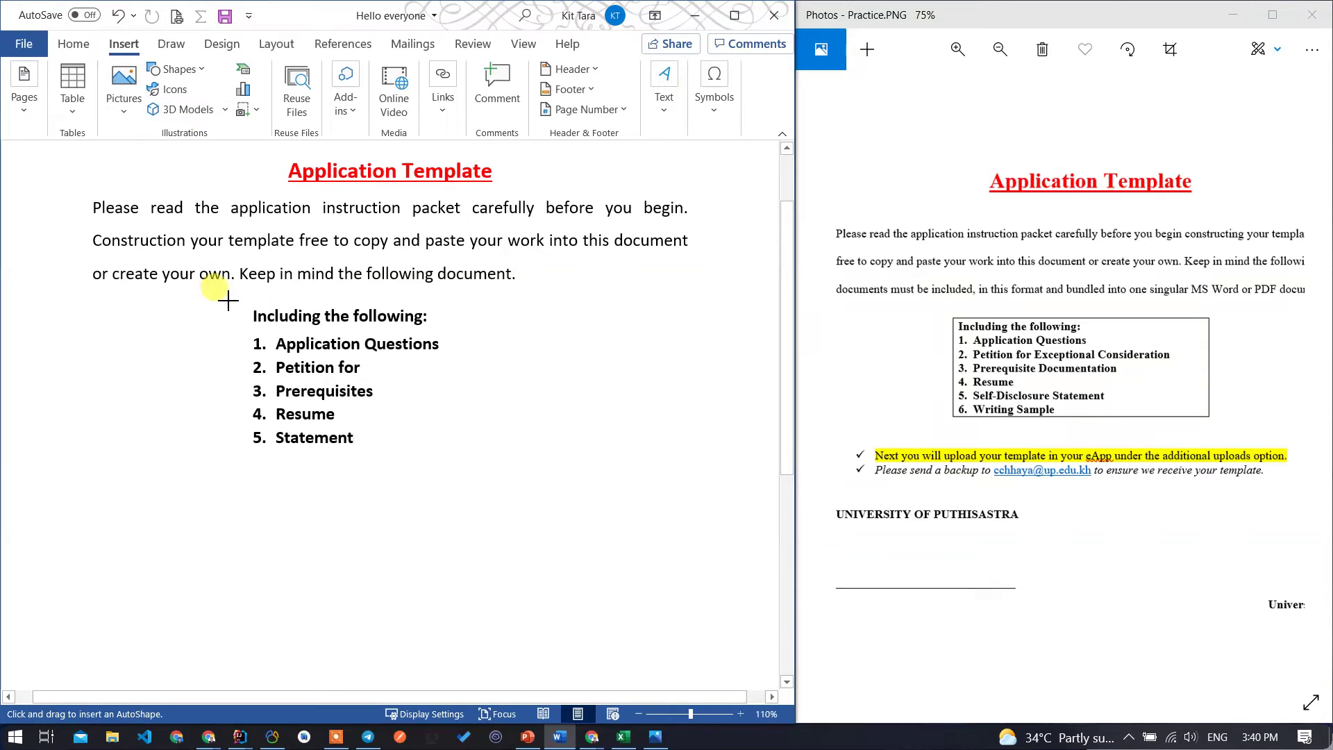
left_click_drag(228, 300, 545, 461)
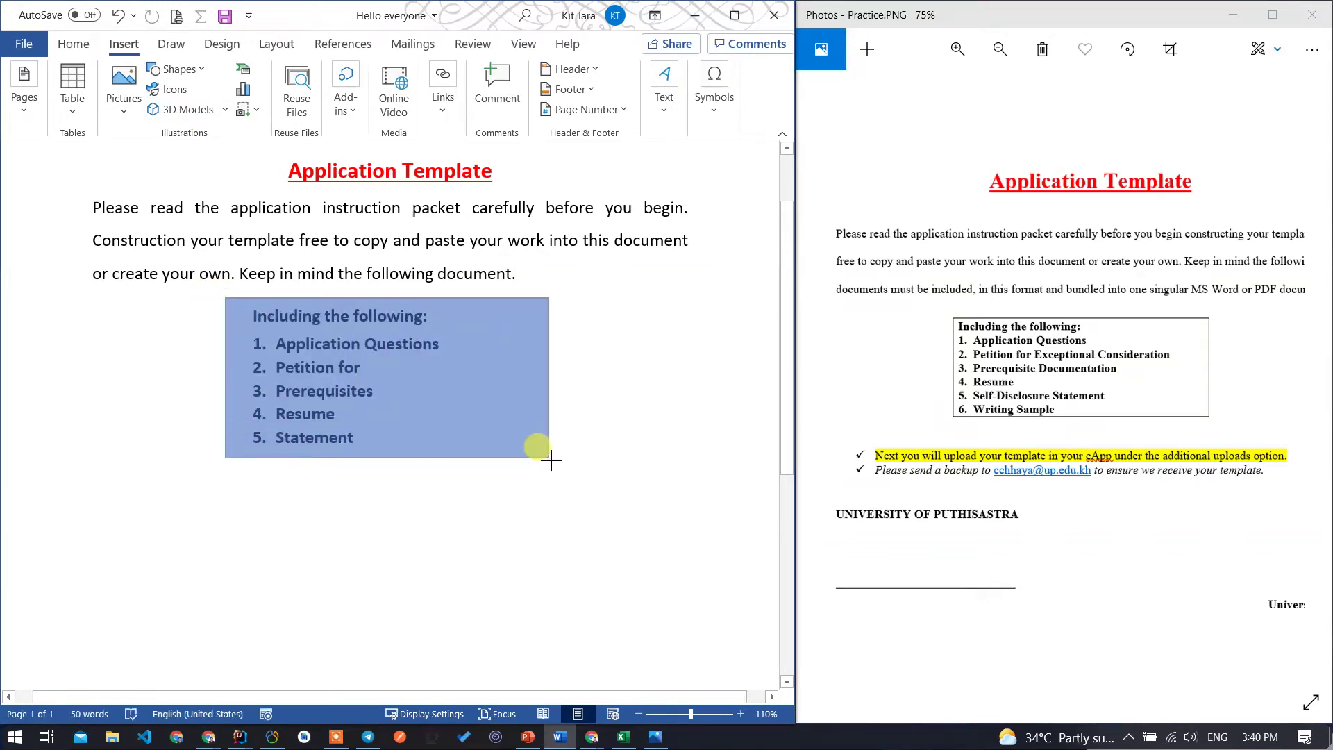
left_click_drag(545, 461, 551, 457)
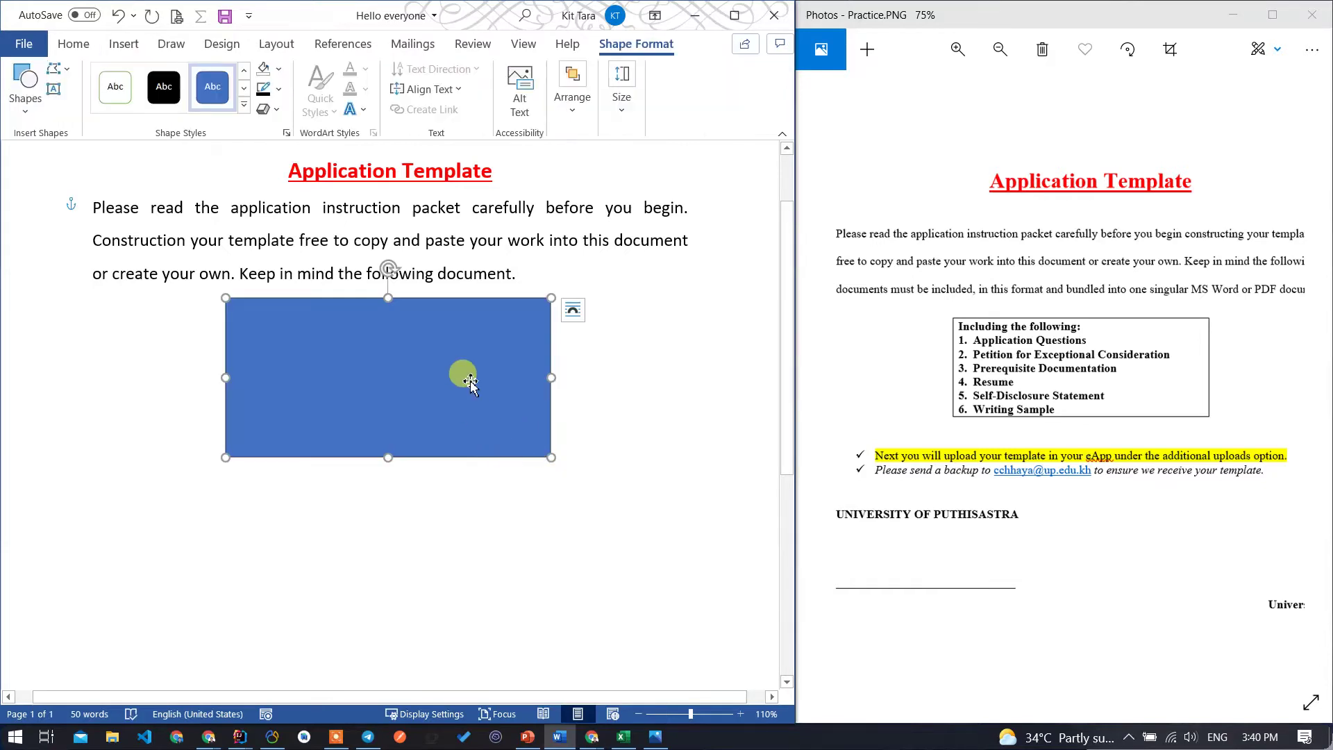
Step: Give the rectangle No Fill and a black outline
left_click(278, 77)
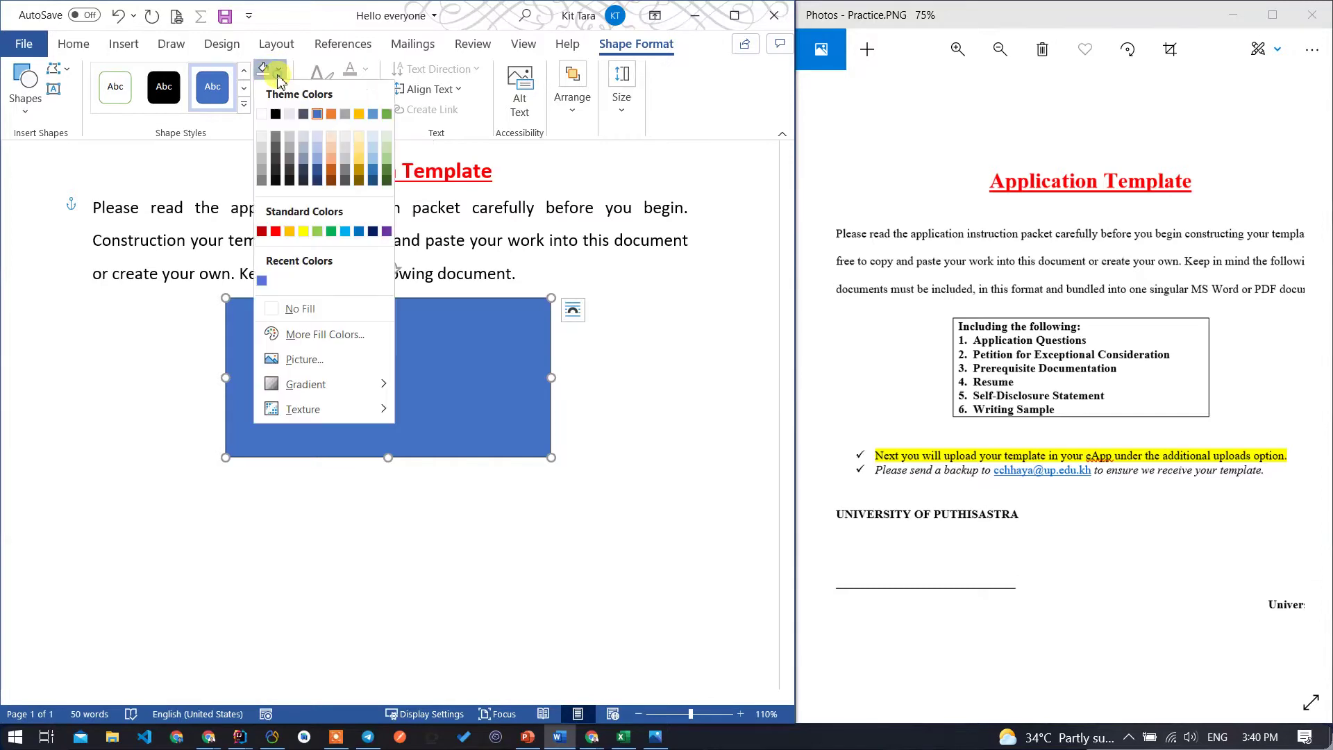
left_click(292, 311)
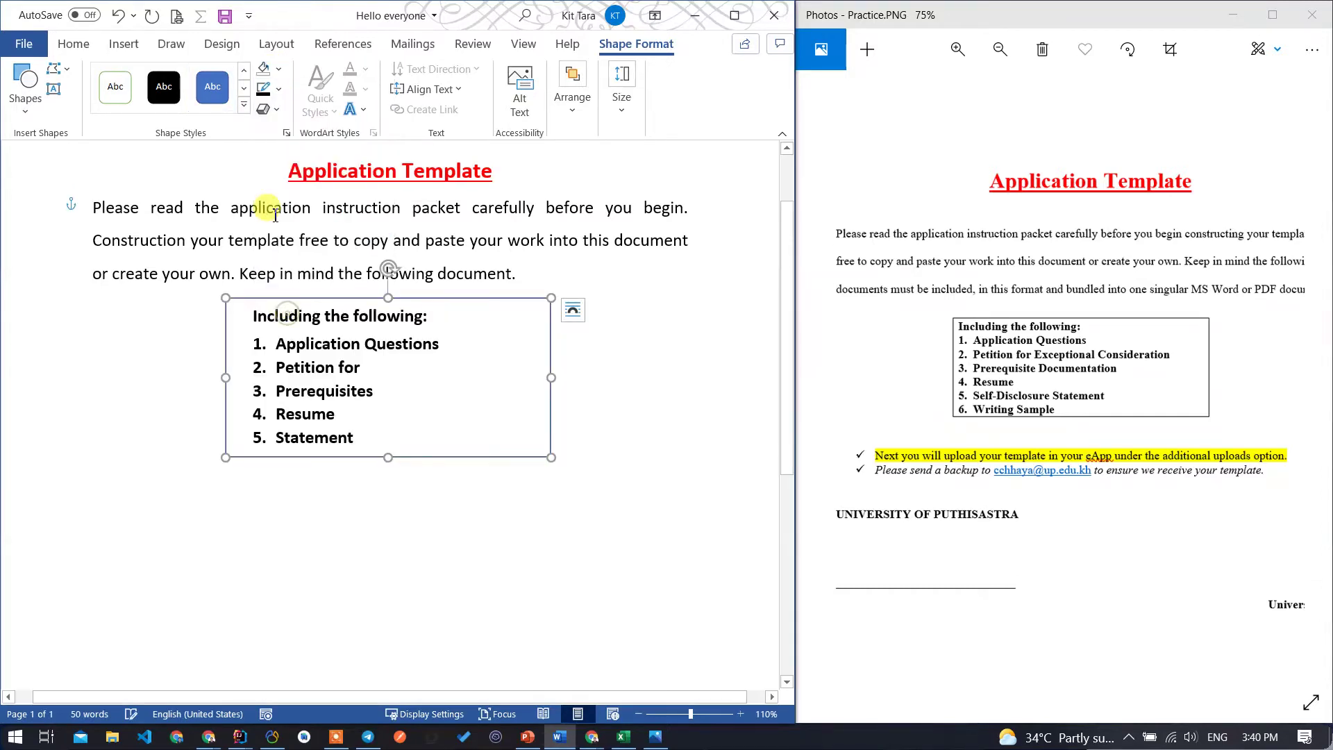
left_click(280, 89)
left_click(286, 134)
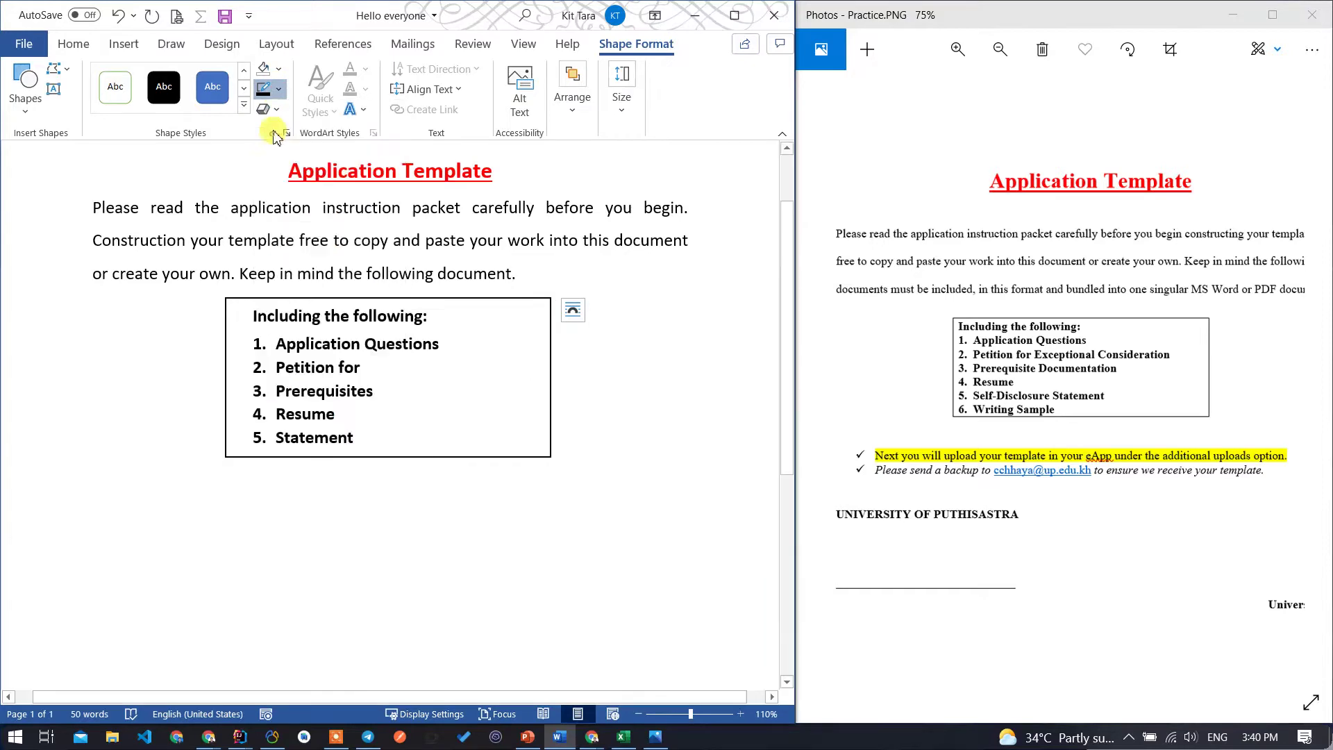
left_click(281, 639)
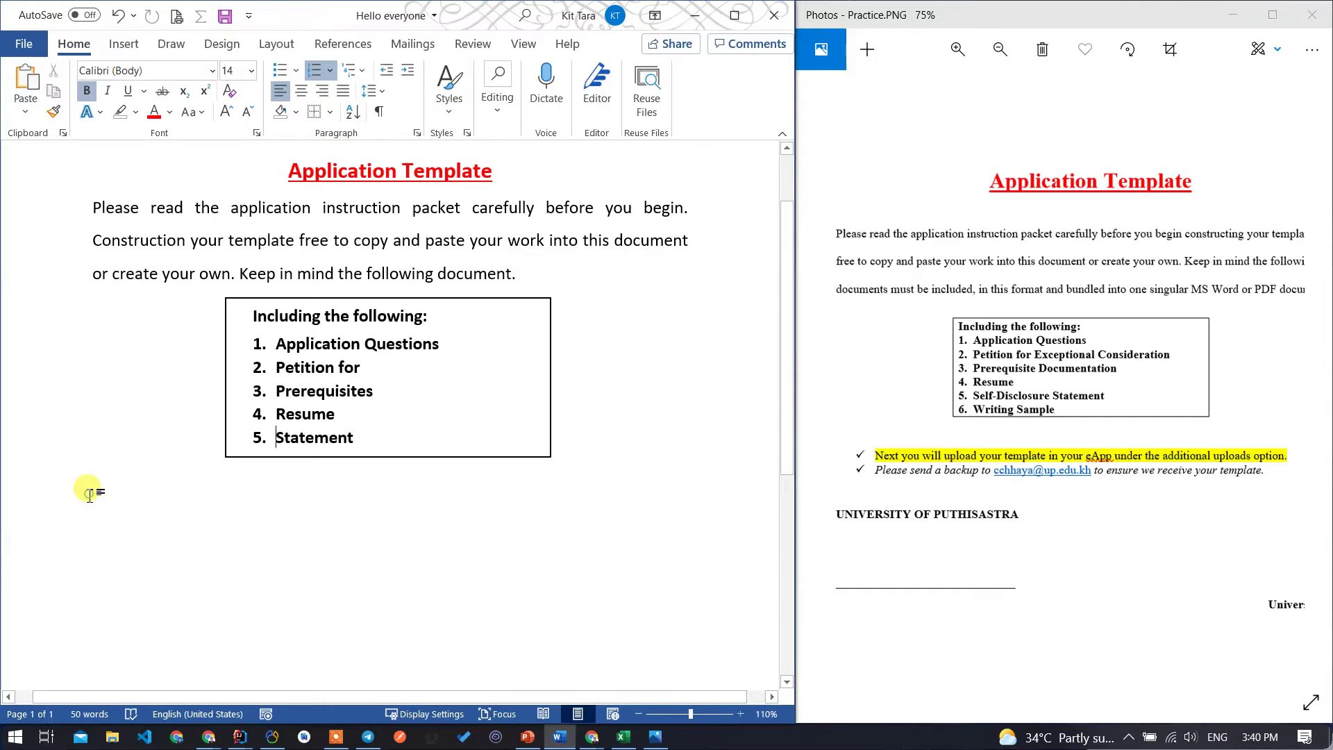
Step: Zoom in on the reference image to compare it with the list after Statement
left_click(368, 438)
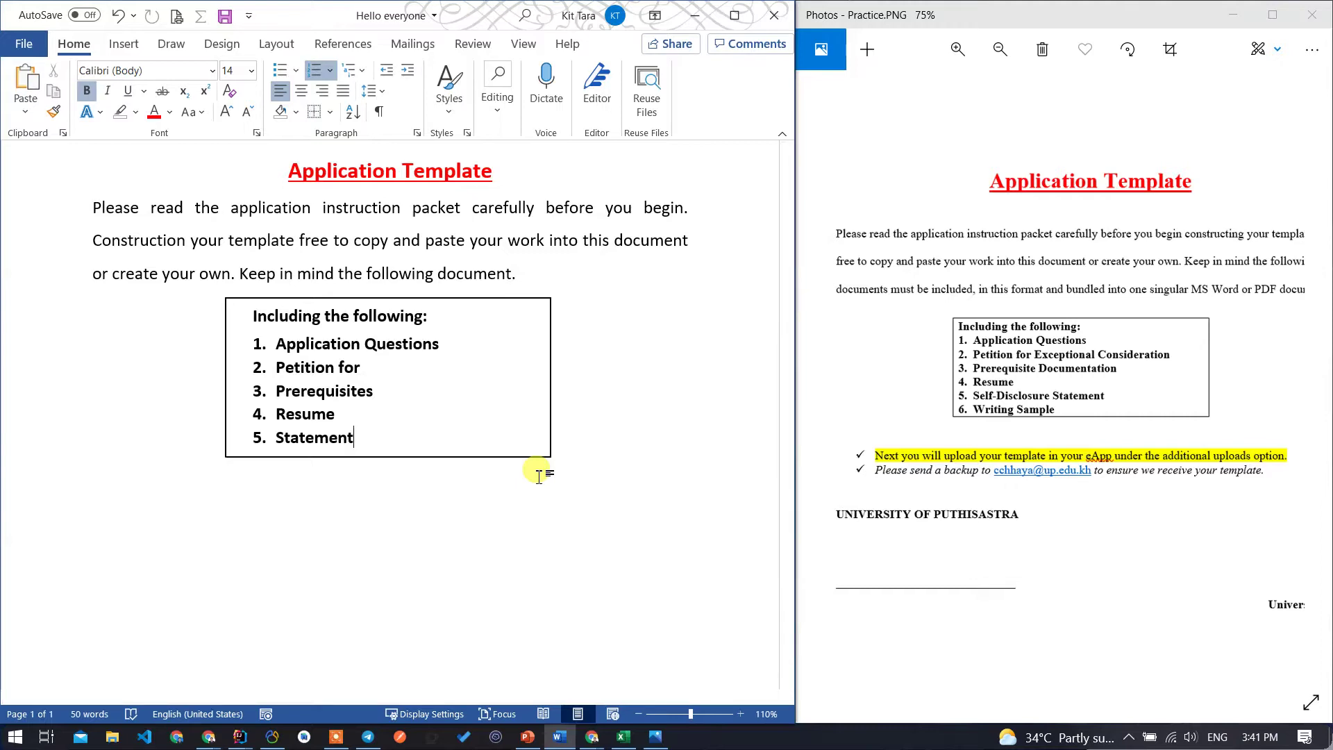
left_click(893, 462)
scroll(909, 464, "up", 1)
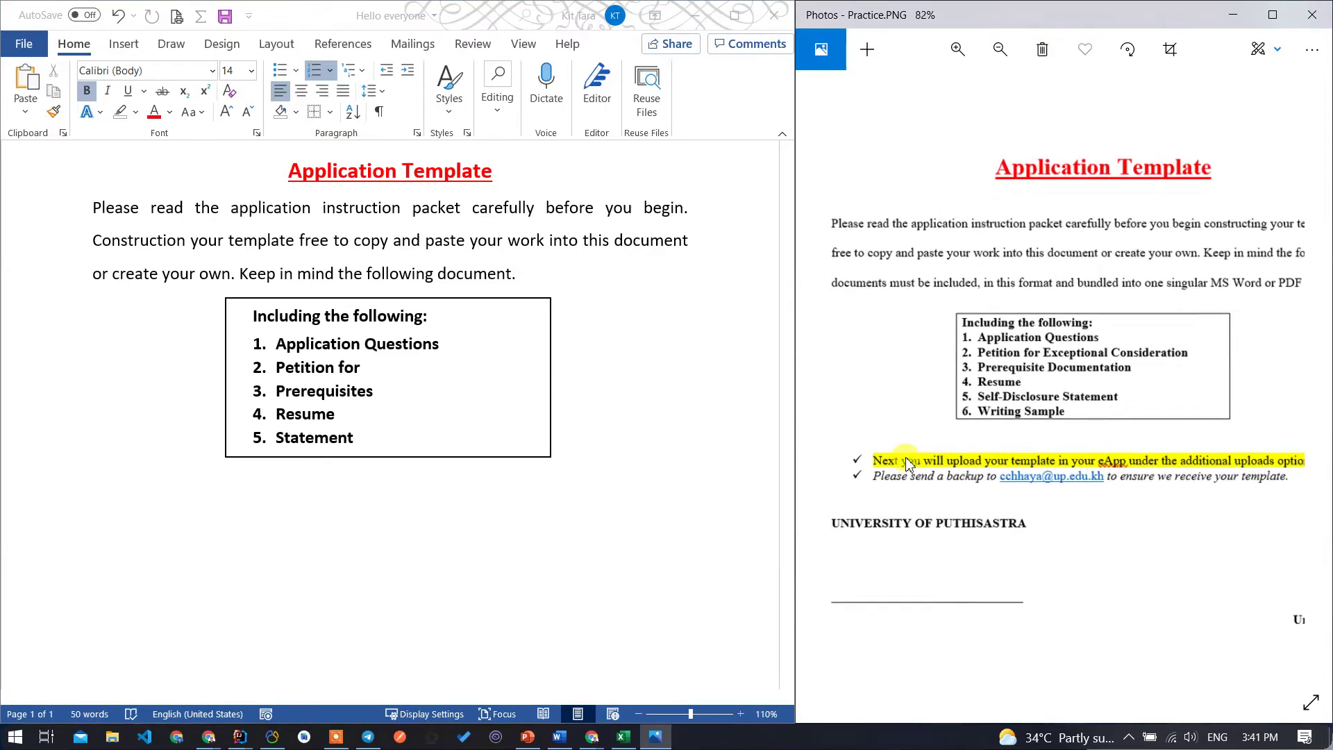
scroll(896, 466, "up", 1)
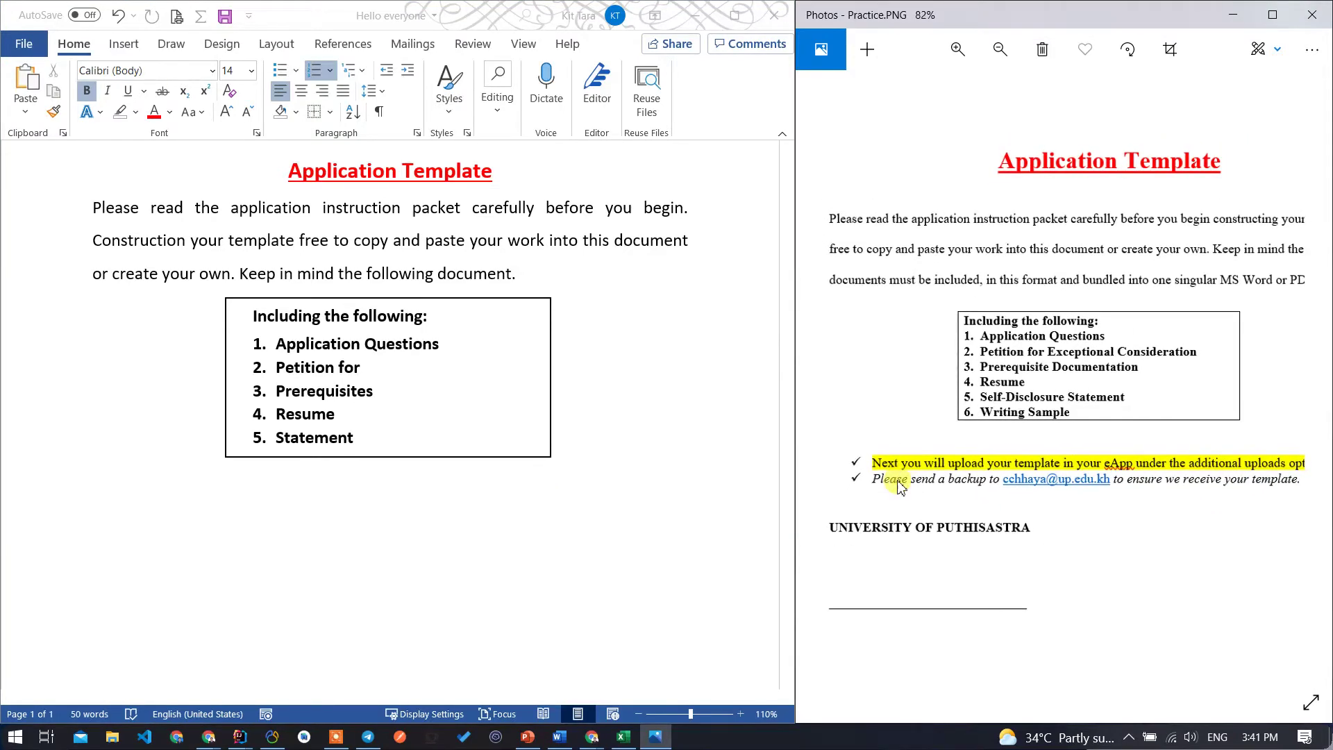
left_click(353, 432)
Step: Add a line after Statement, strip its numbering, and move to the empty line below the box
key("Return")
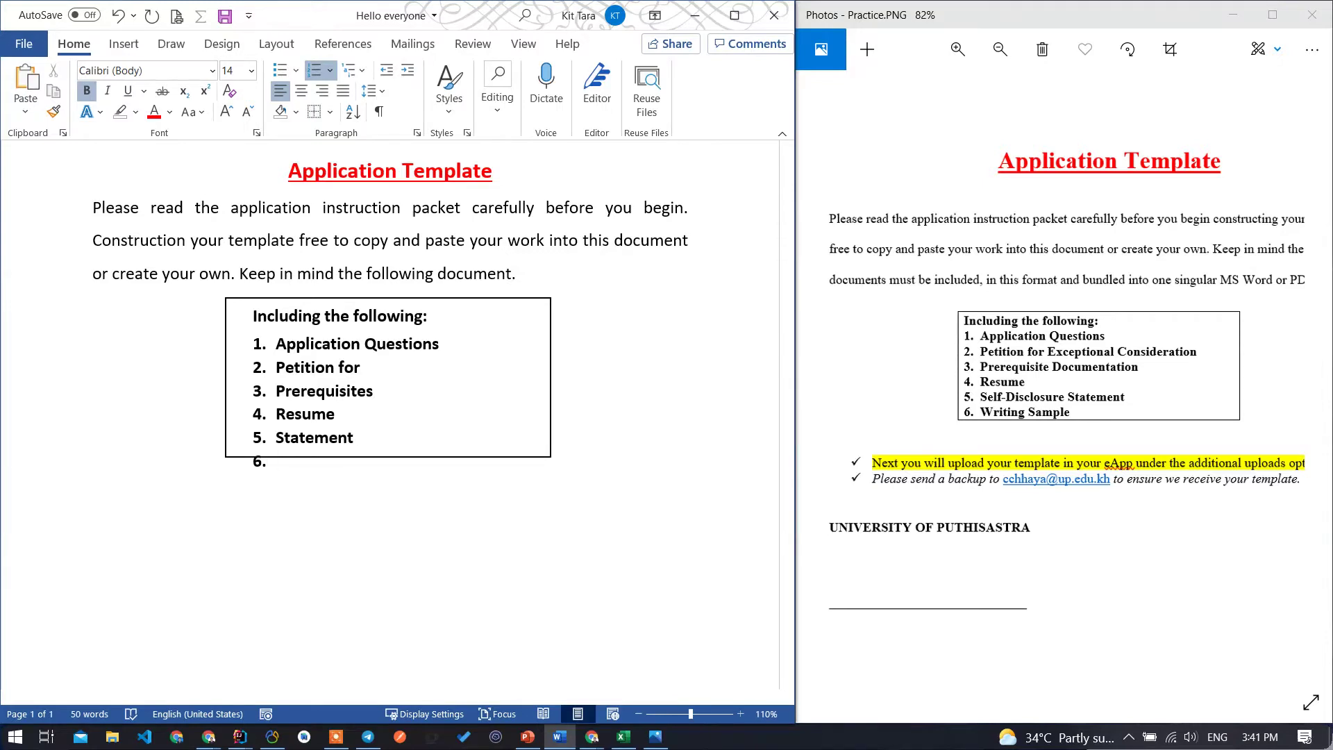
key("BackSpace")
left_click(224, 434)
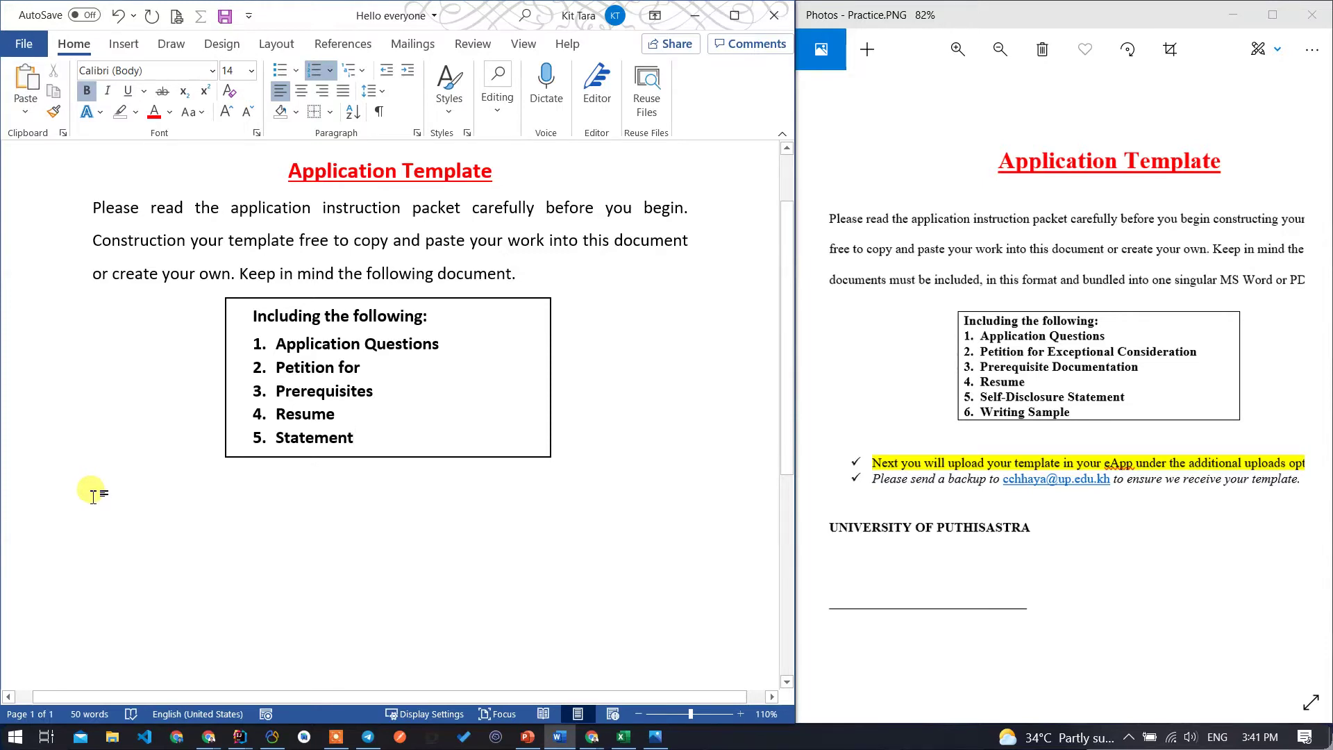
left_click(94, 496)
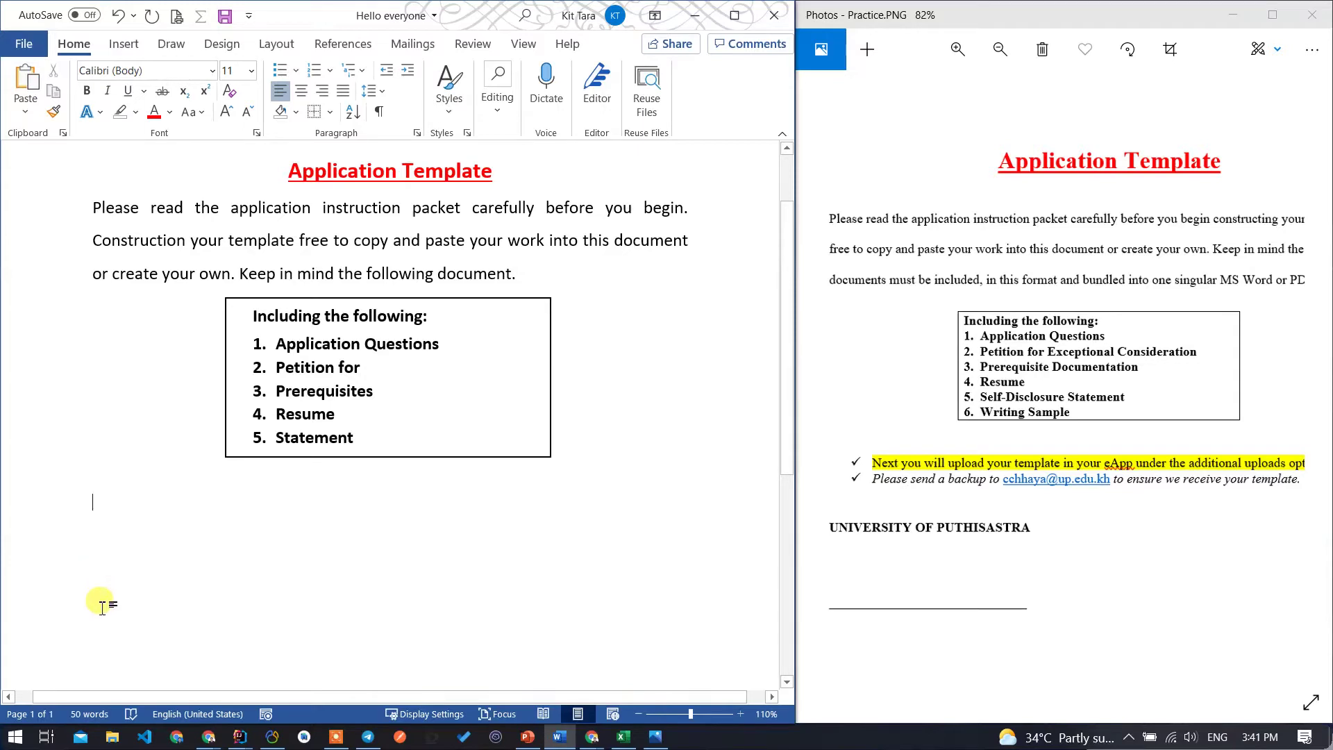
left_click(101, 596)
left_click(97, 475)
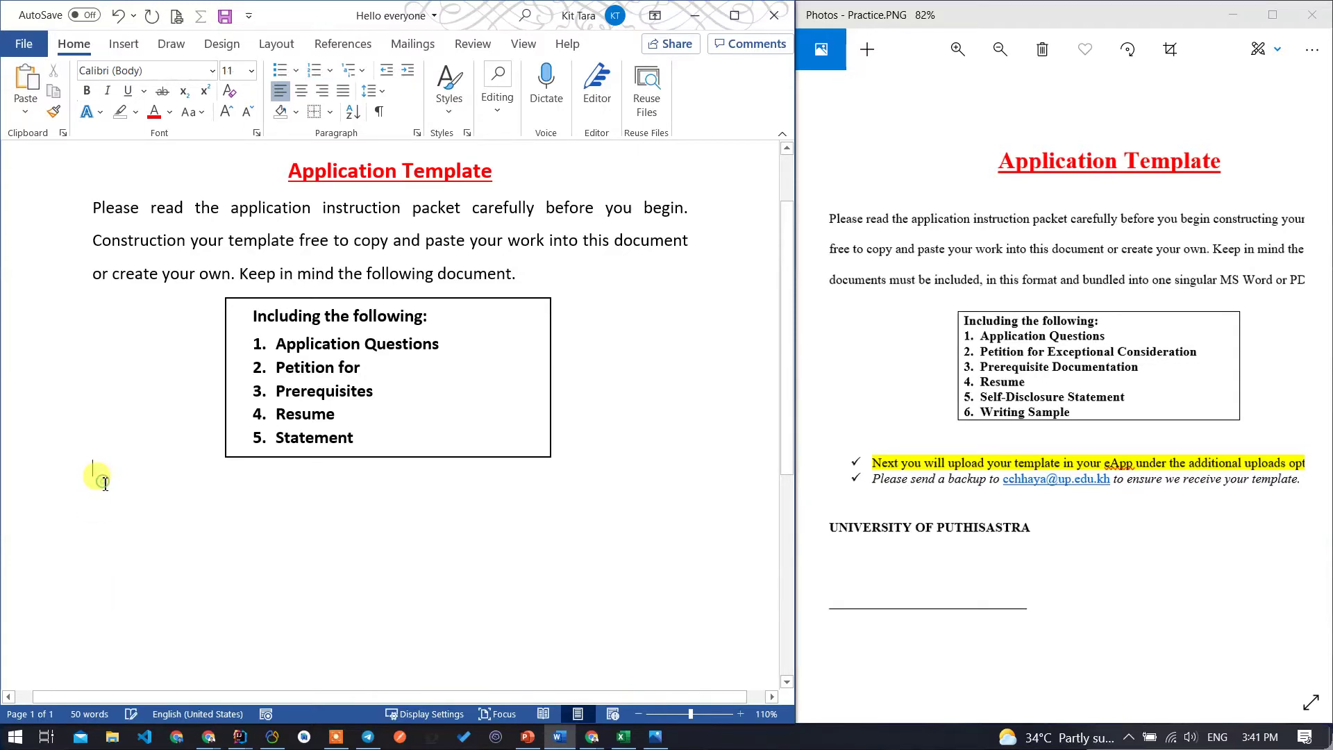
left_click(98, 493)
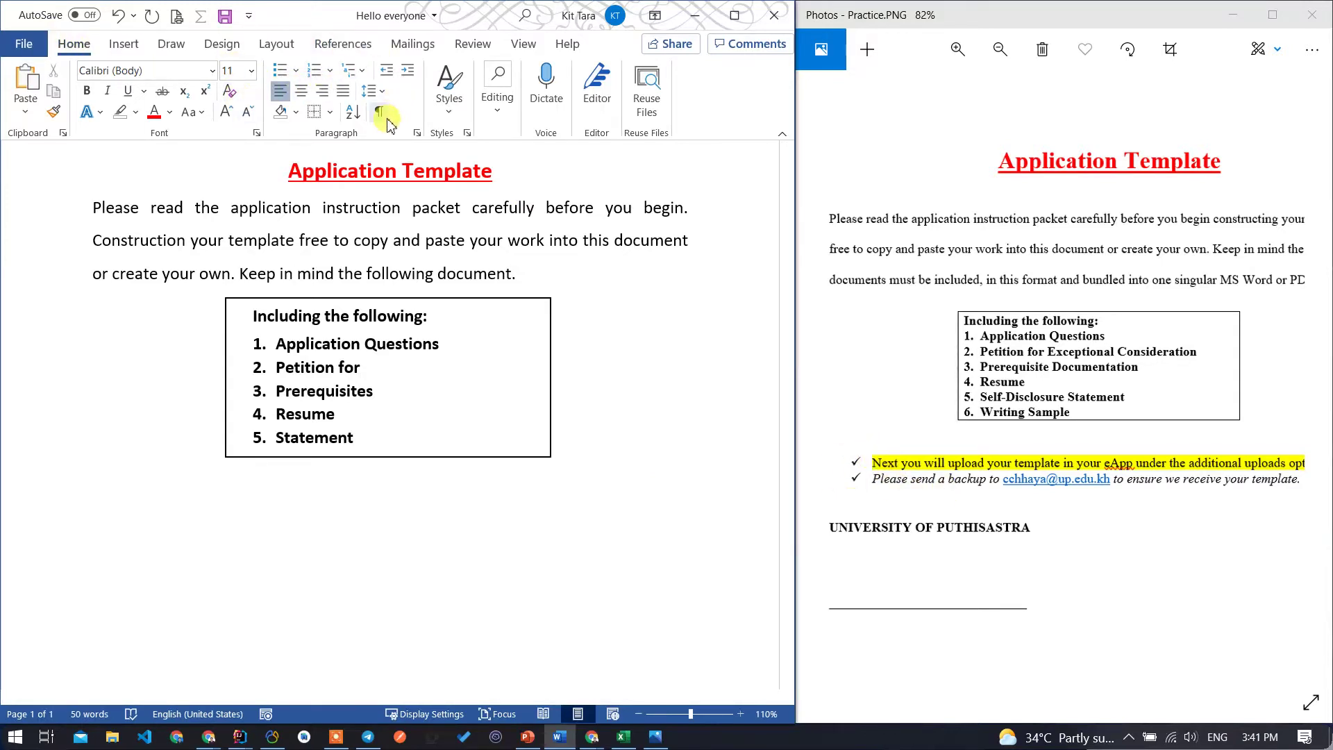
Step: Apply a checkmark bullet and type 'Next you will upload your template in your app.'
left_click(296, 70)
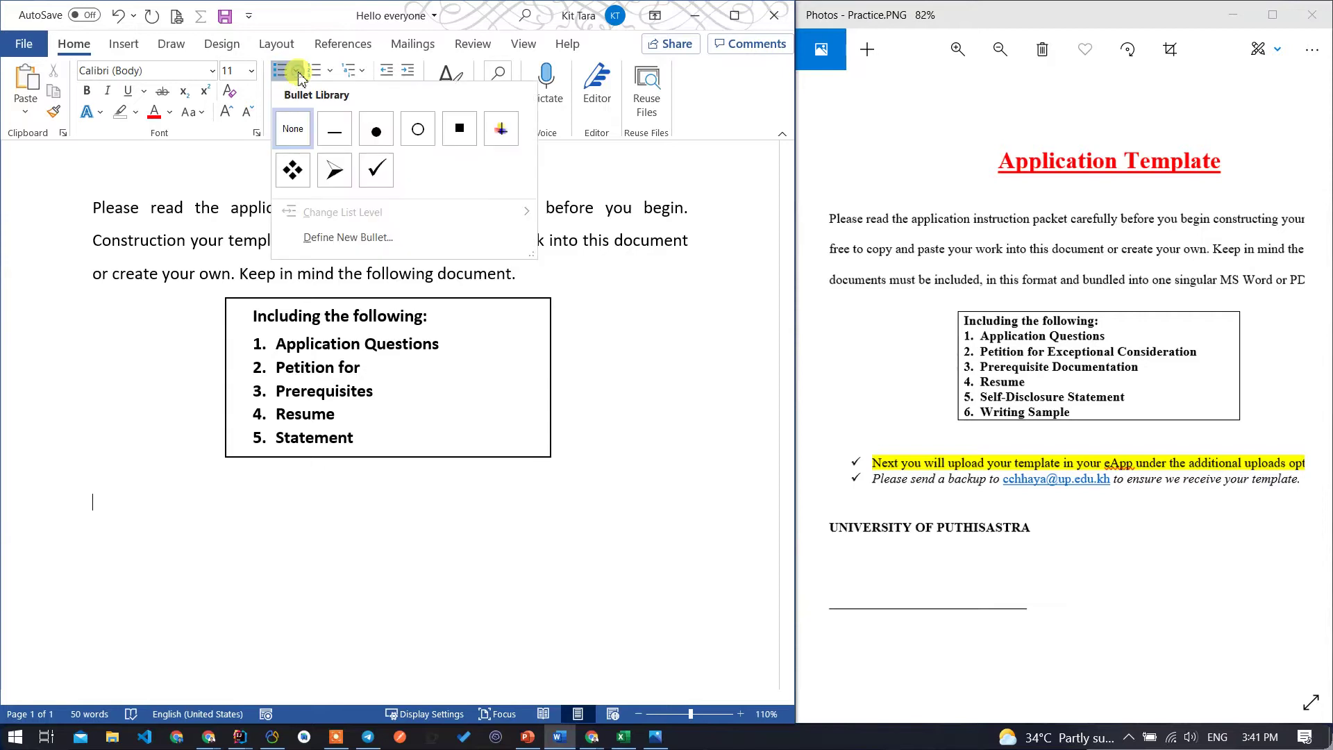
left_click(373, 173)
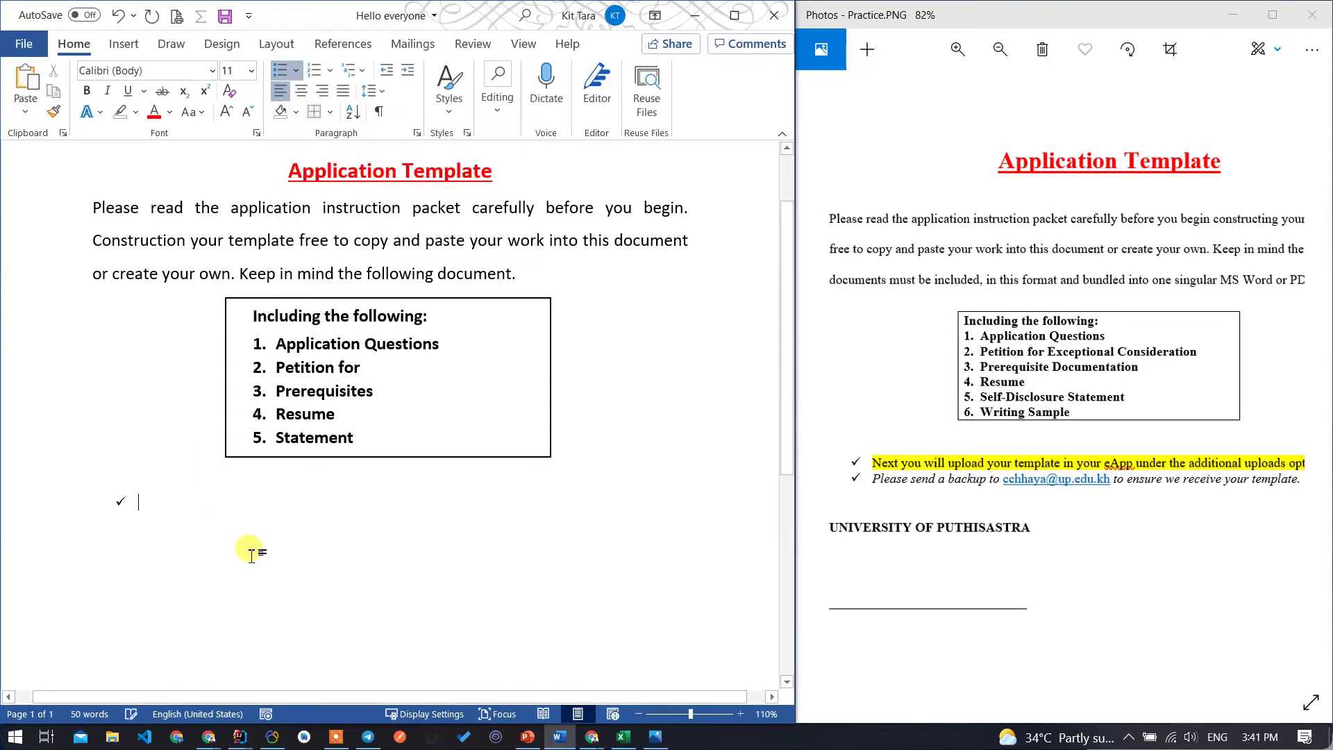
type("NEx")
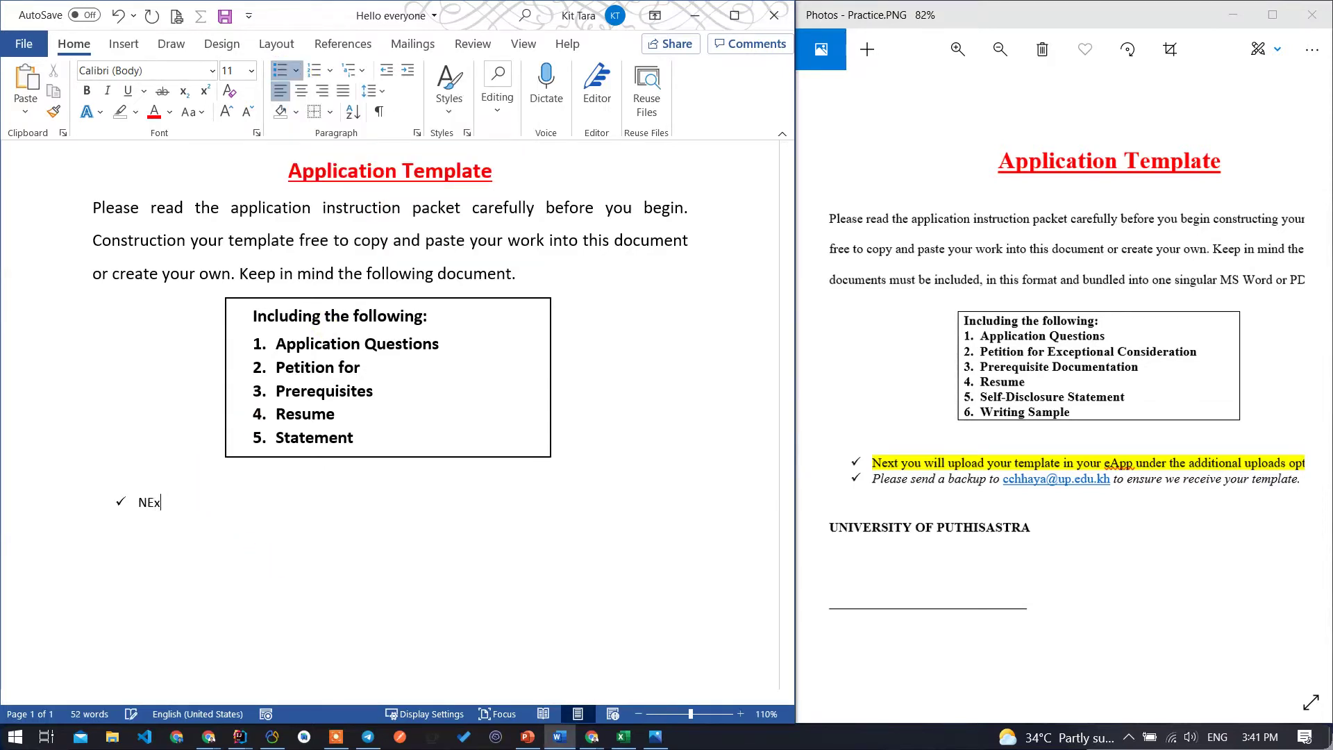
type("You")
key("BackSpace")
key("BackSpace")
type("you")
type("l upload ")
type("your tmep")
key("BackSpace")
key("BackSpace")
key("BackSpace")
type("e")
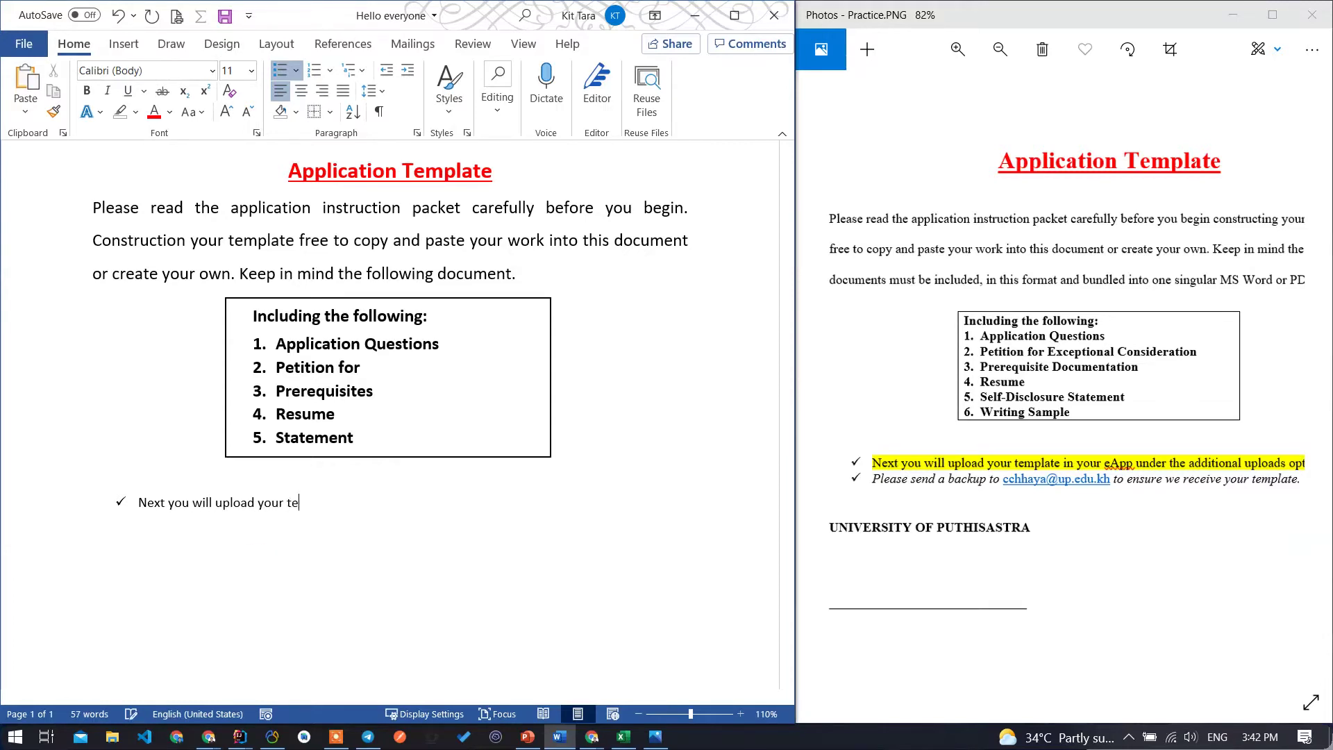
type("mpla")
type("your")
type("app")
type("plea")
type("send")
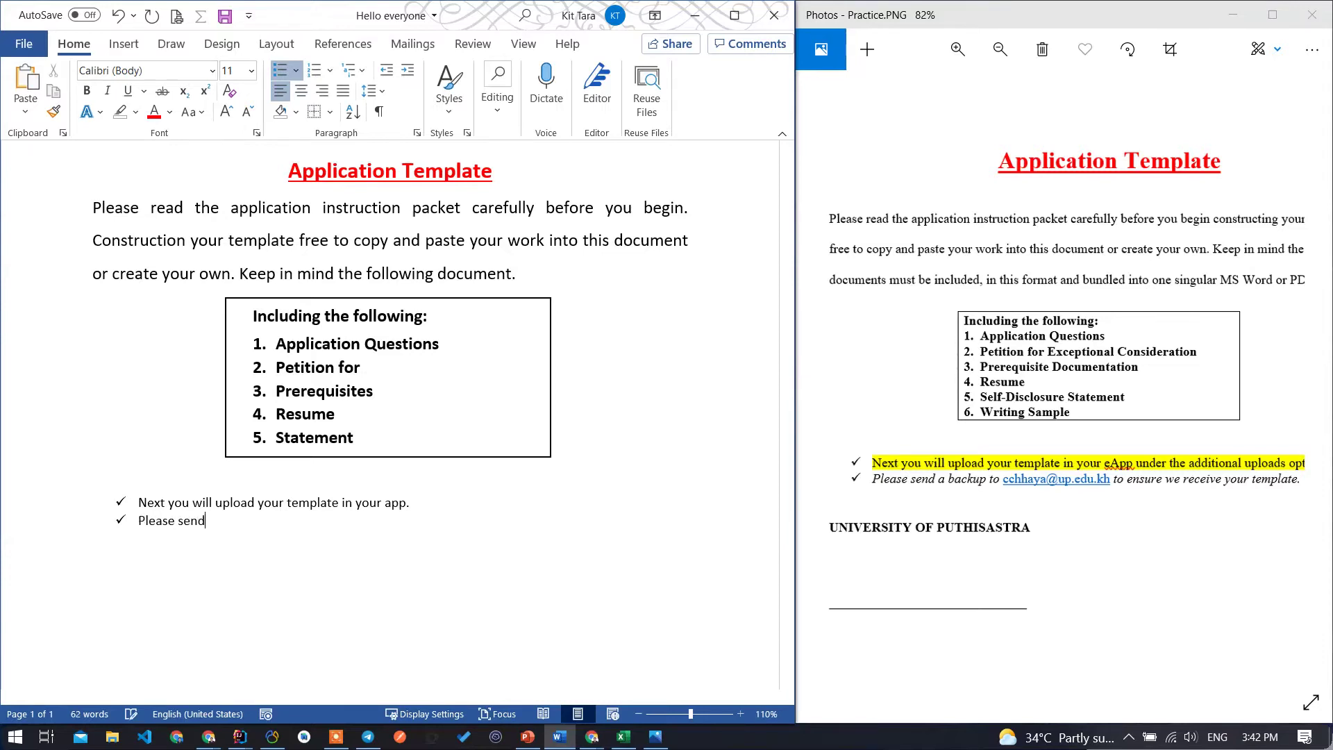
type("a backup")
type(" me by")
Step: Type the second note asking for a backup by the contact's e-mail address
key("BackSpace")
key("BackSpace")
key("BackSpace")
key("BackSpace")
key("BackSpace")
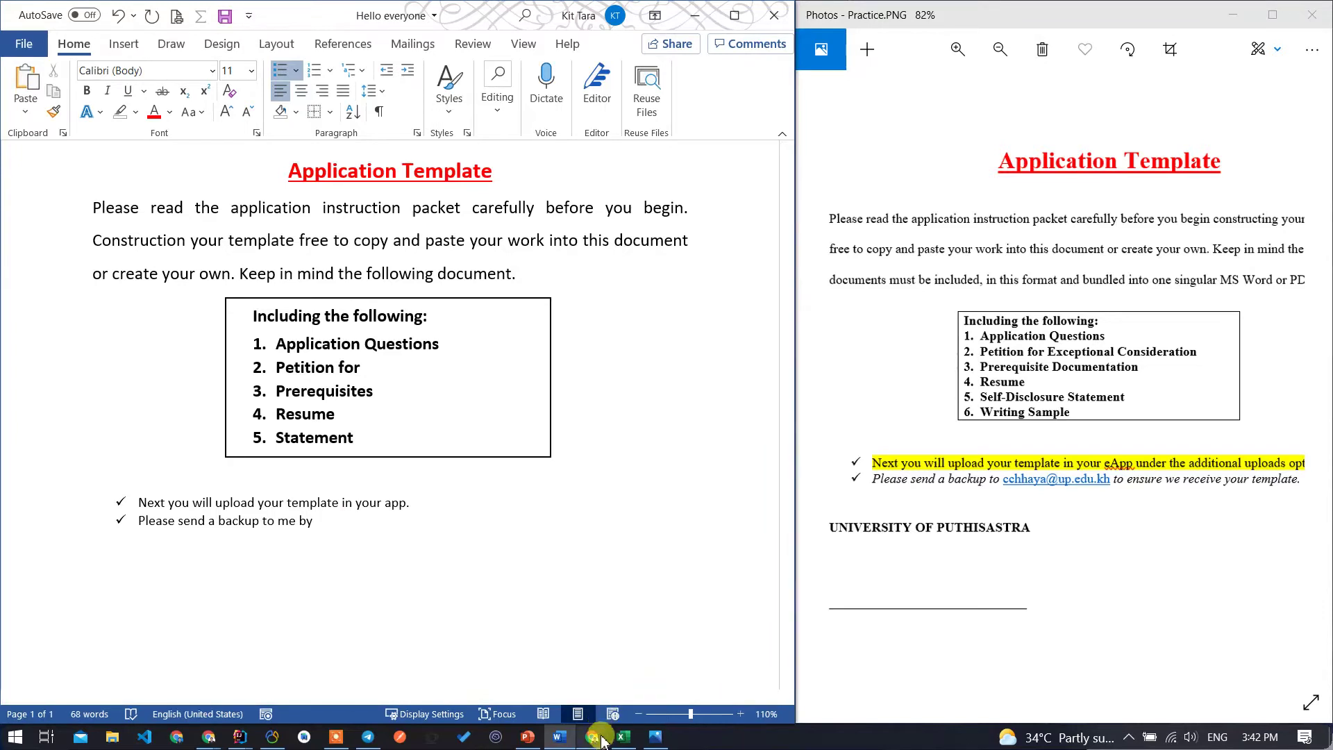
left_click(592, 737)
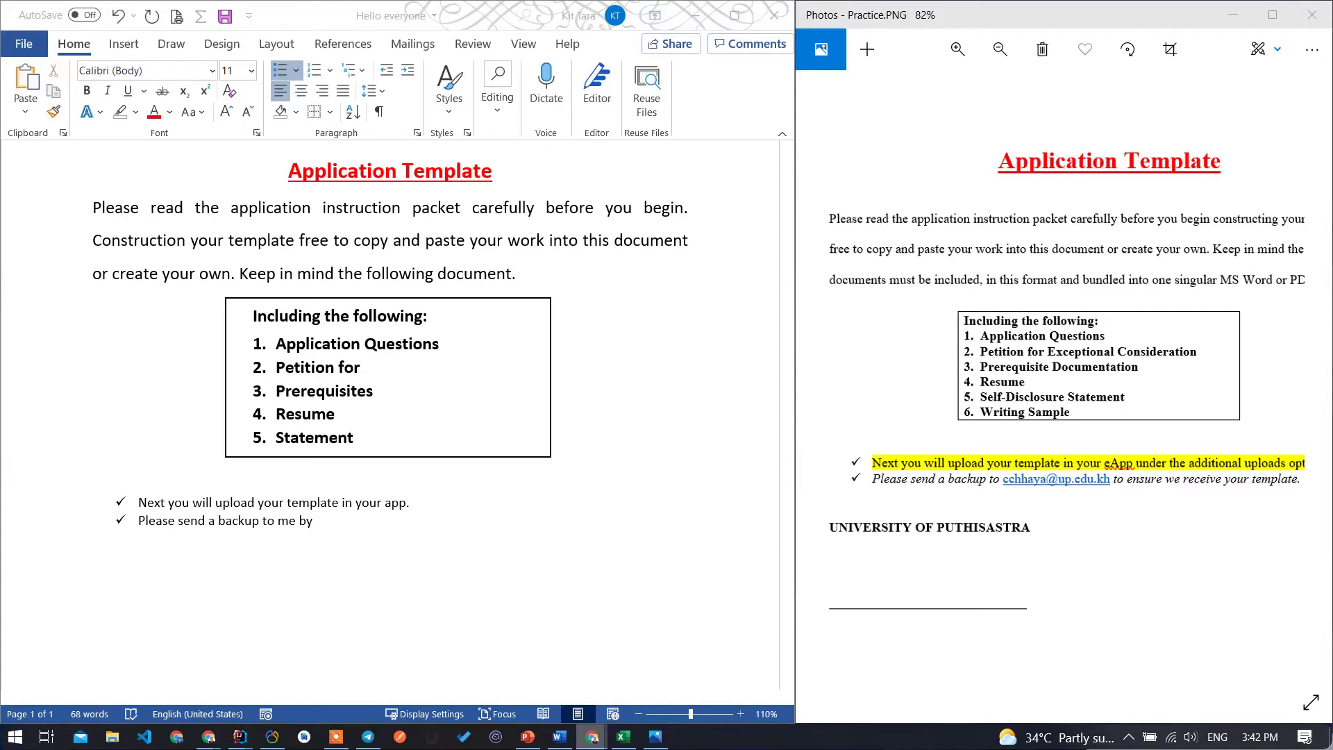
left_click(441, 517)
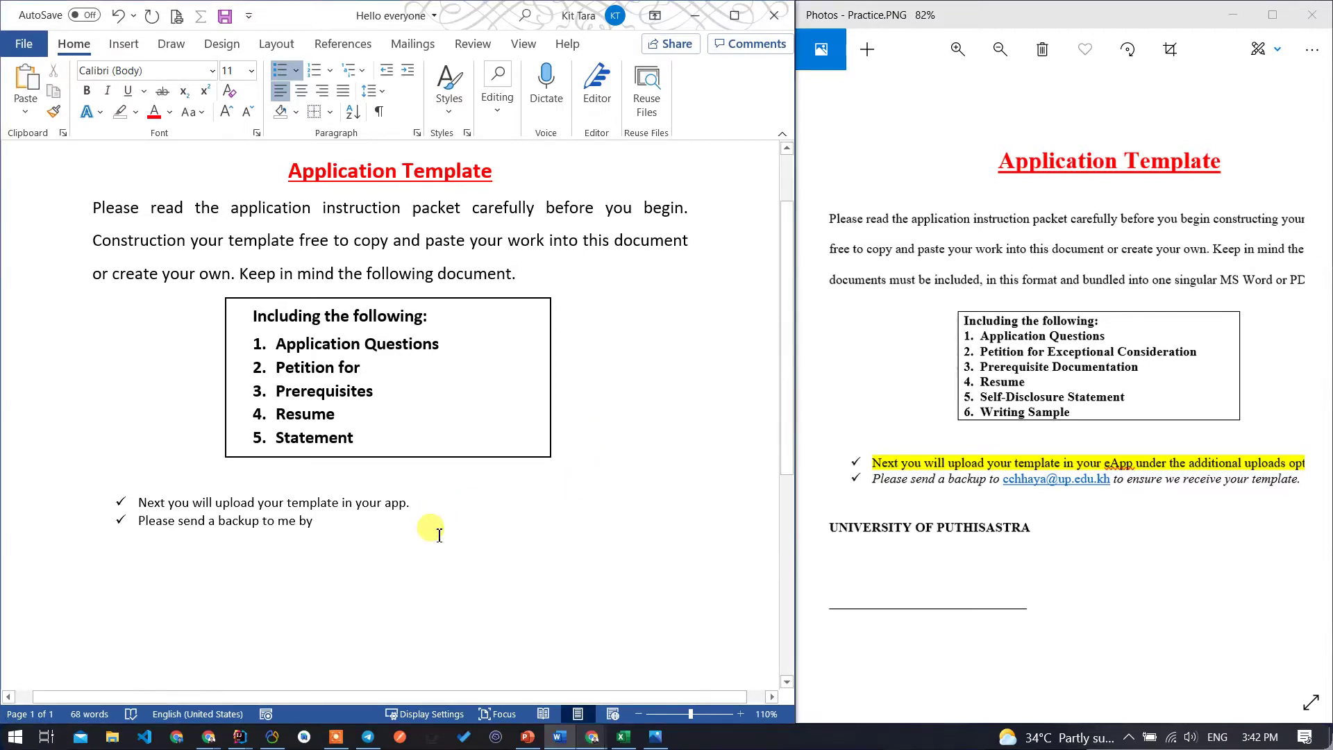
type("k.")
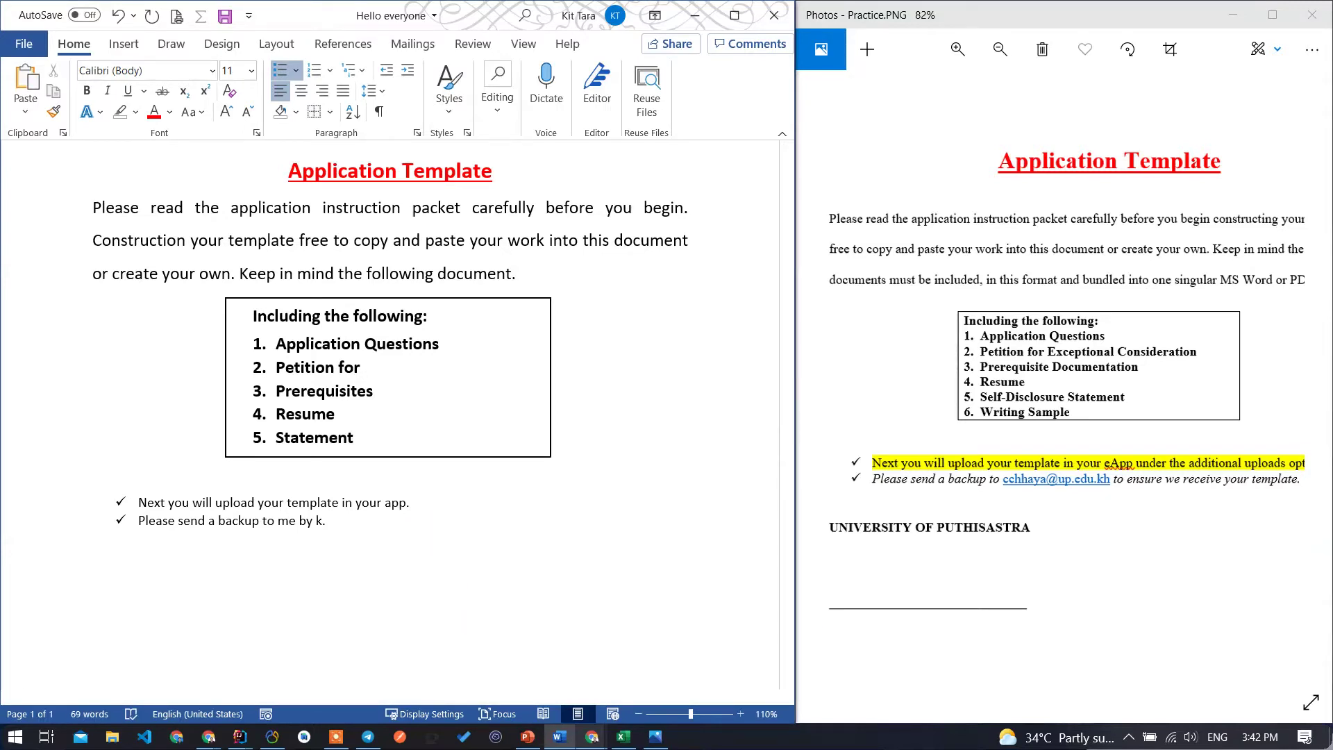
left_click(592, 737)
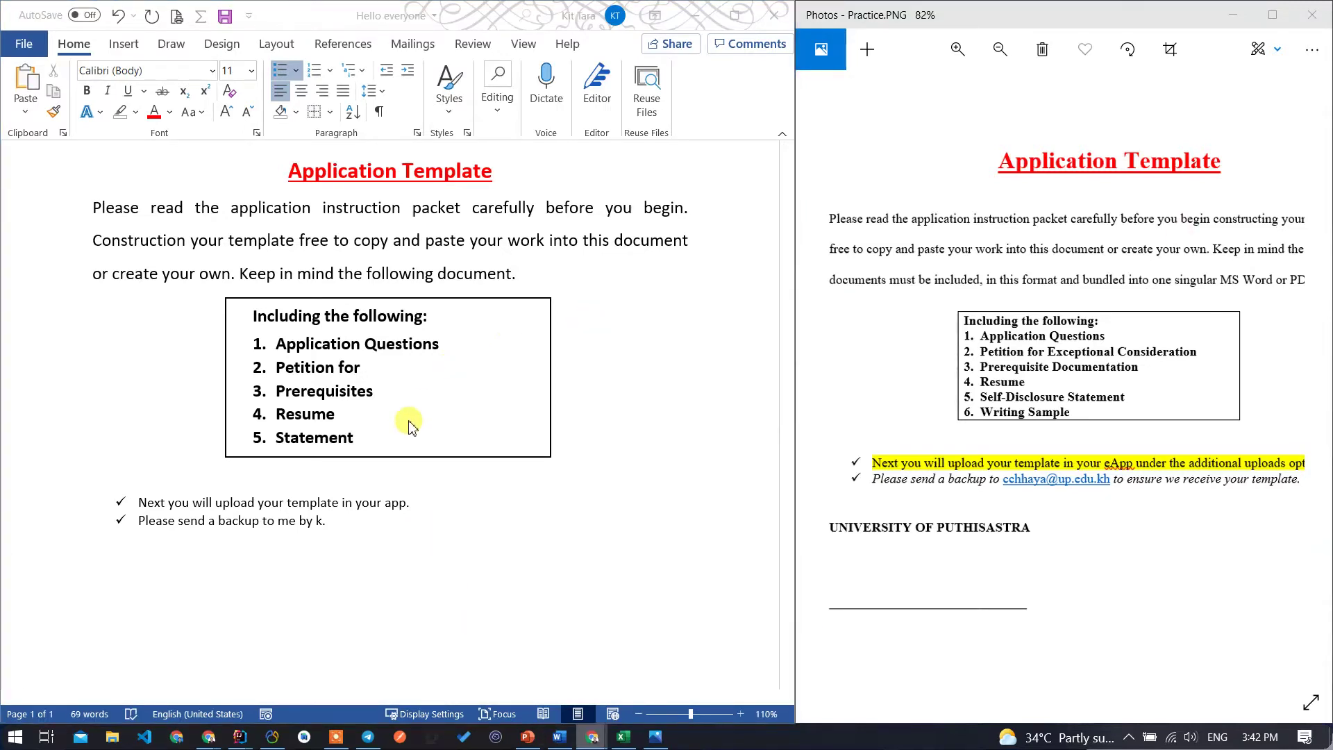
left_click(385, 531)
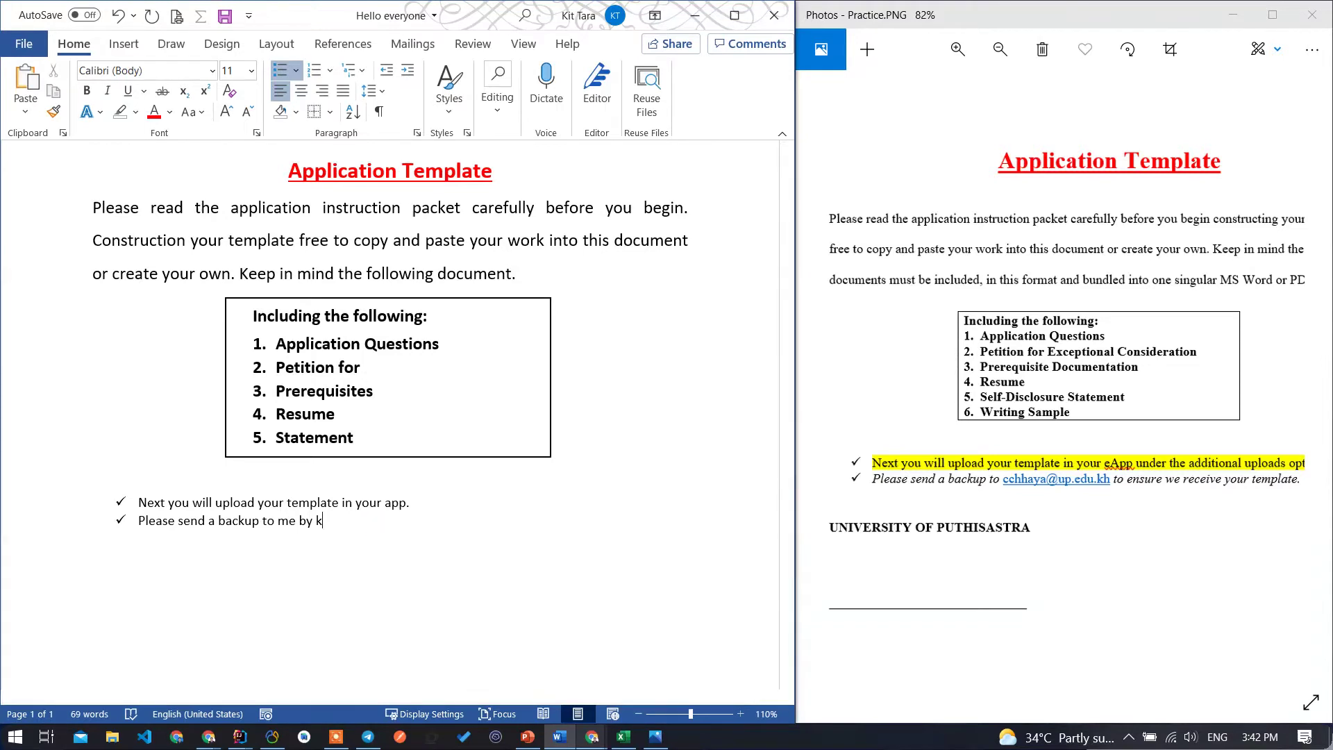
key("BackSpace")
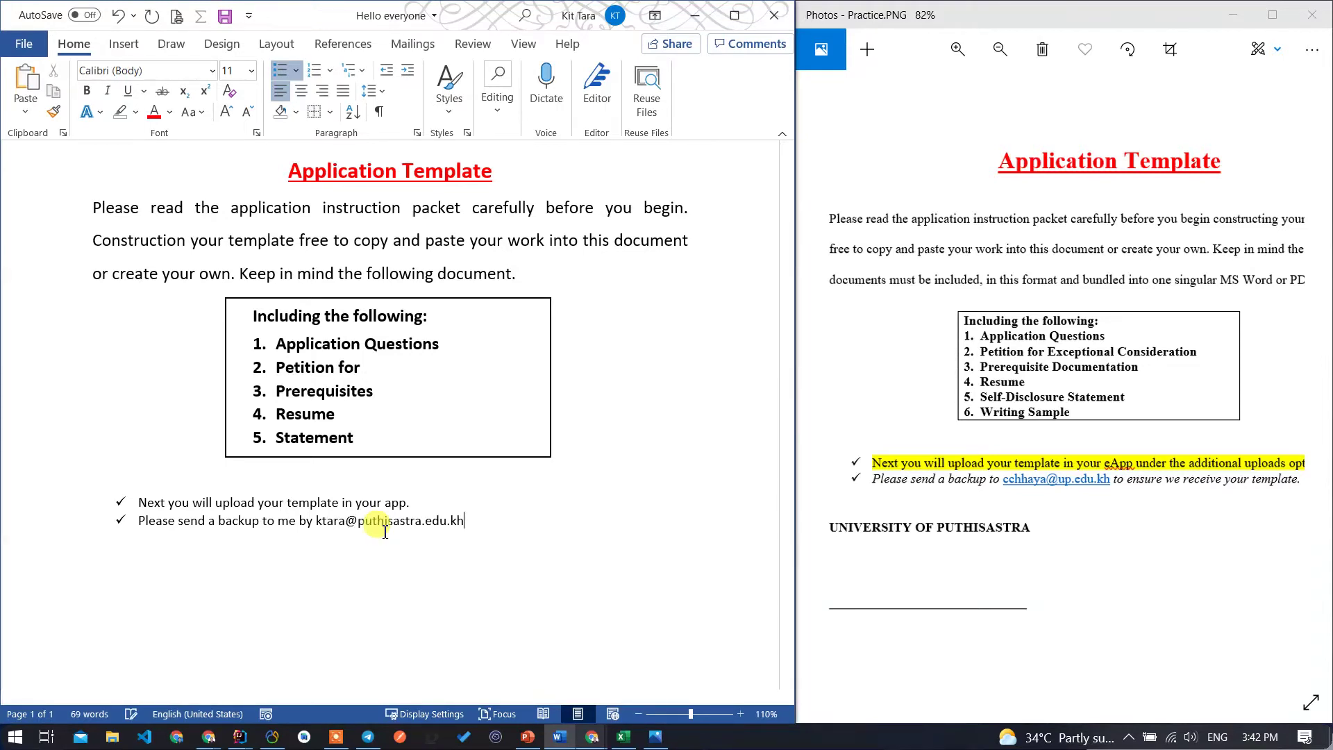
double_click(435, 521)
left_click(479, 521)
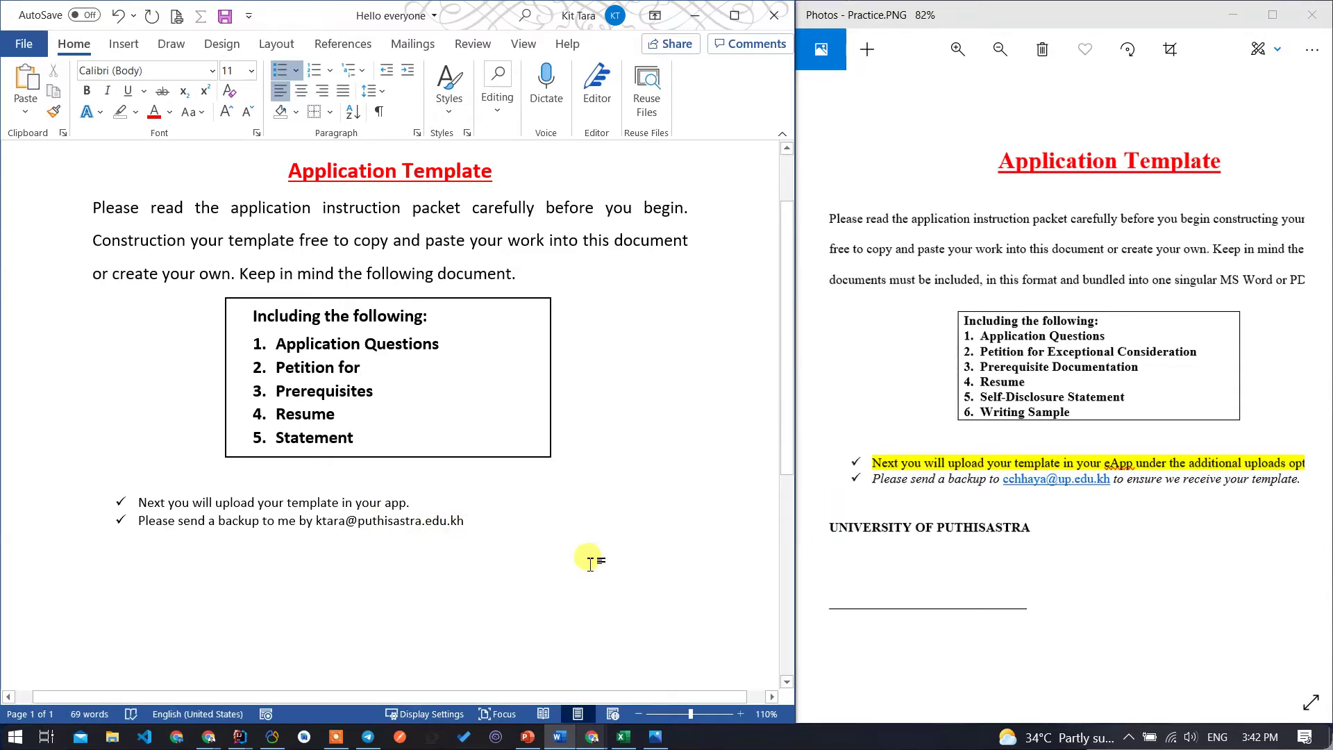
type("to ensure we receive")
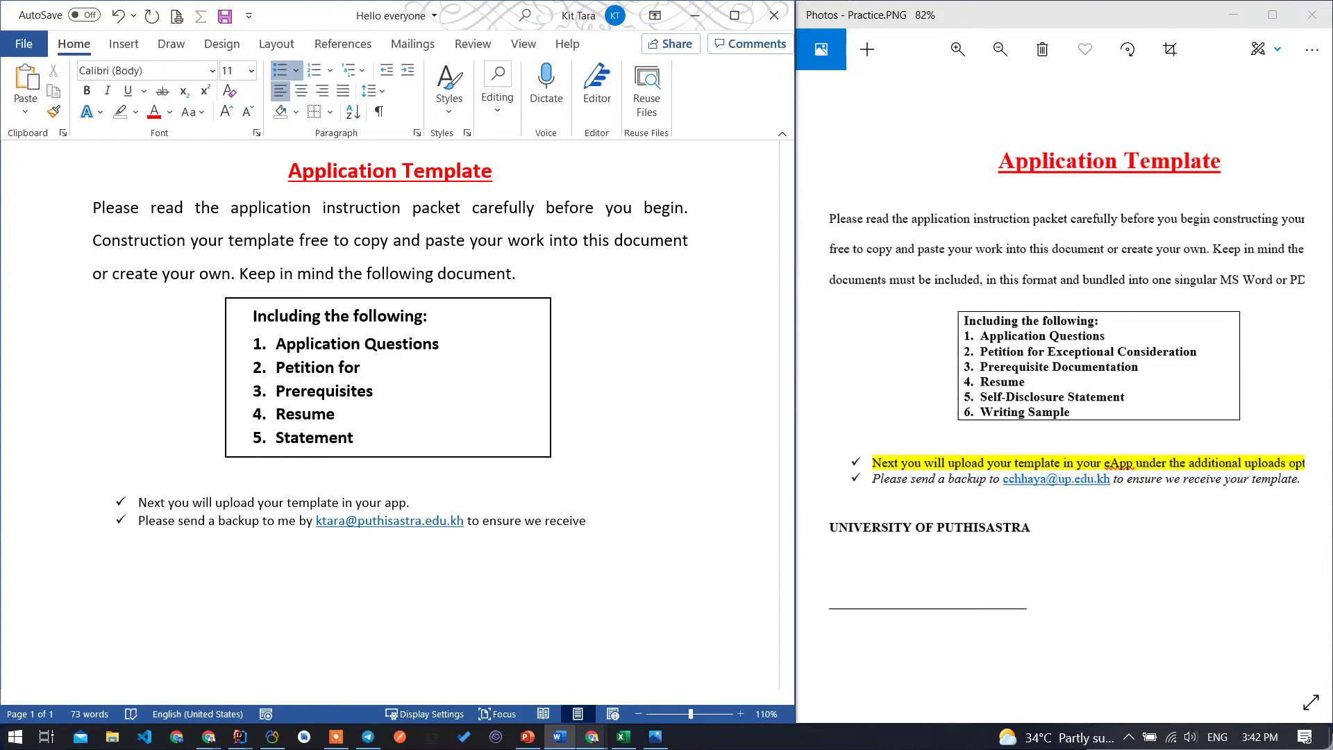
type("your template.")
Step: Highlight the note 'Next you will upload your template in your app.' in yellow
triple_click(341, 502)
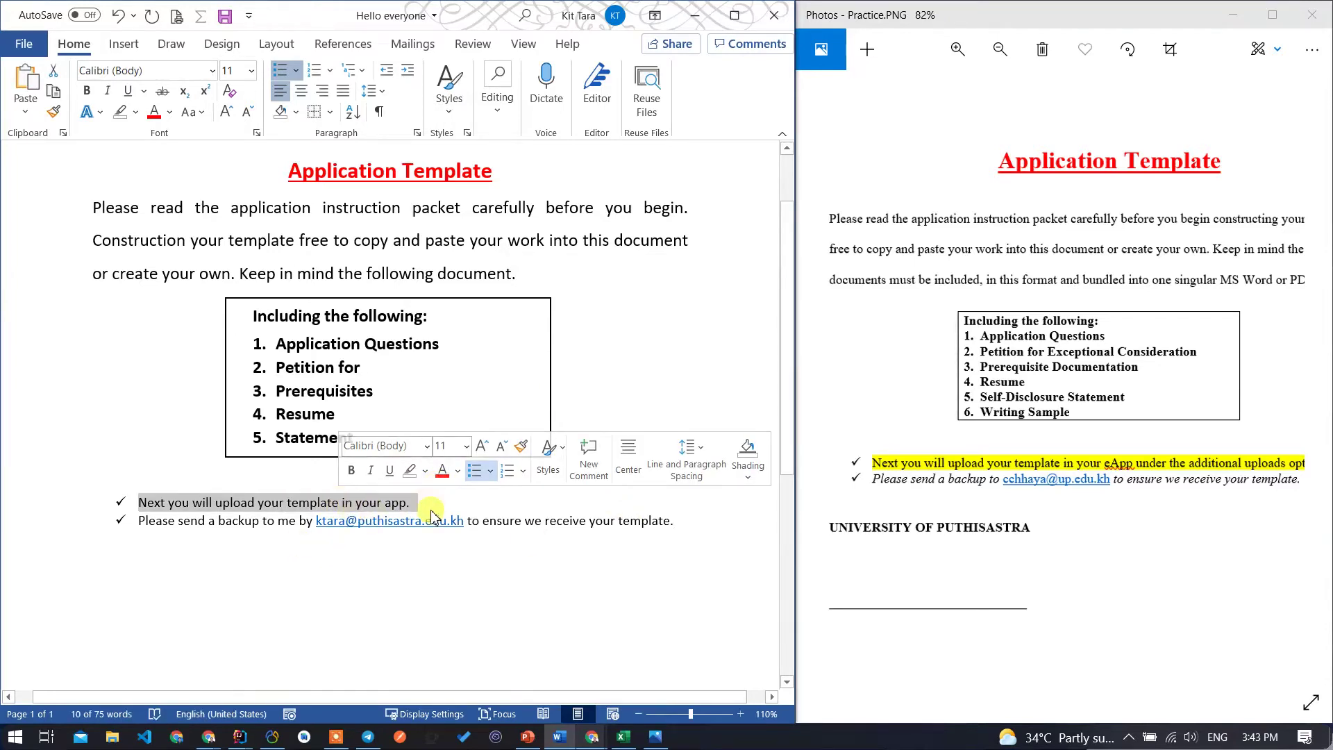
left_click(136, 112)
left_click(129, 136)
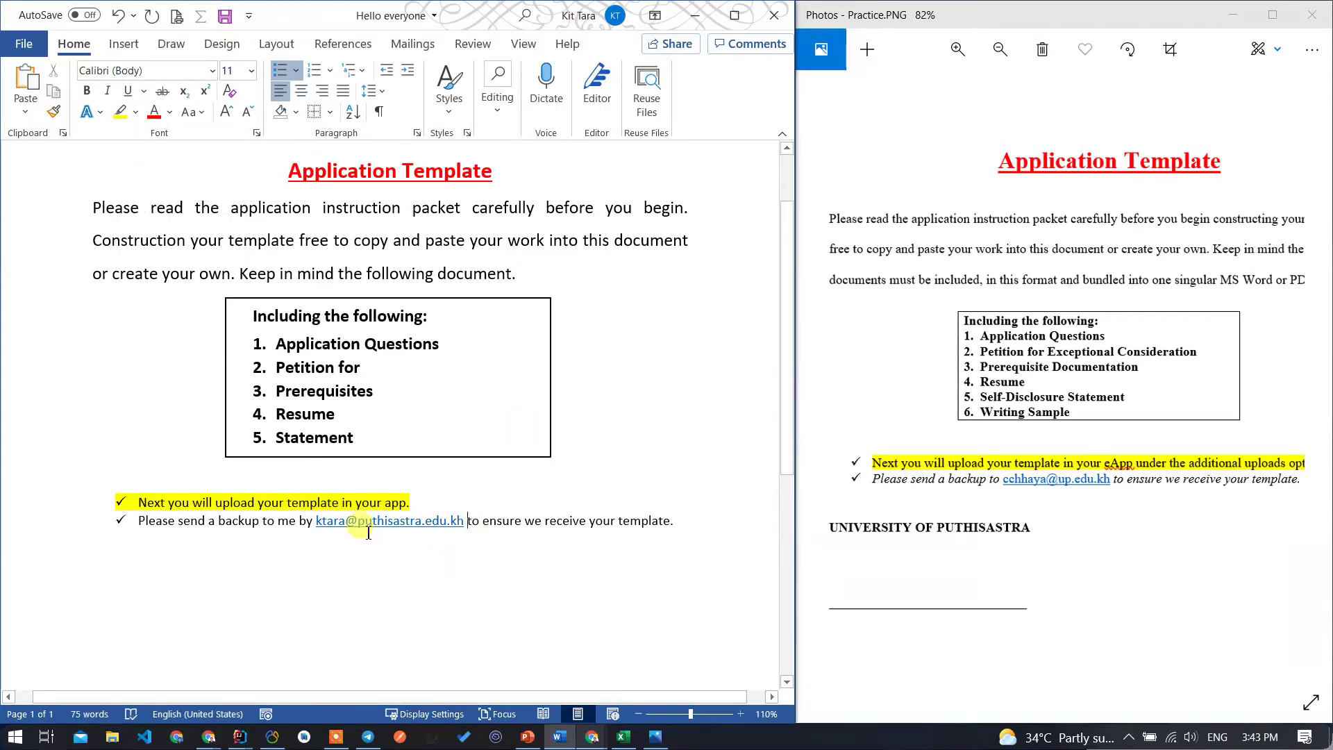
left_click(401, 520)
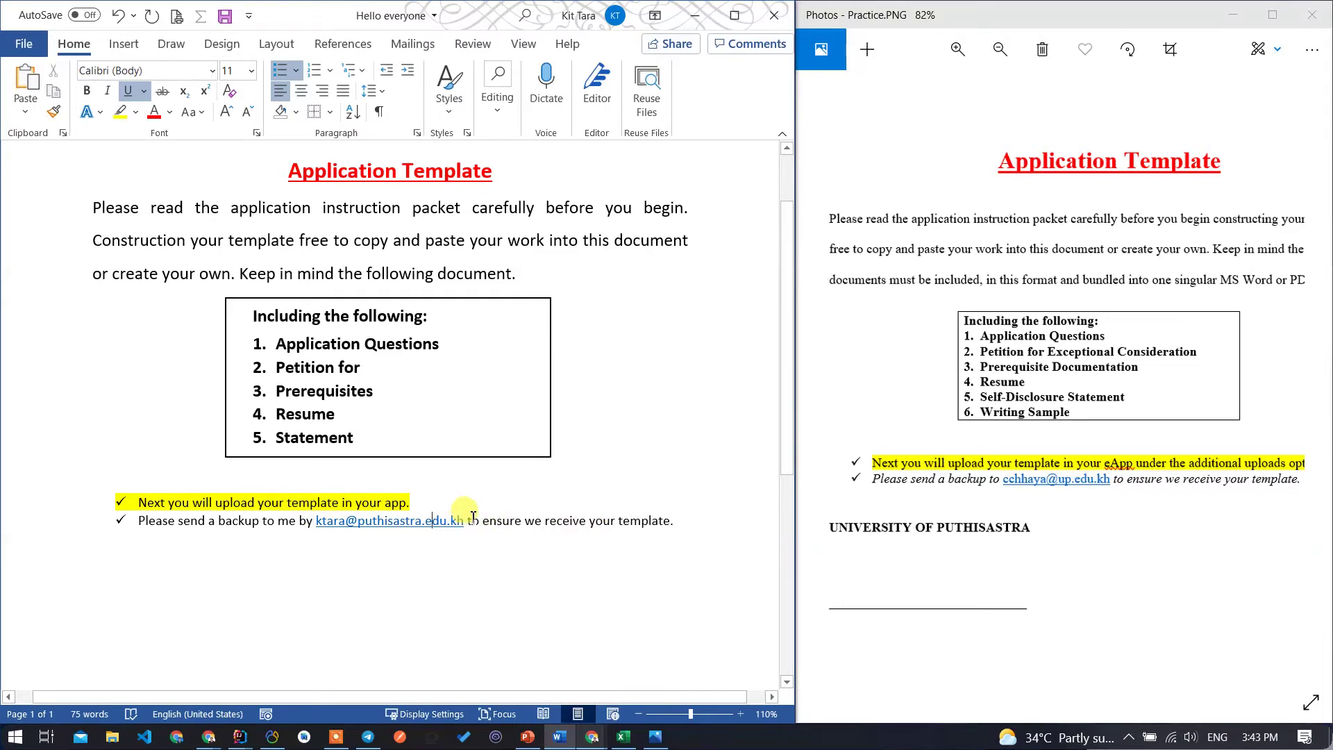
double_click(496, 522)
right_click(506, 531)
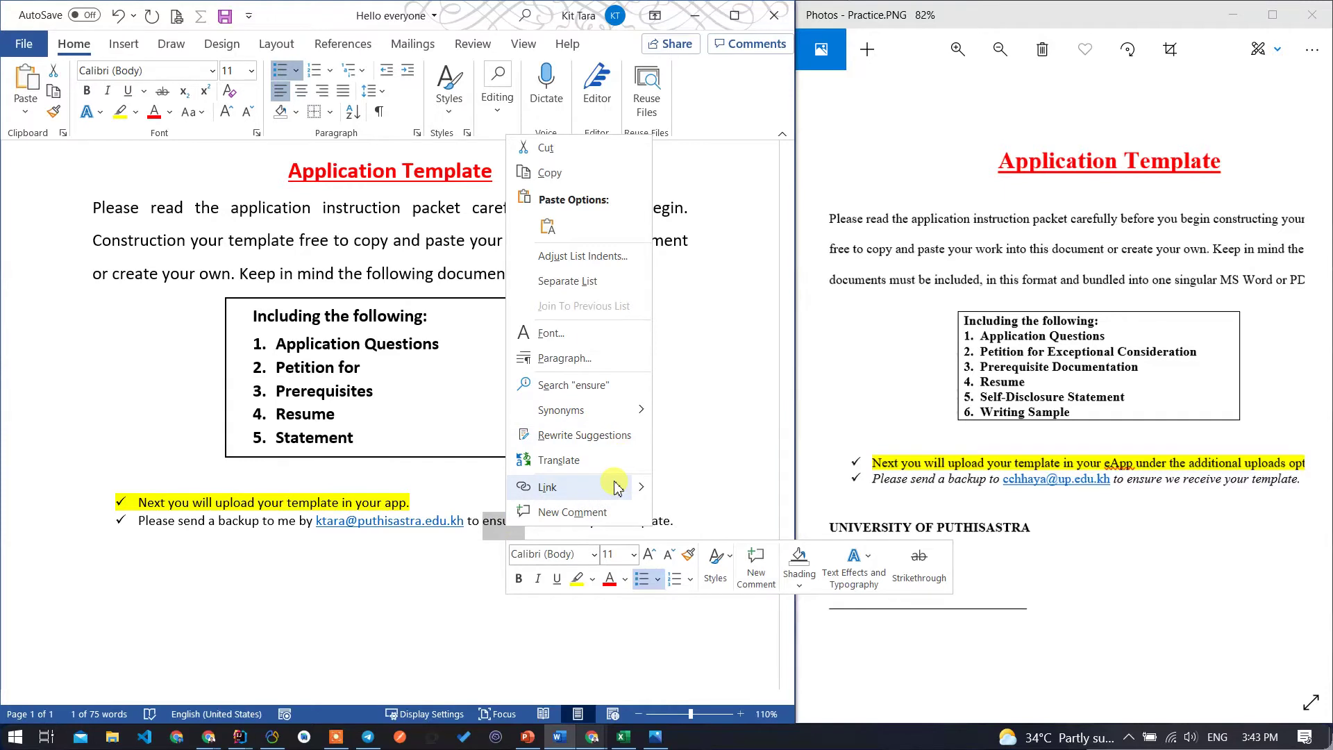
mouse_move(547, 486)
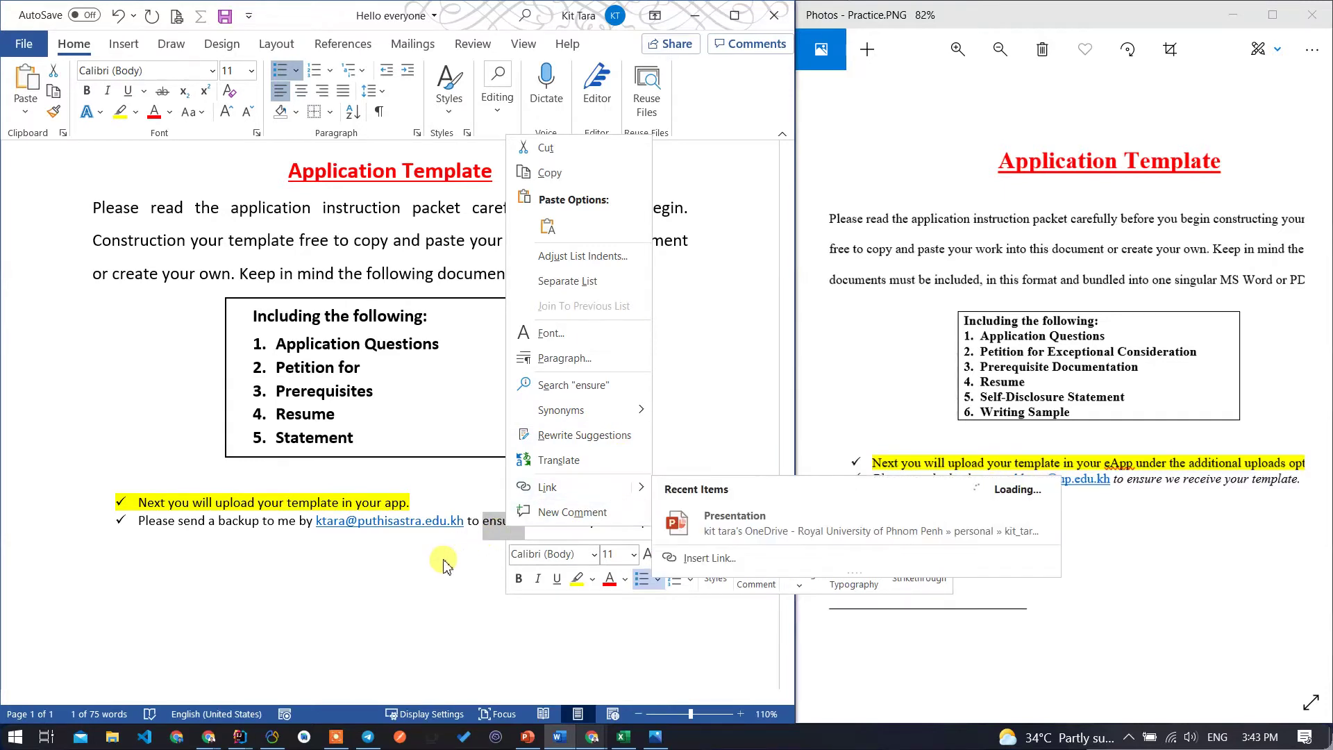
left_click(444, 563)
left_click(498, 525)
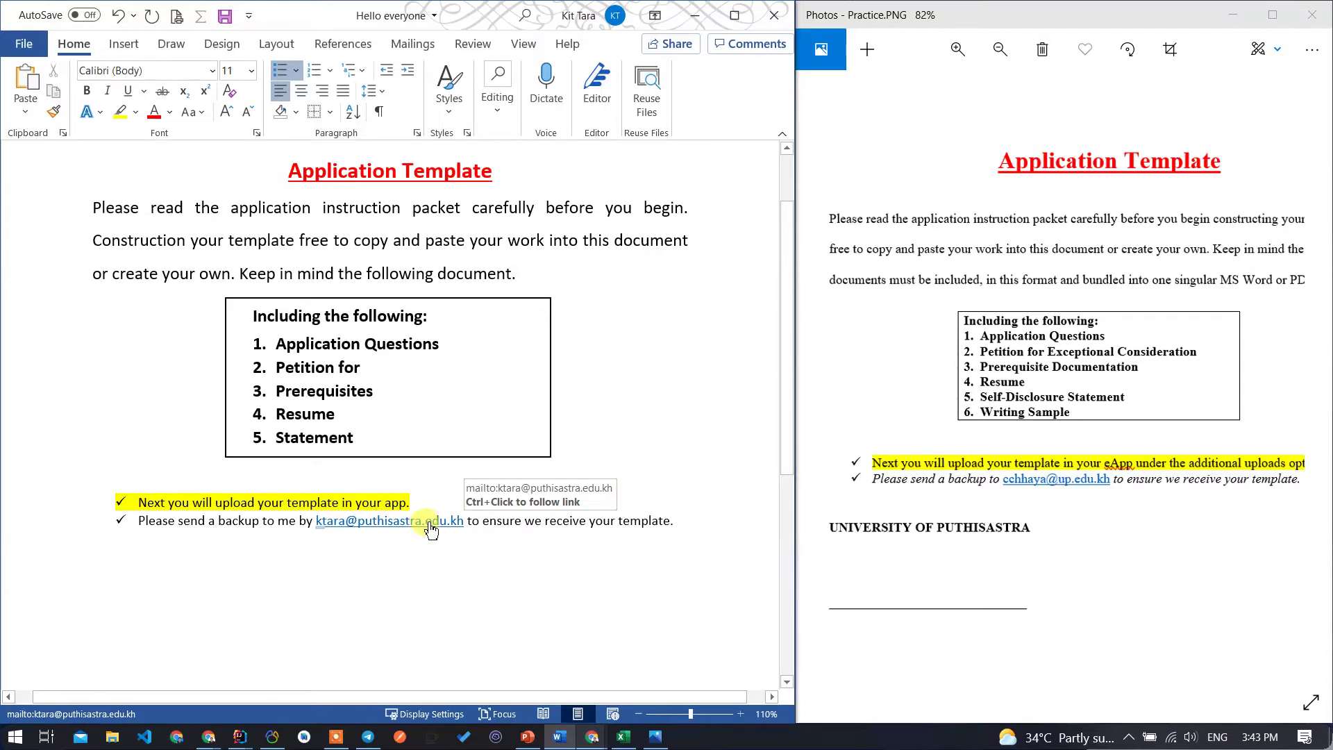
left_click(408, 526, "ctrl")
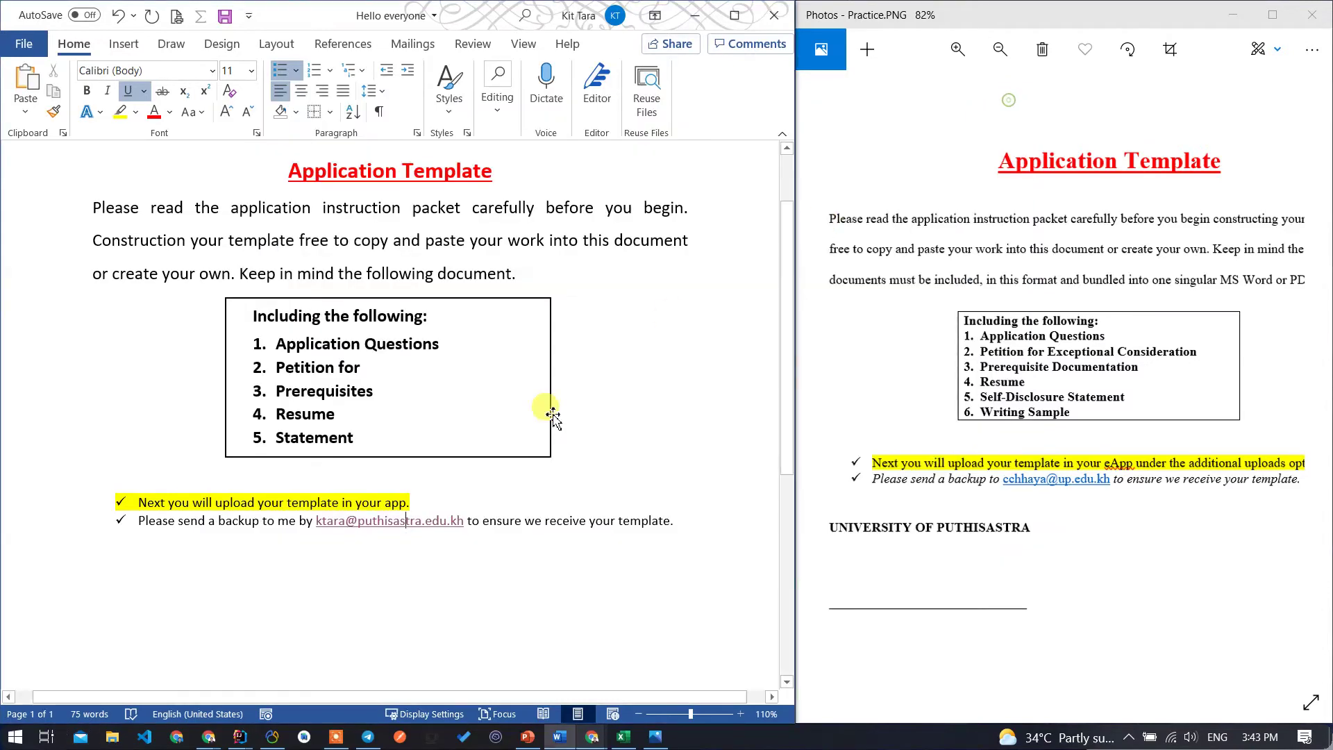
left_click(1007, 102)
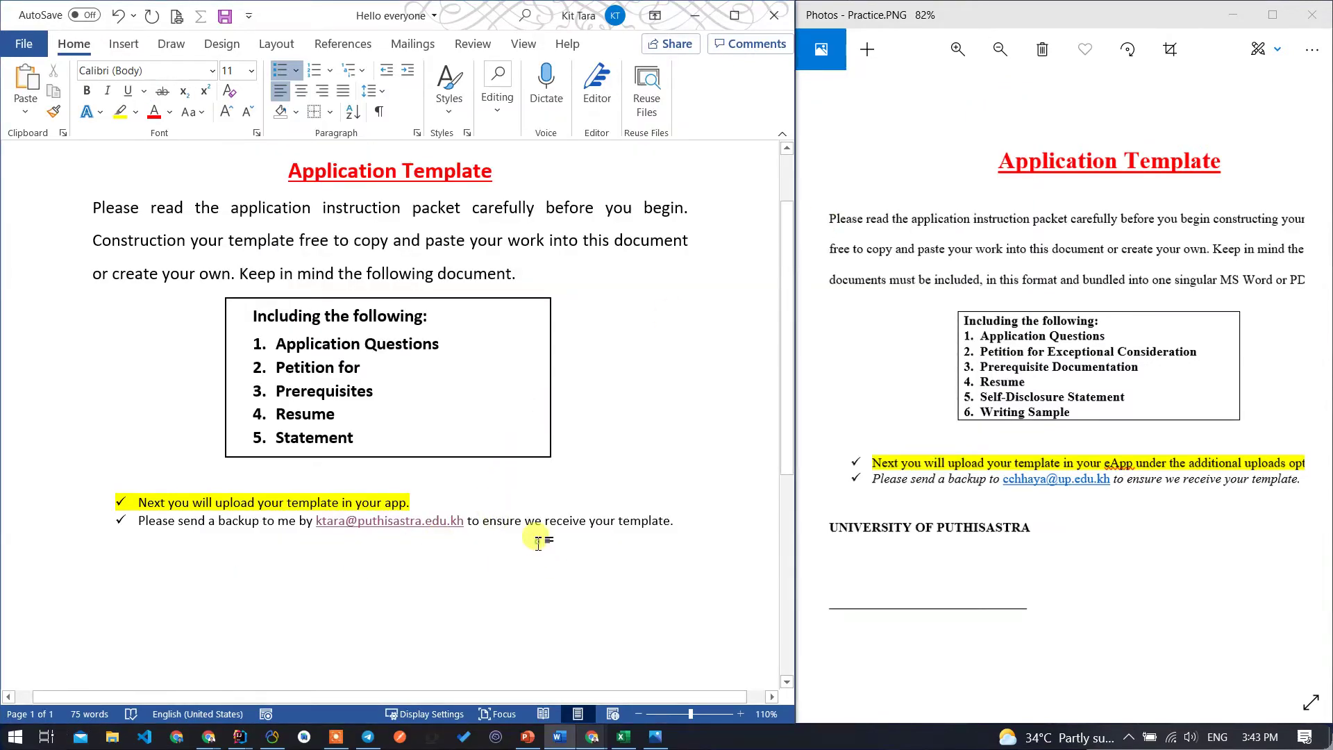
Step: Type a bold 'UNIVERSITY OF PUTHISASTRA' heading below the notes, followed by two blank lines
scroll(499, 541, "down", 2)
left_click(545, 424)
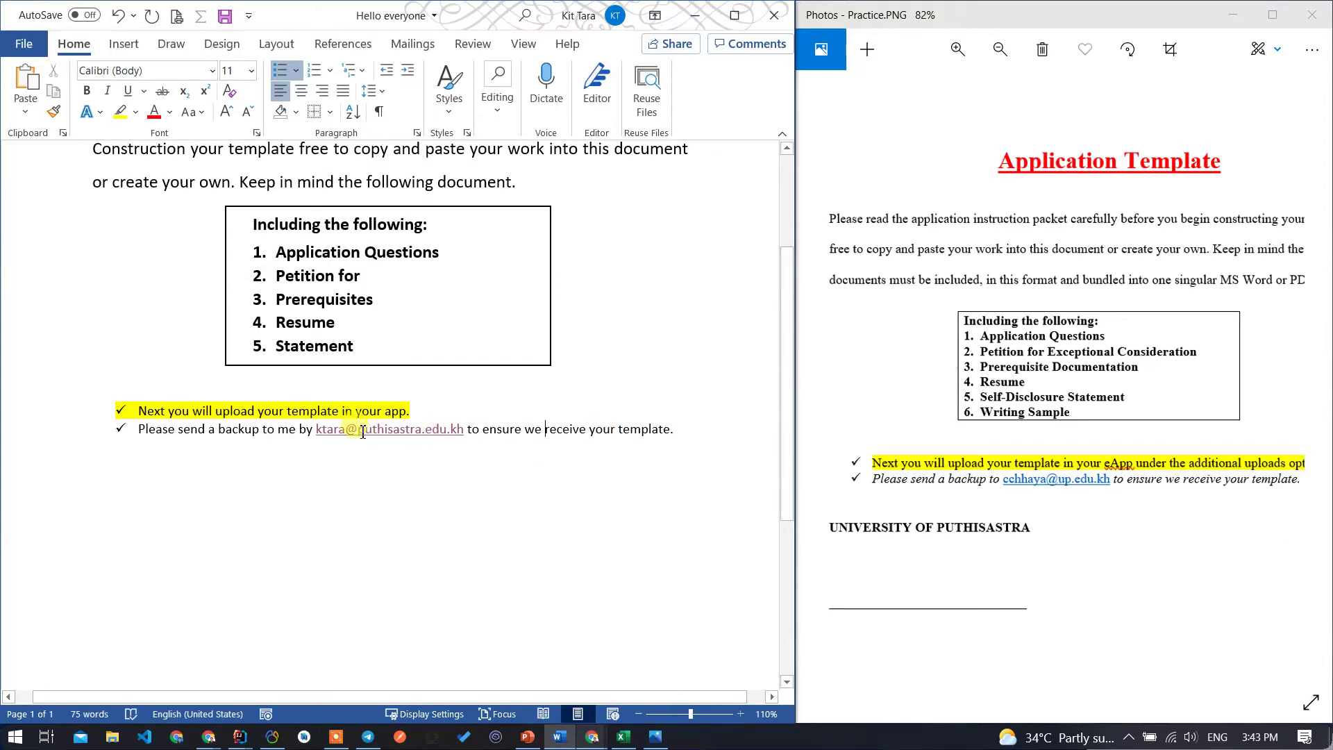
scroll(360, 417, "down", 1)
scroll(361, 420, "down", 1)
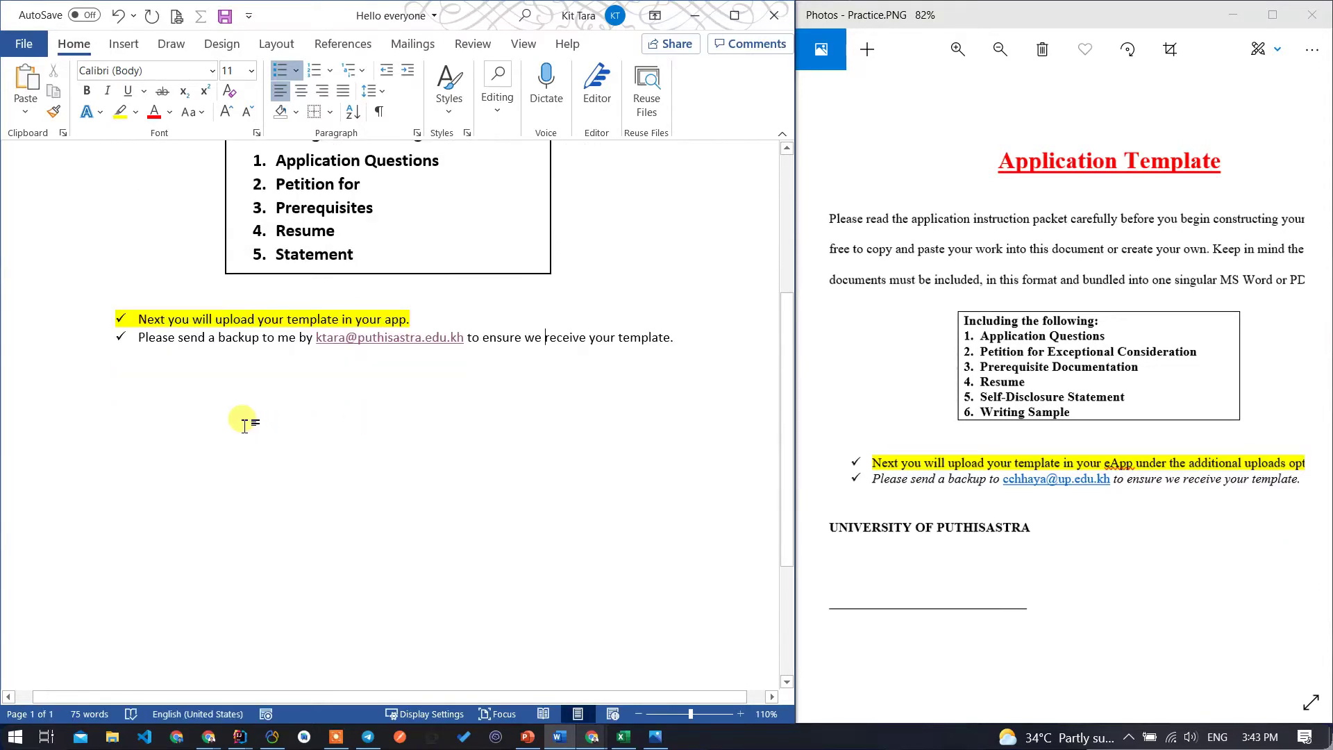
left_click(116, 394)
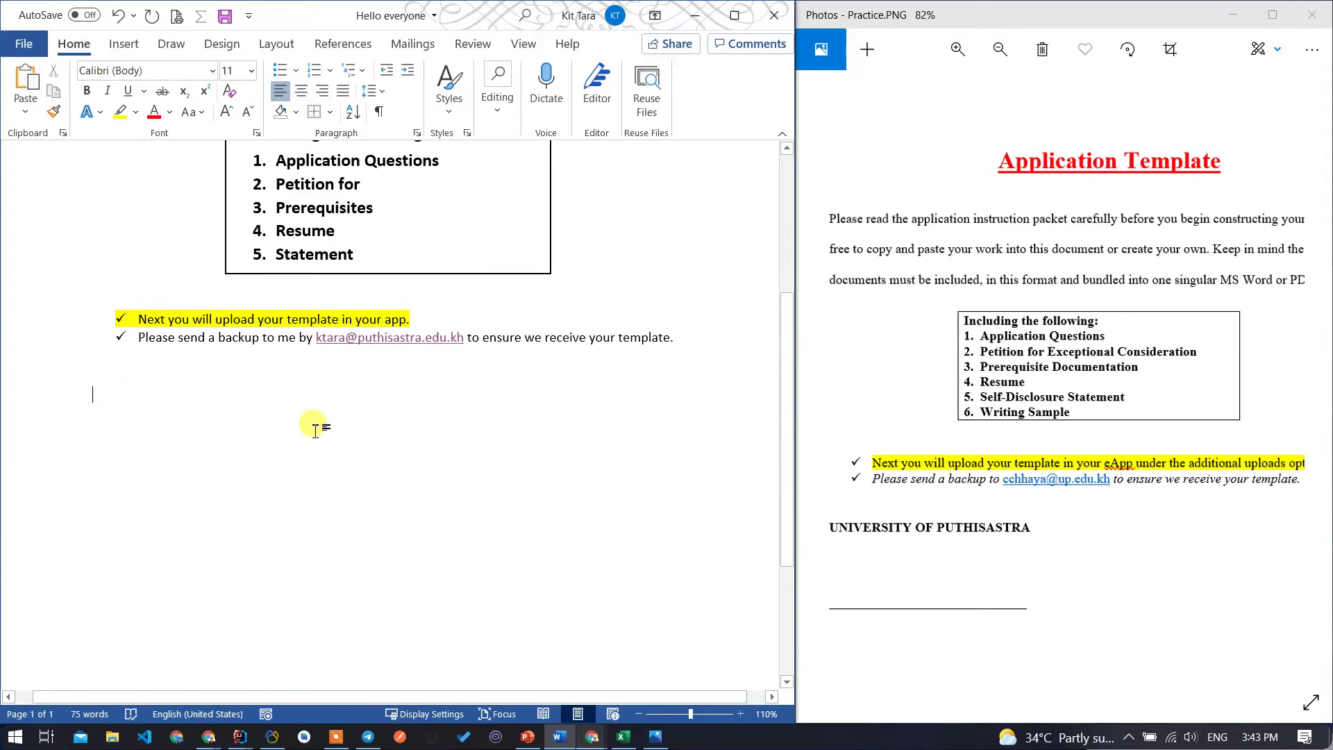
type("UNI")
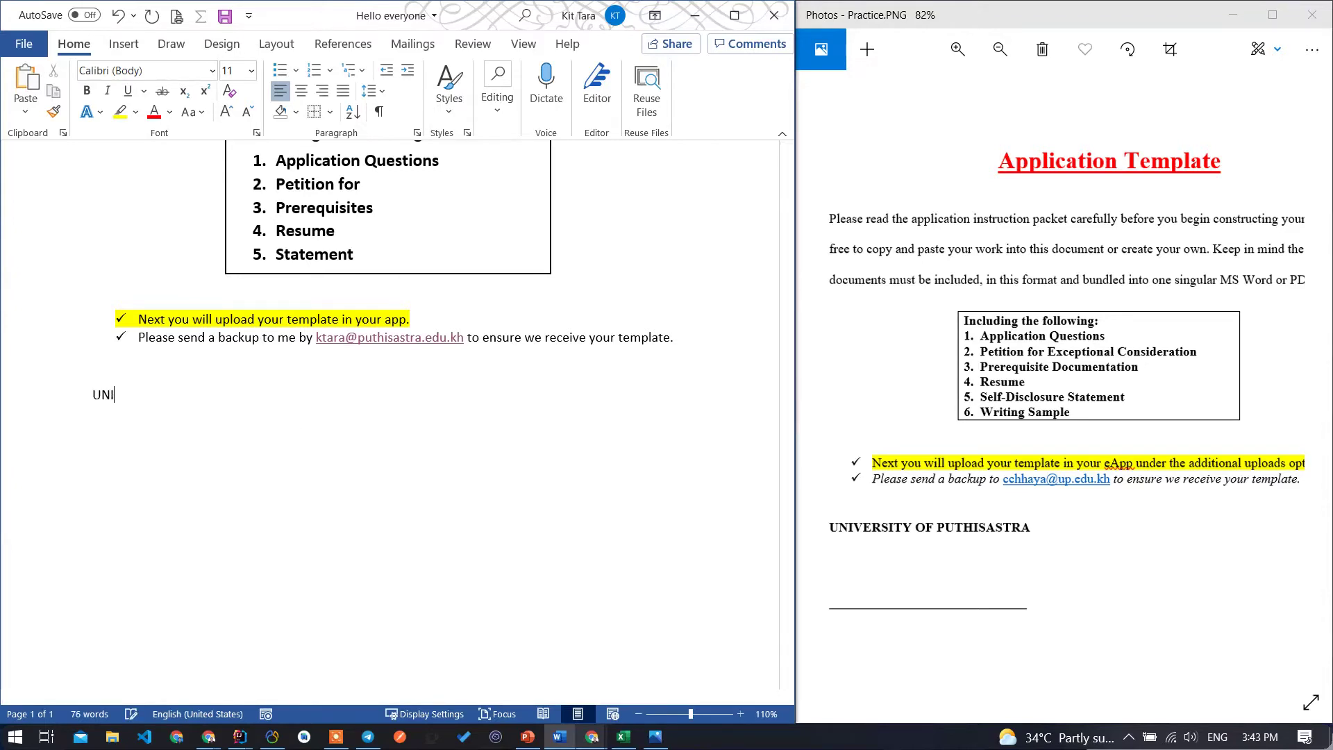
type("VERSITY")
type(" OF PUTHISASTRA")
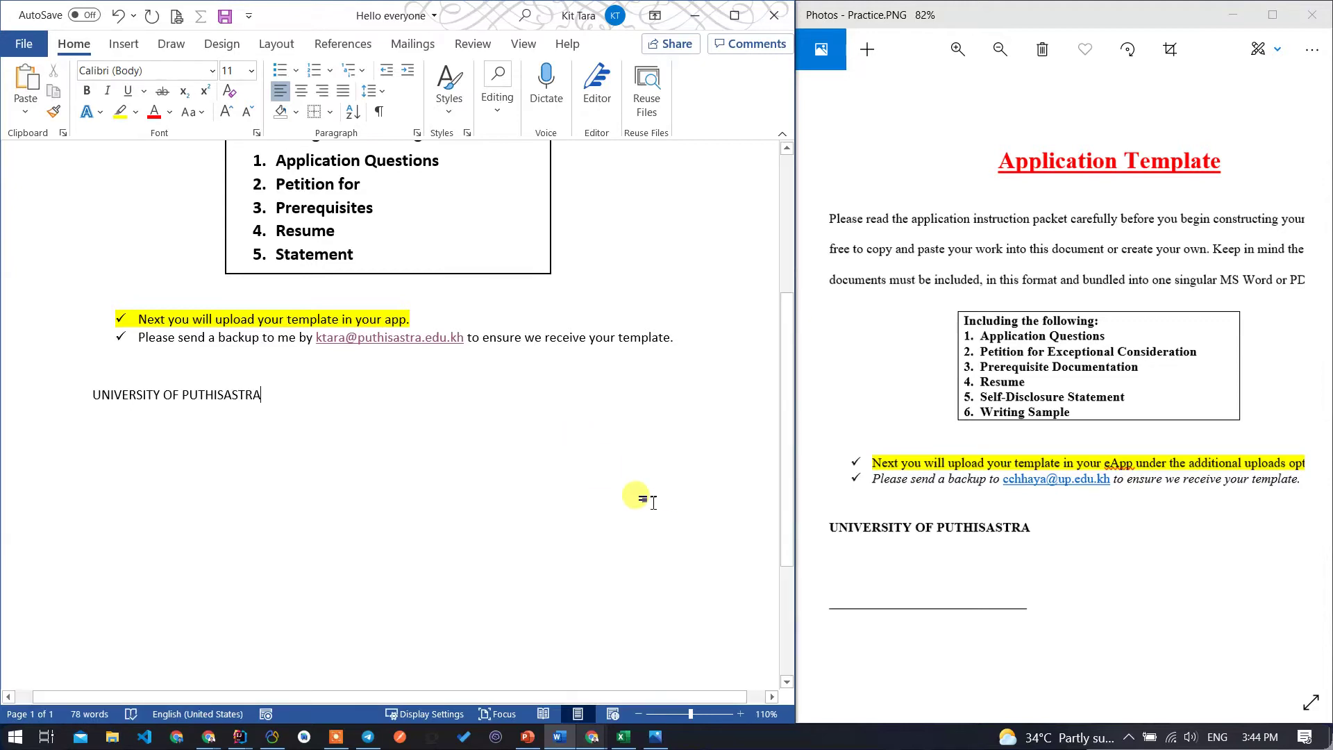
triple_click(258, 393)
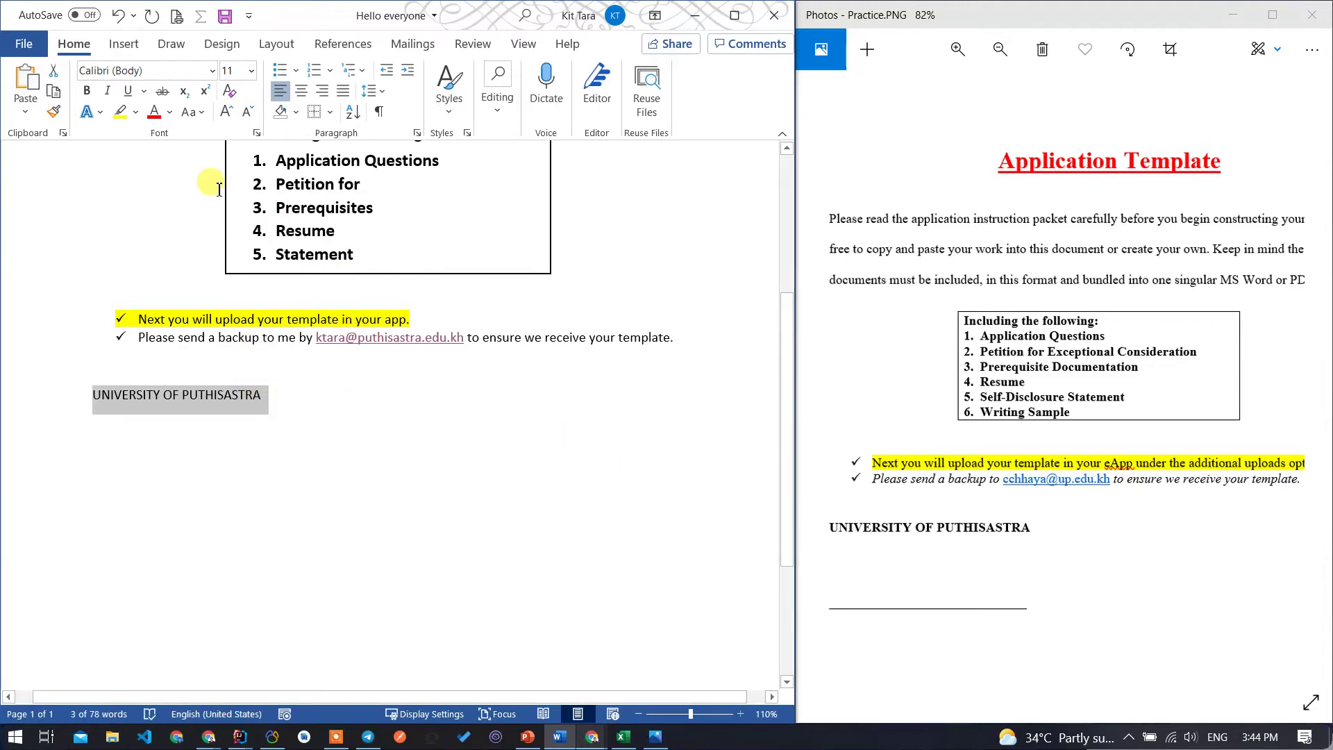
key("ctrl+b")
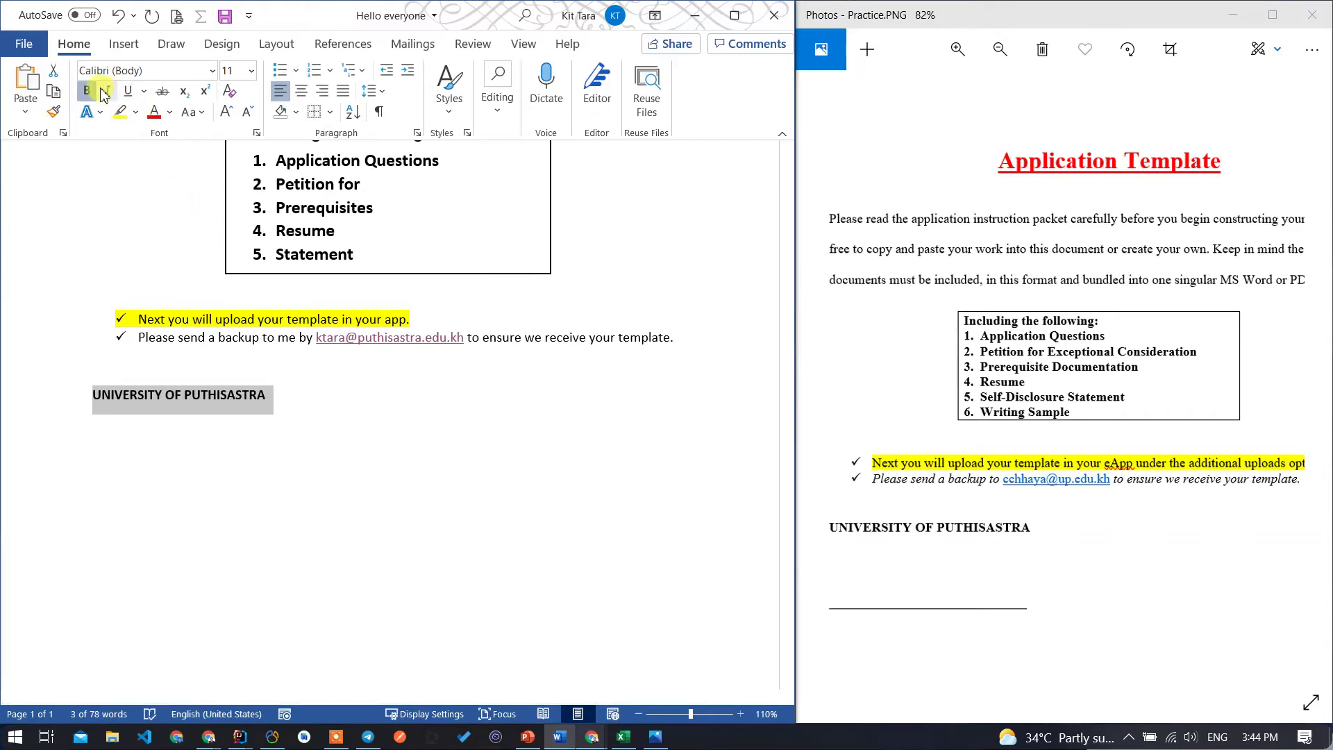
left_click(277, 408)
key("Return")
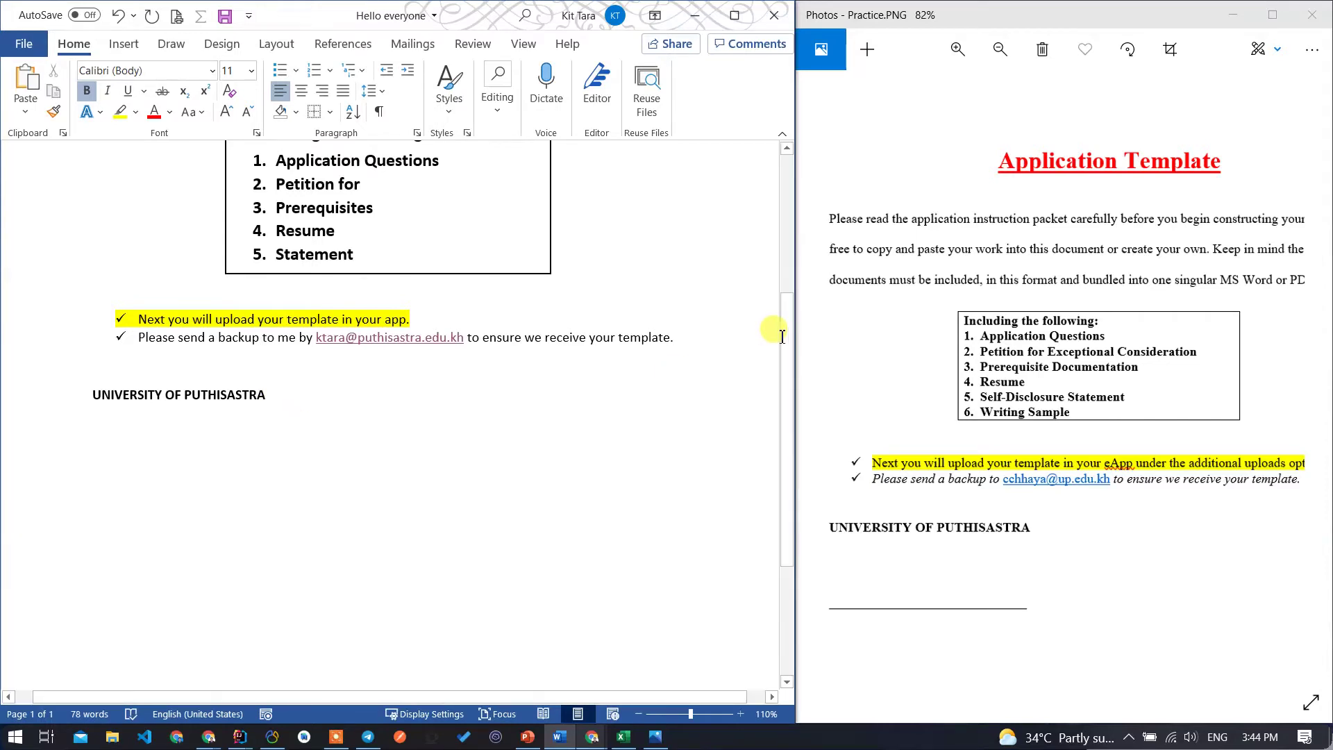
key("Return")
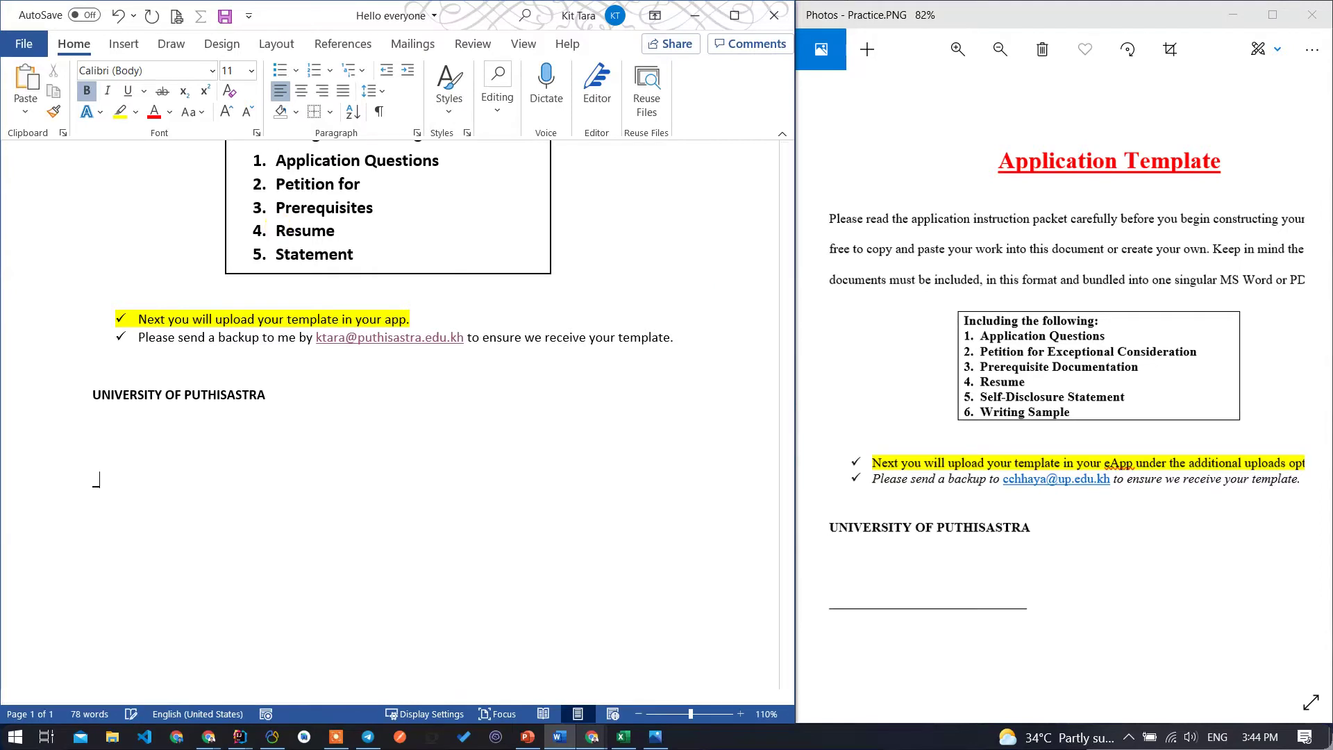
Step: Type an underscore signature line, undoing the automatic full-width border
type("_______________________________")
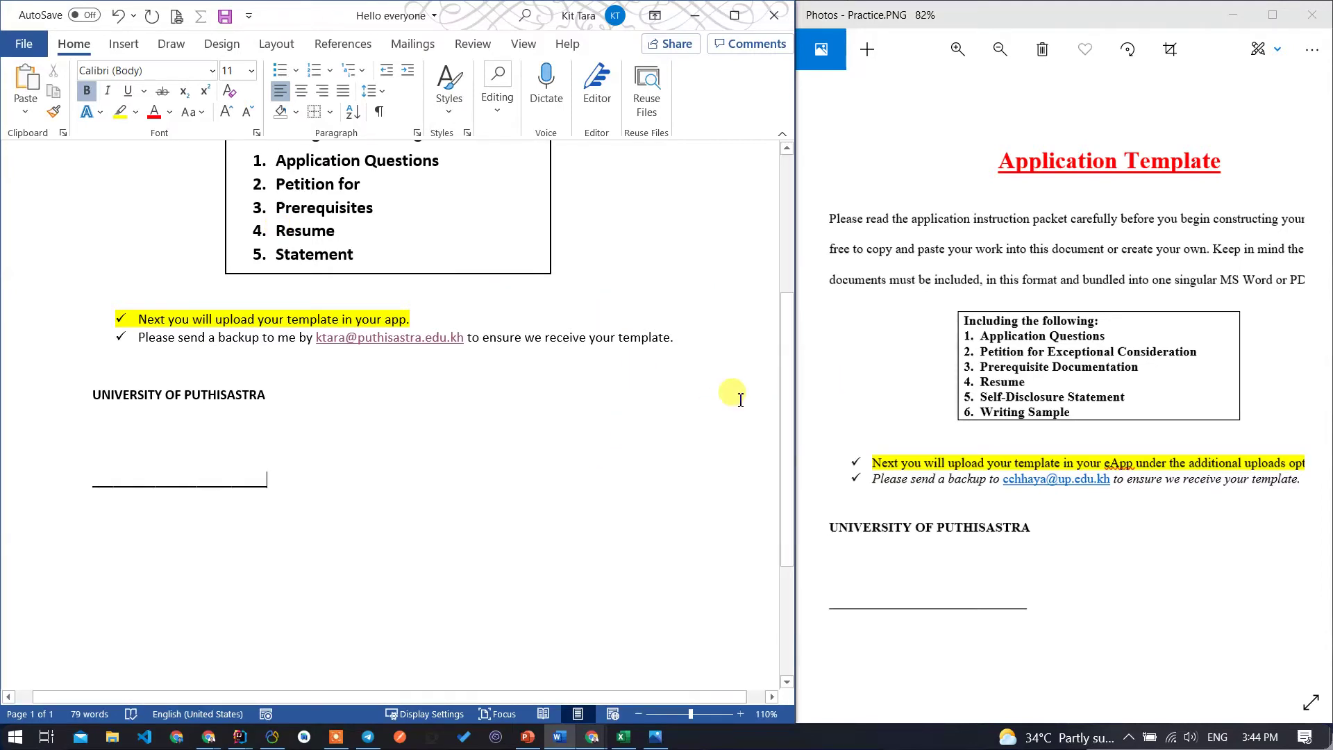
left_click(1069, 507)
scroll(1146, 556, "right", 3)
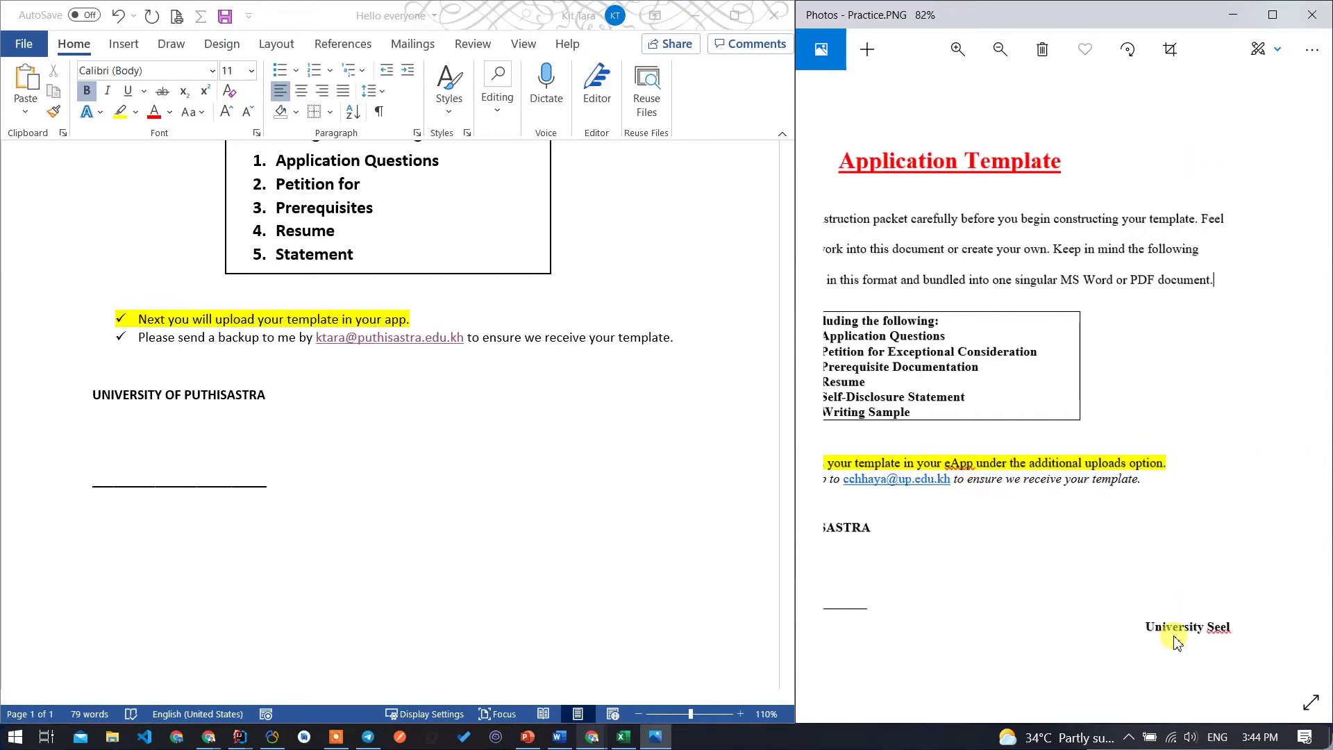
left_click(542, 486)
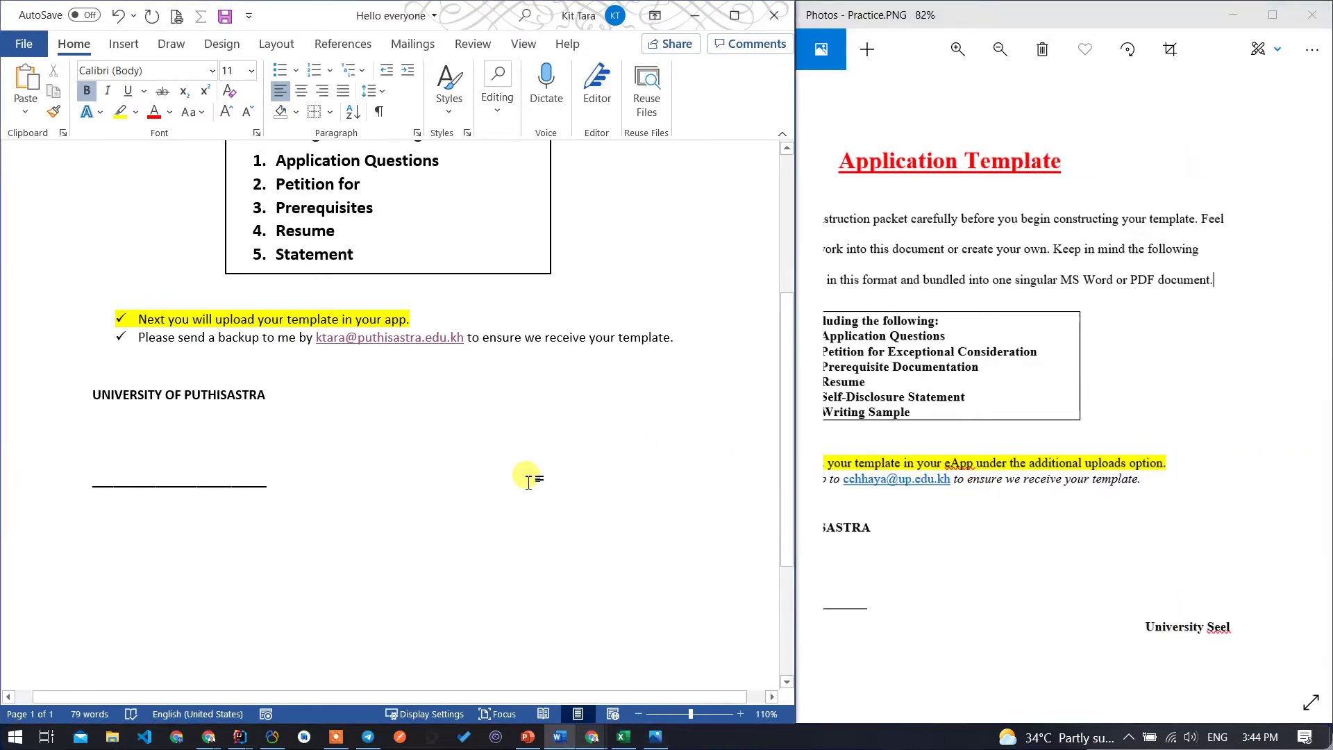
key("Return")
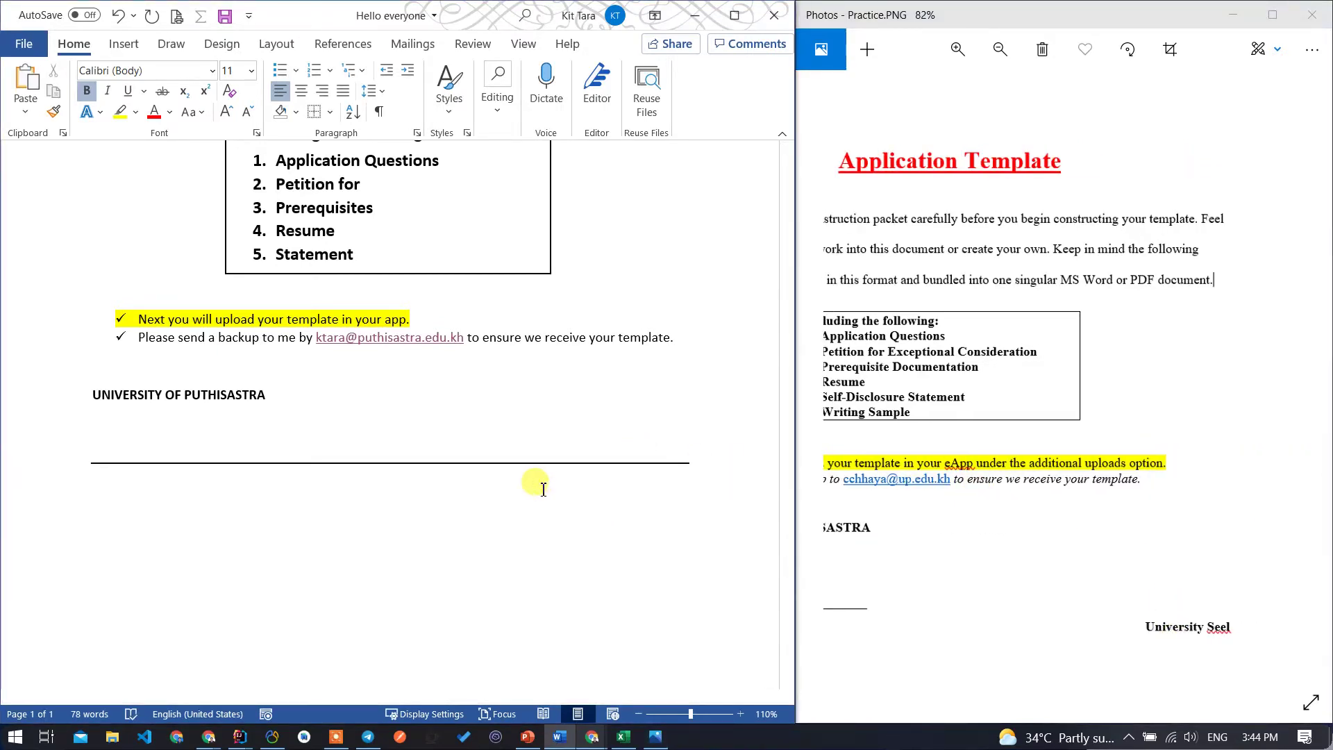
key("ctrl+z")
key("Return")
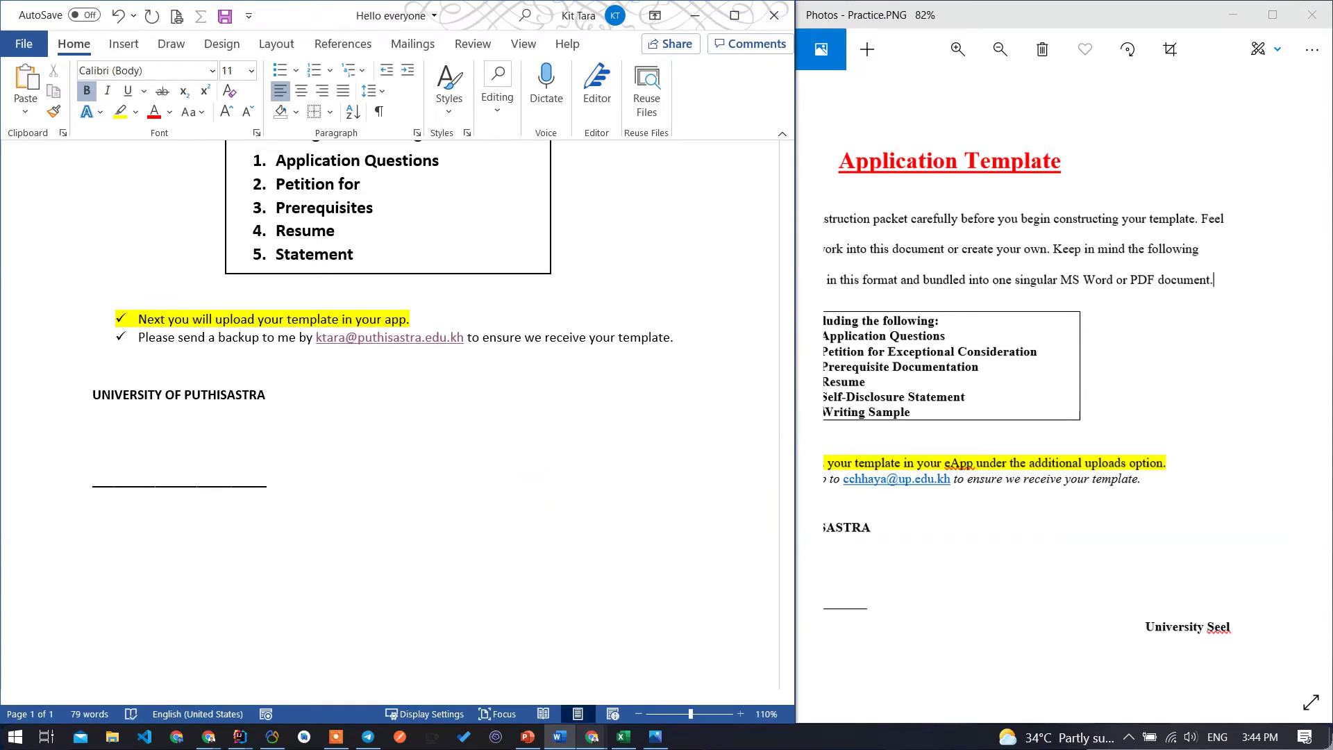
Step: Type 'University of Puthisastra' beneath the signature line, fixing the capitalisation
type("uNIVERSIT")
key("shift+Home")
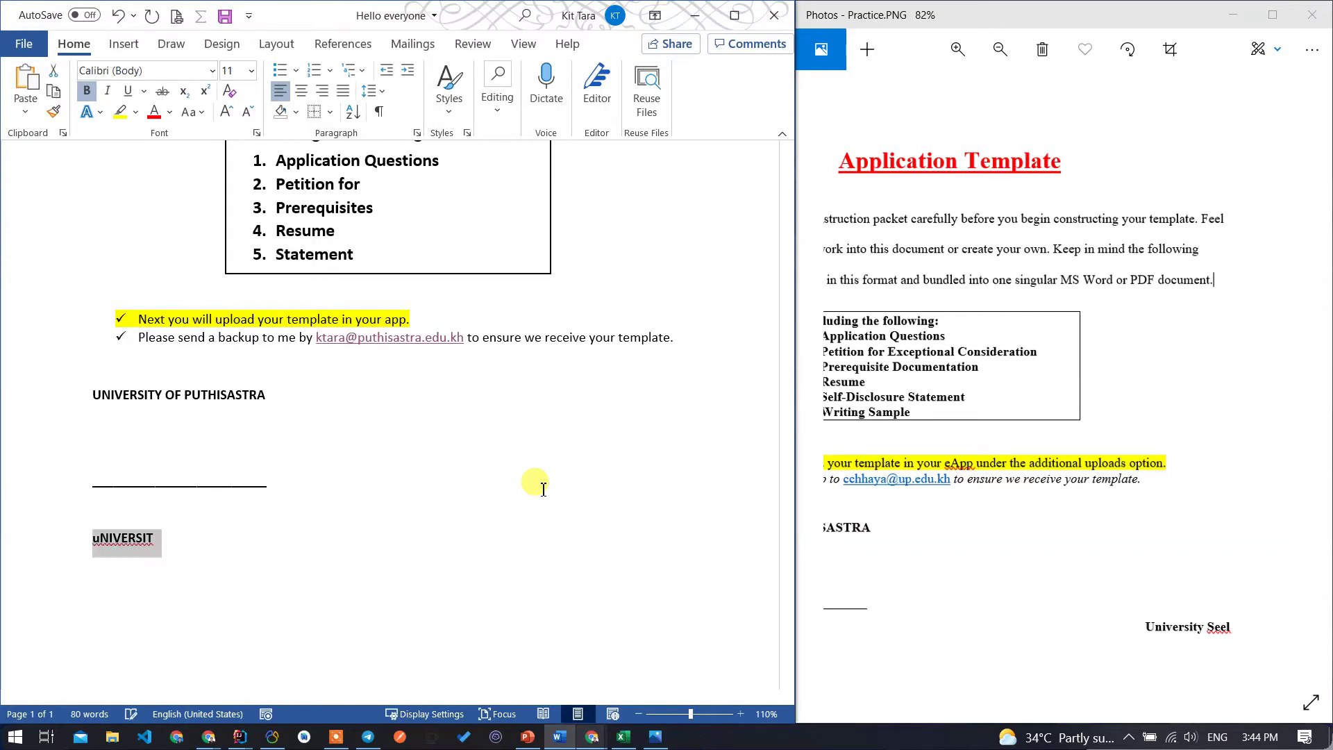
type("University ")
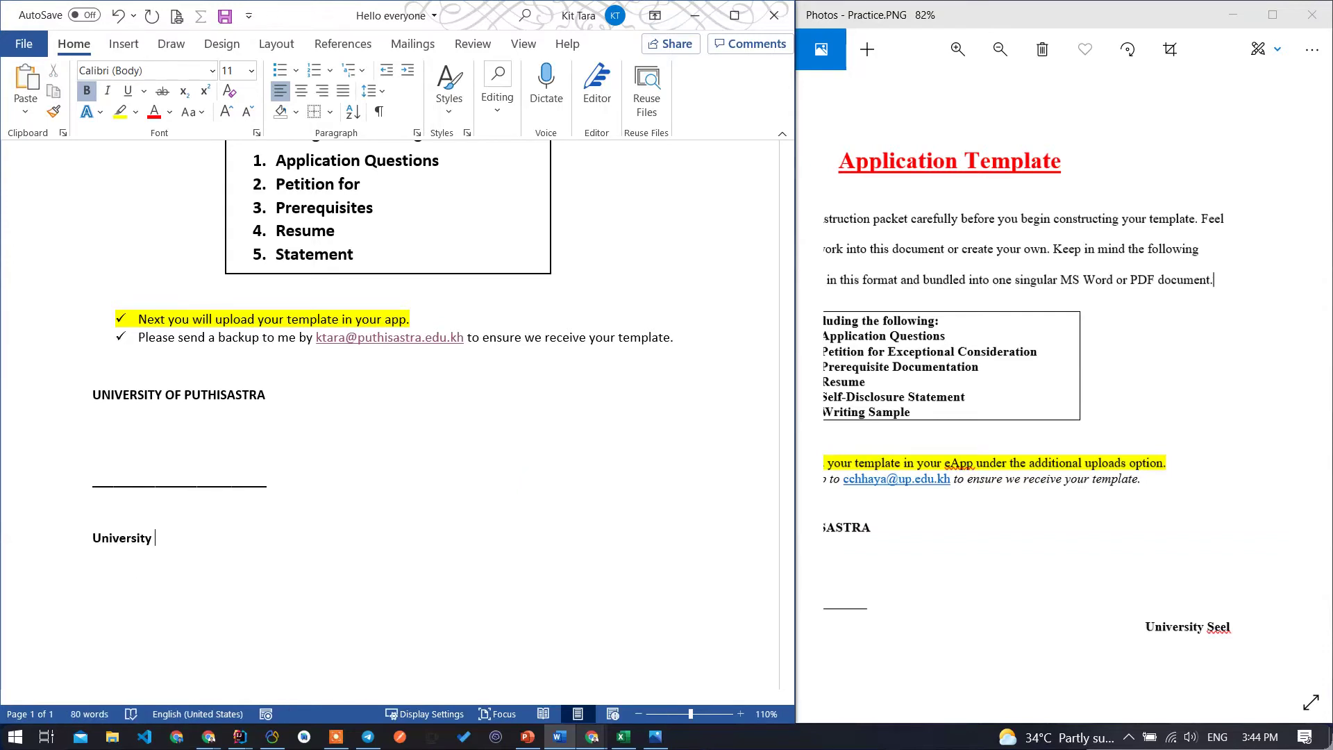
type("of ")
type("Puthis")
type("astra")
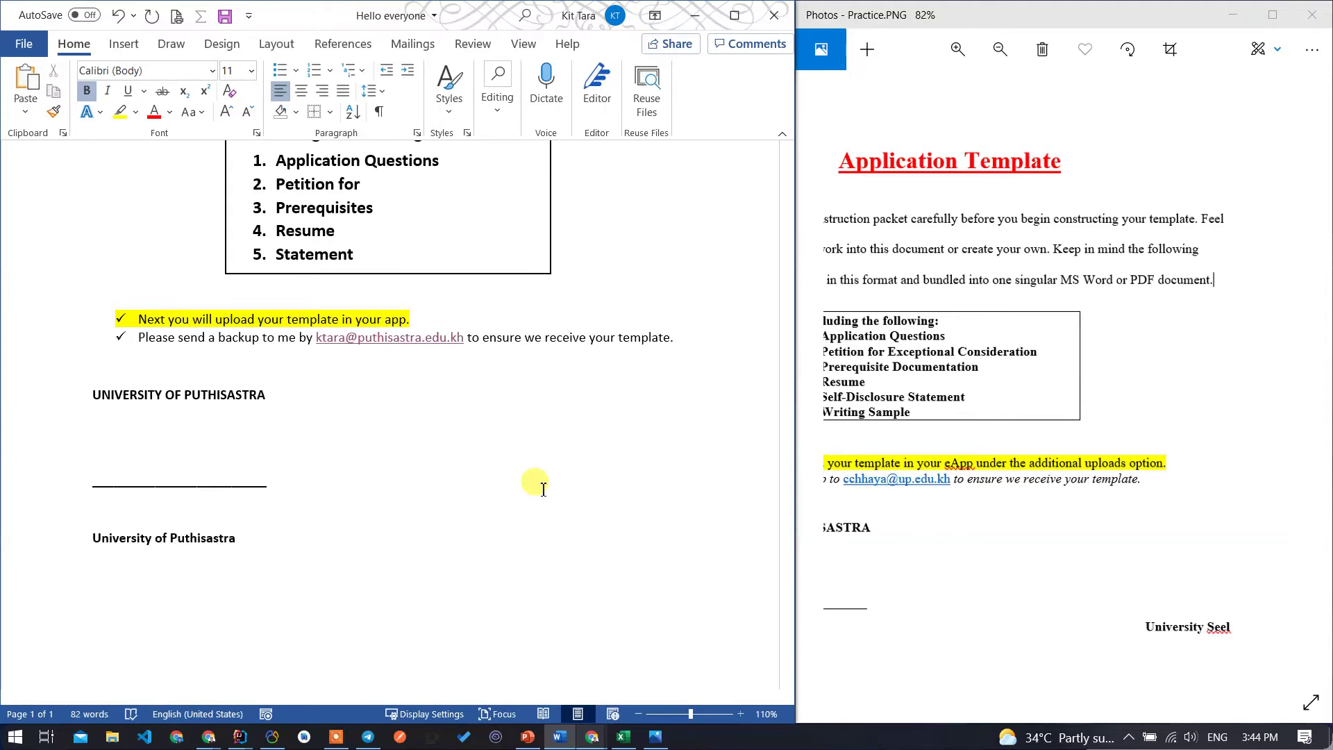
left_click(56, 540)
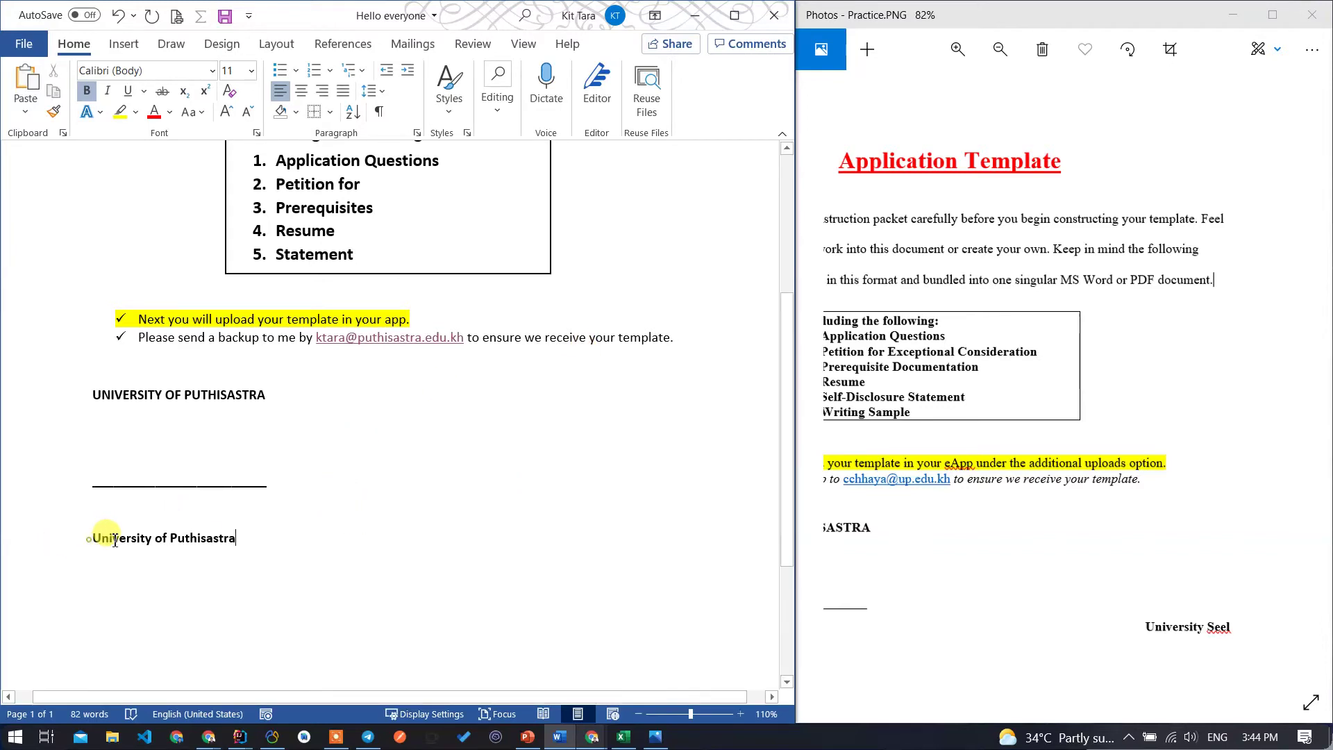
Step: Right-align the 'University of Puthisastra' line
left_click(85, 540)
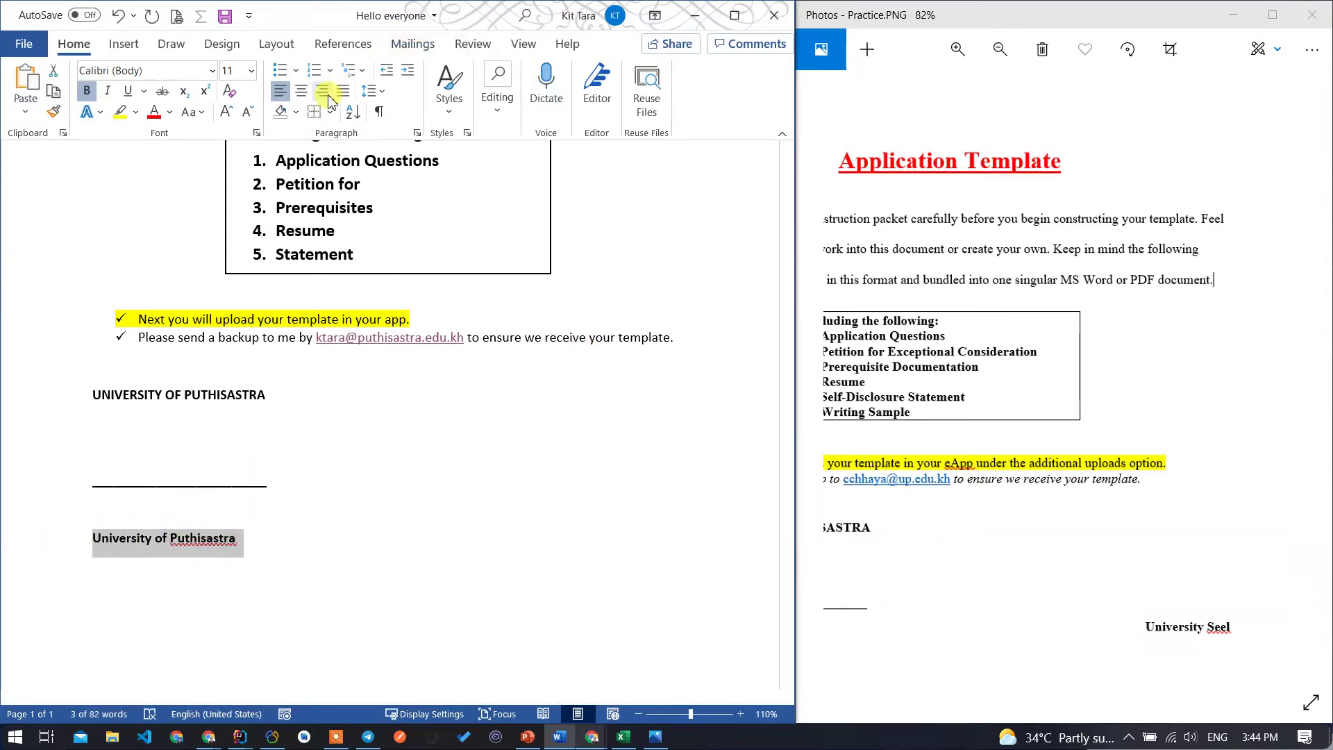
left_click(322, 91)
left_click(643, 547)
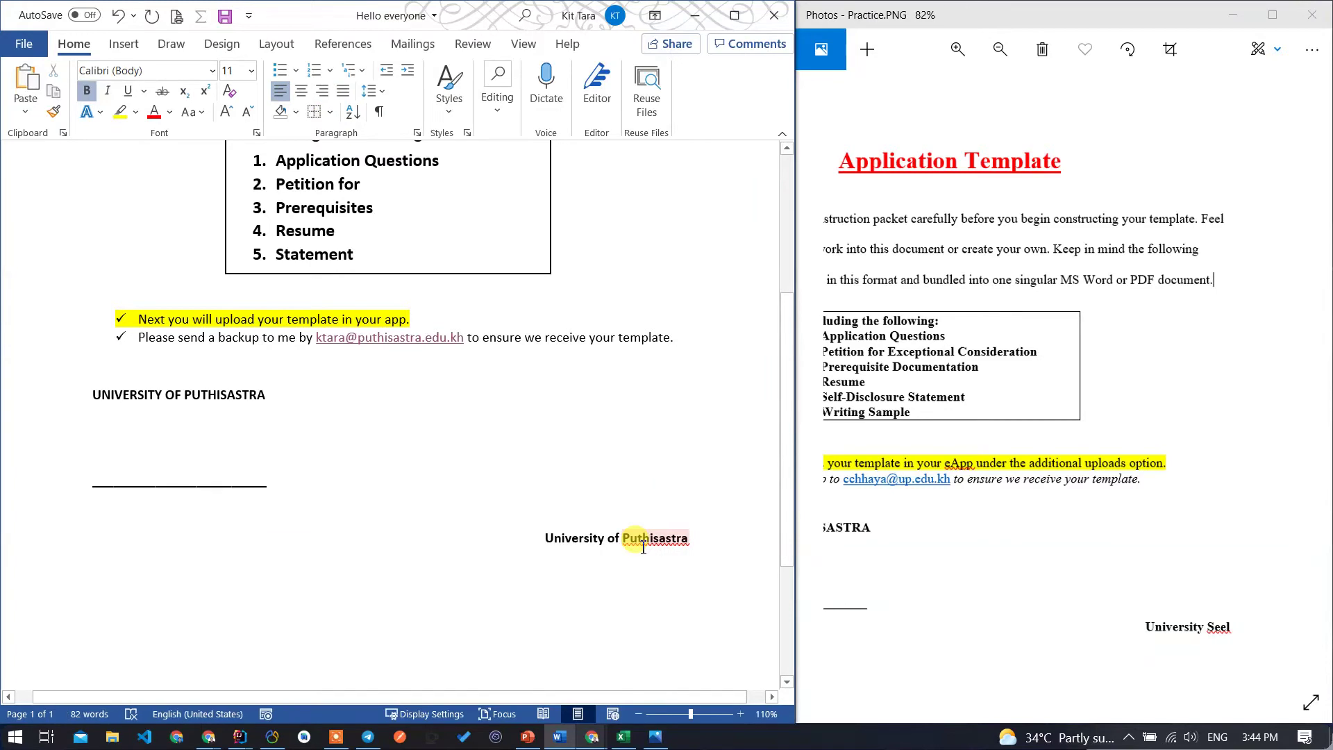
right_click(643, 547)
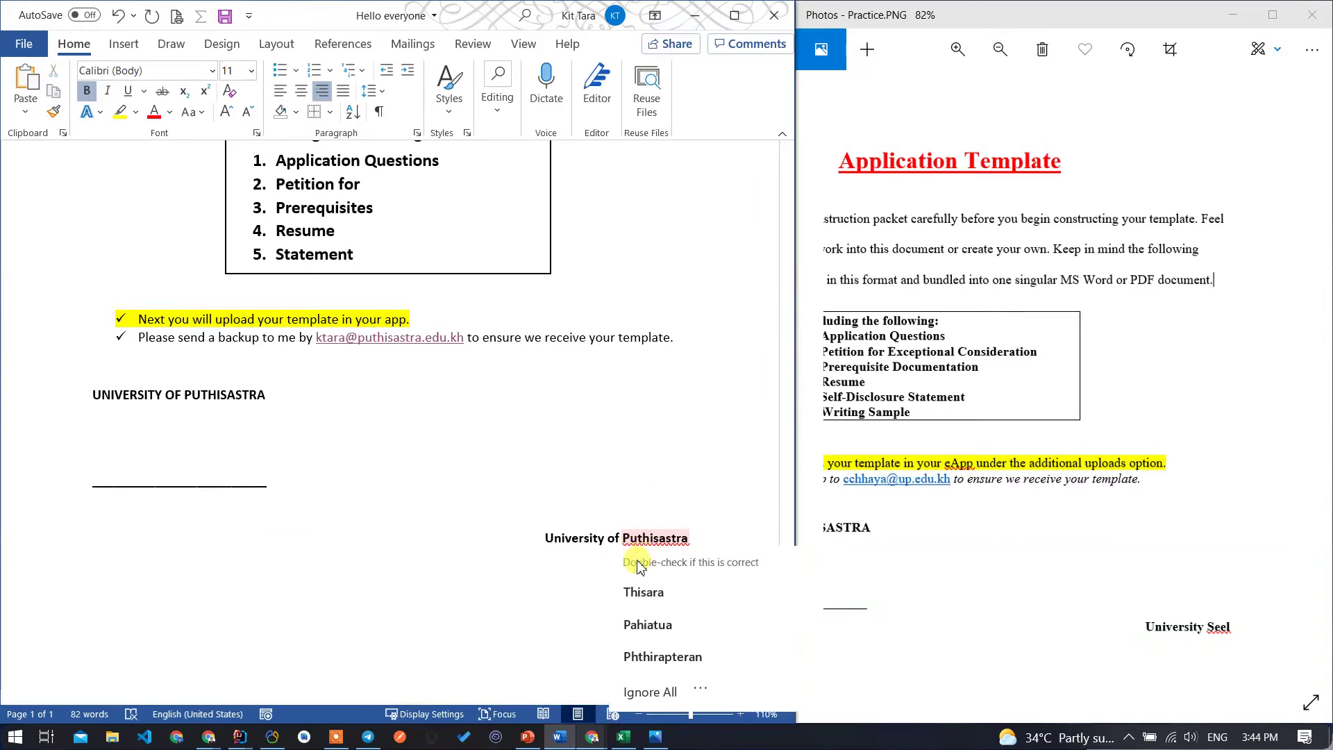
left_click(491, 535)
Step: Save the document and compare it with the reference picture
left_click(523, 401)
key("ctrl+s")
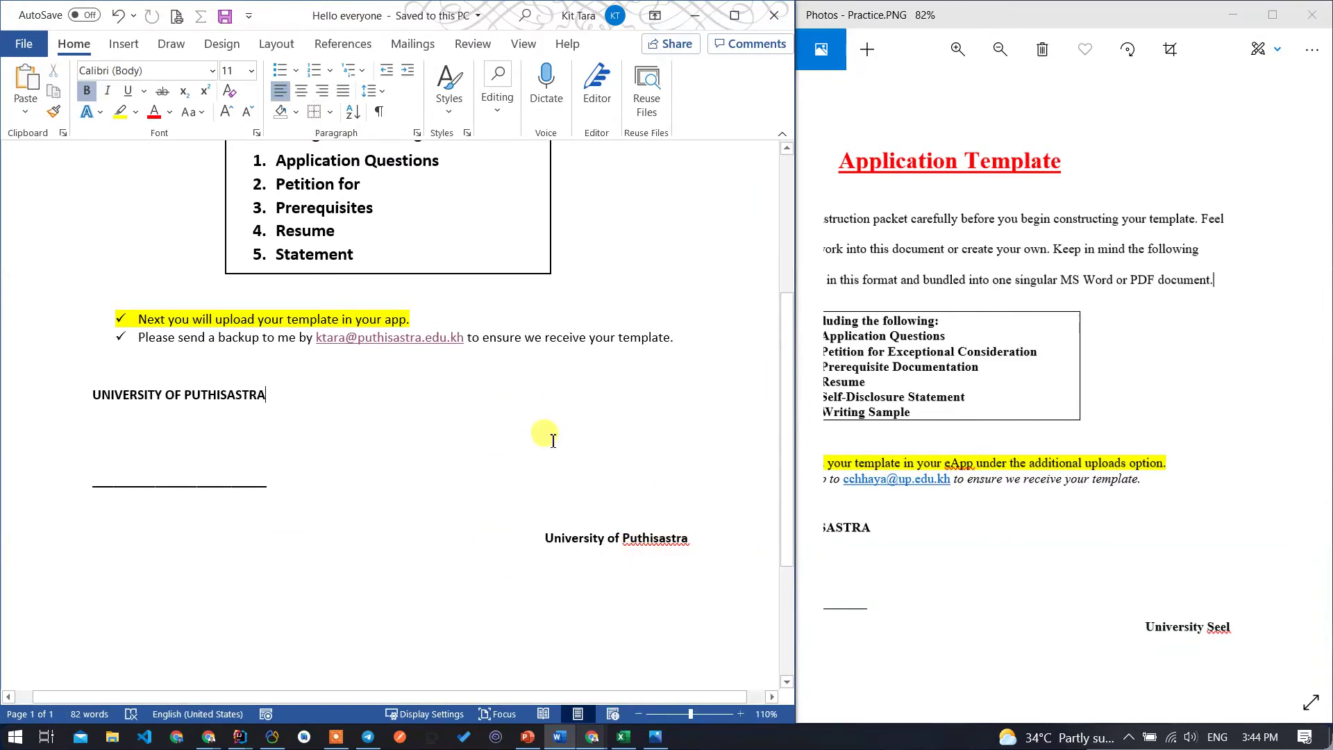
scroll(545, 434, "up", 2)
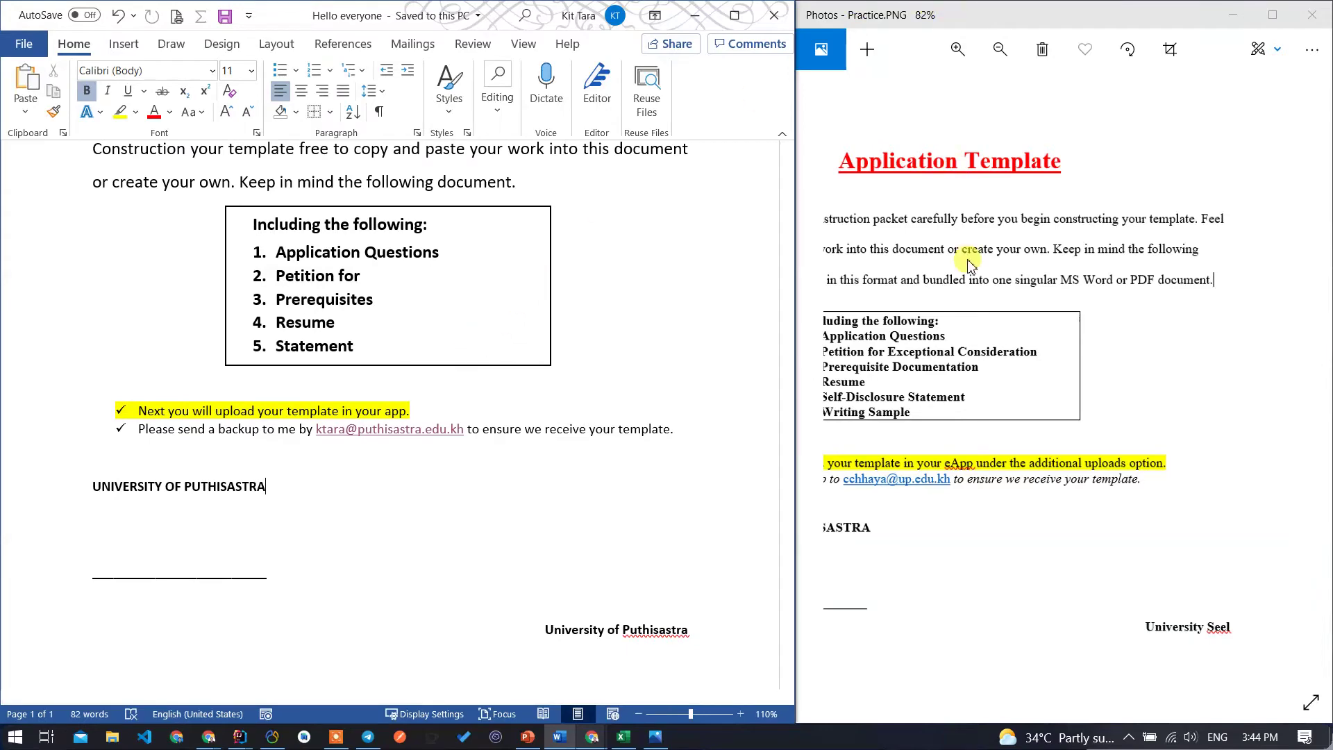
left_click(926, 279)
scroll(926, 279, "down", 2)
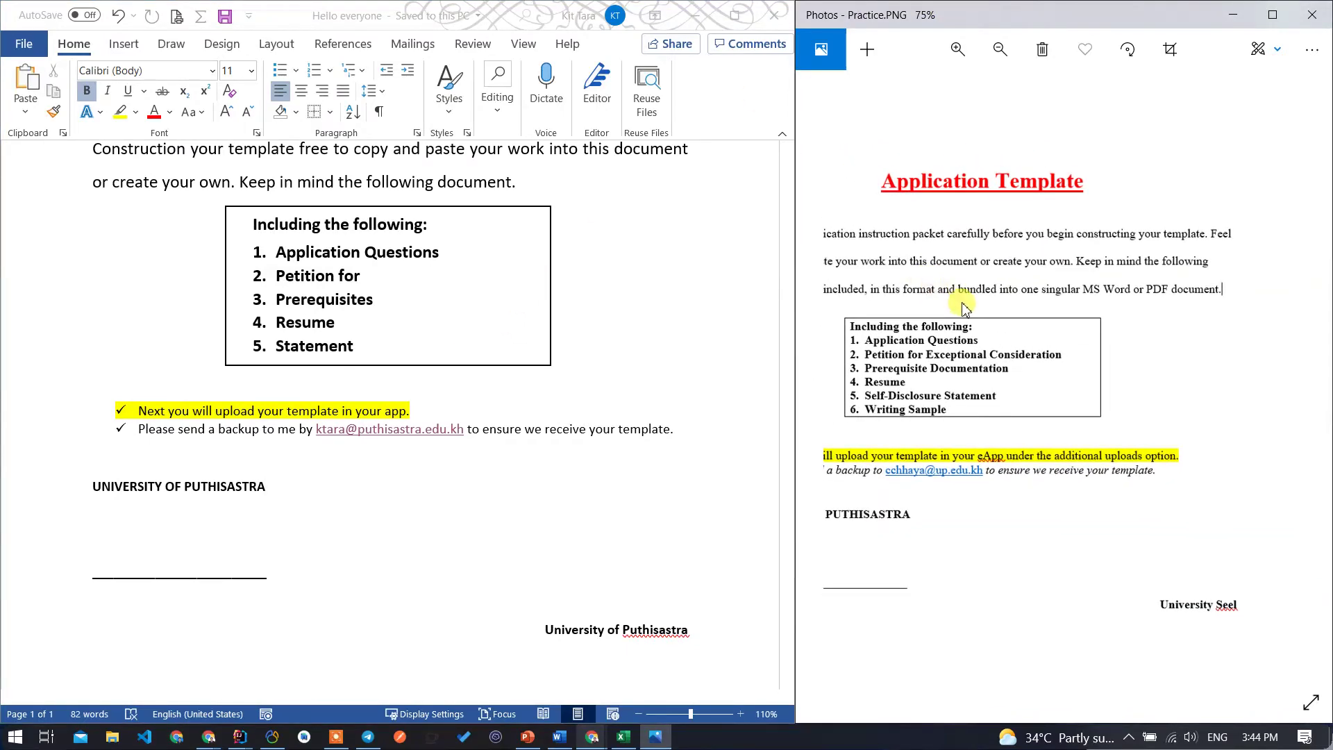
scroll(966, 306, "down", 2)
scroll(1052, 295, "down", 1)
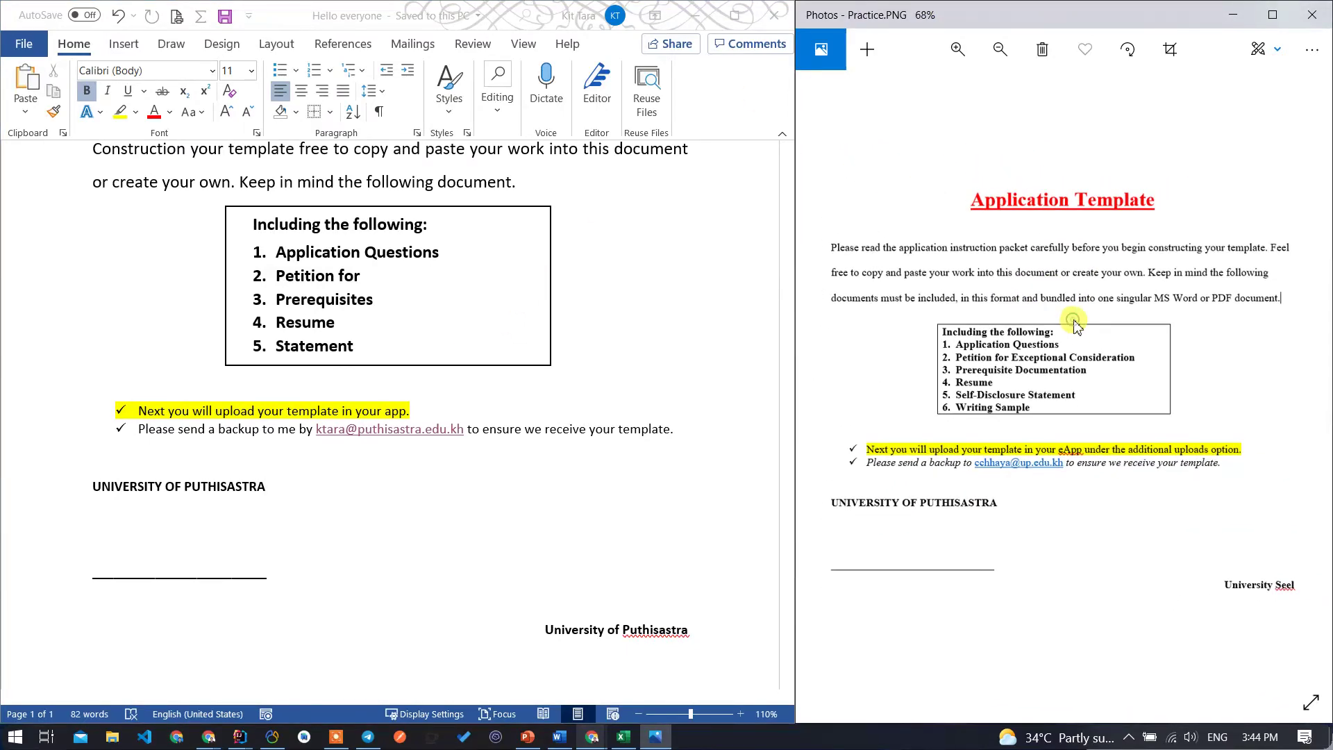
scroll(1073, 321, "down", 1)
left_click(639, 338)
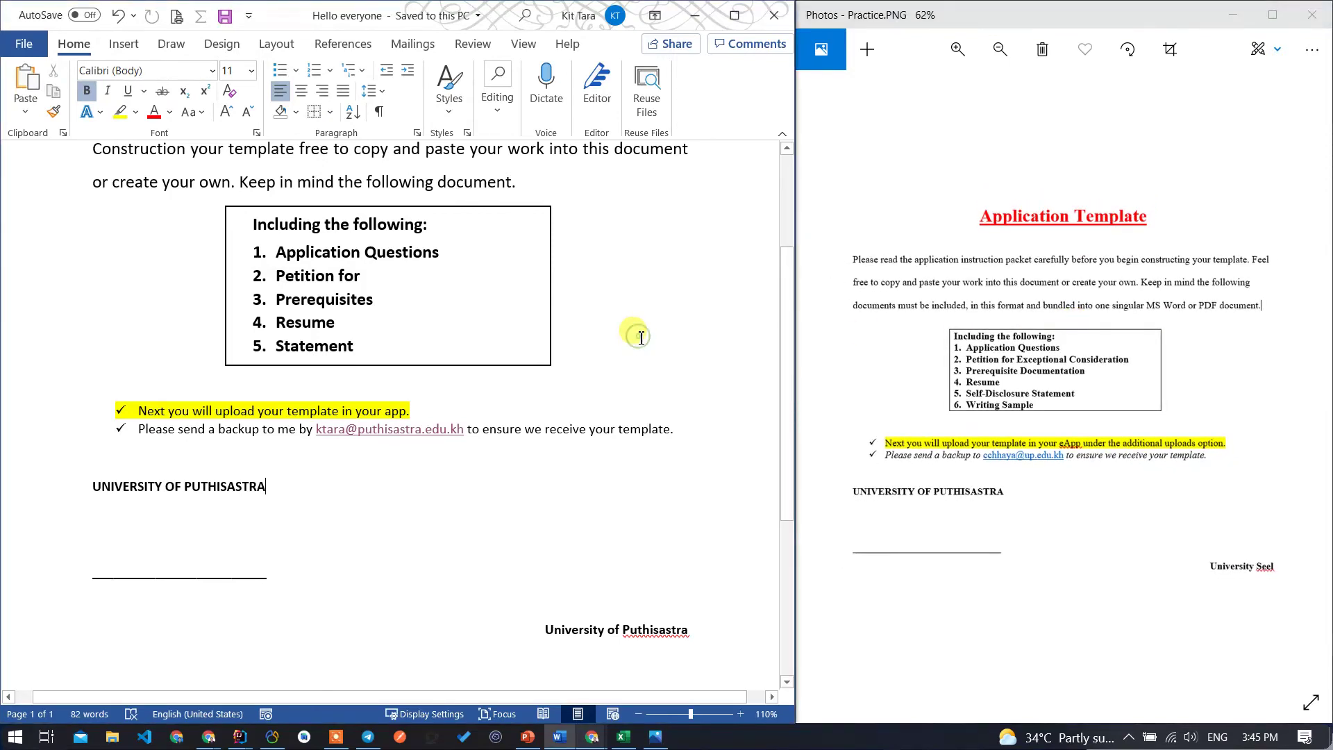
scroll(639, 338, "down", 1, "ctrl")
left_click(639, 337)
scroll(639, 338, "up", 1)
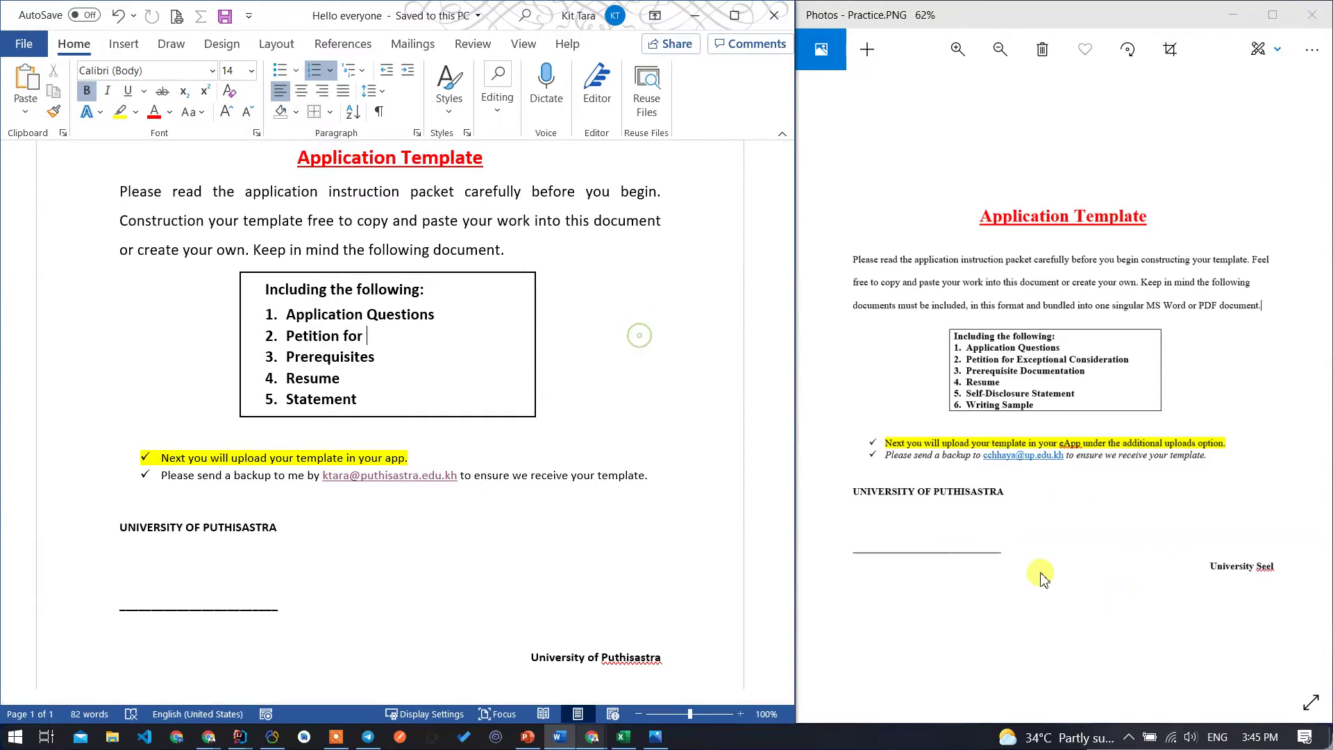
Step: Select the outlined rectangle around the numbered list and remove it
left_click(642, 467)
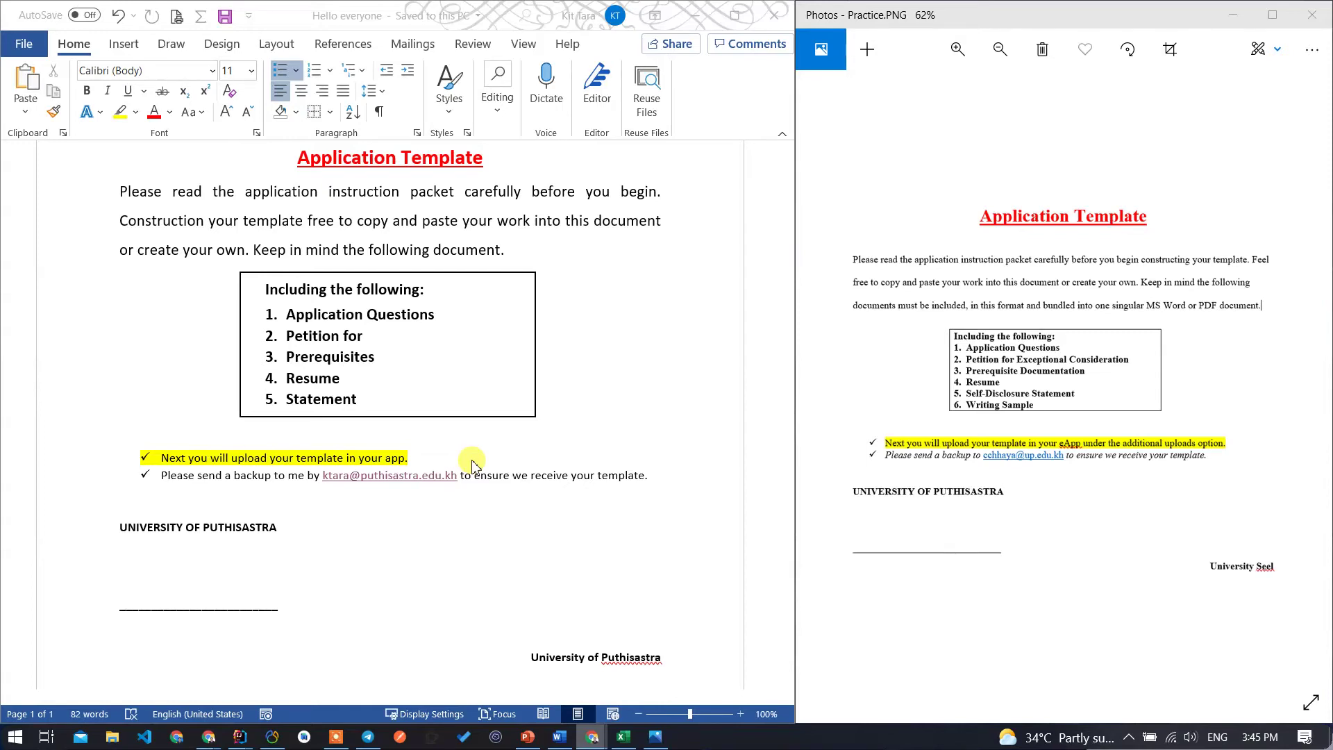
key("XF86AudioRaiseVolume")
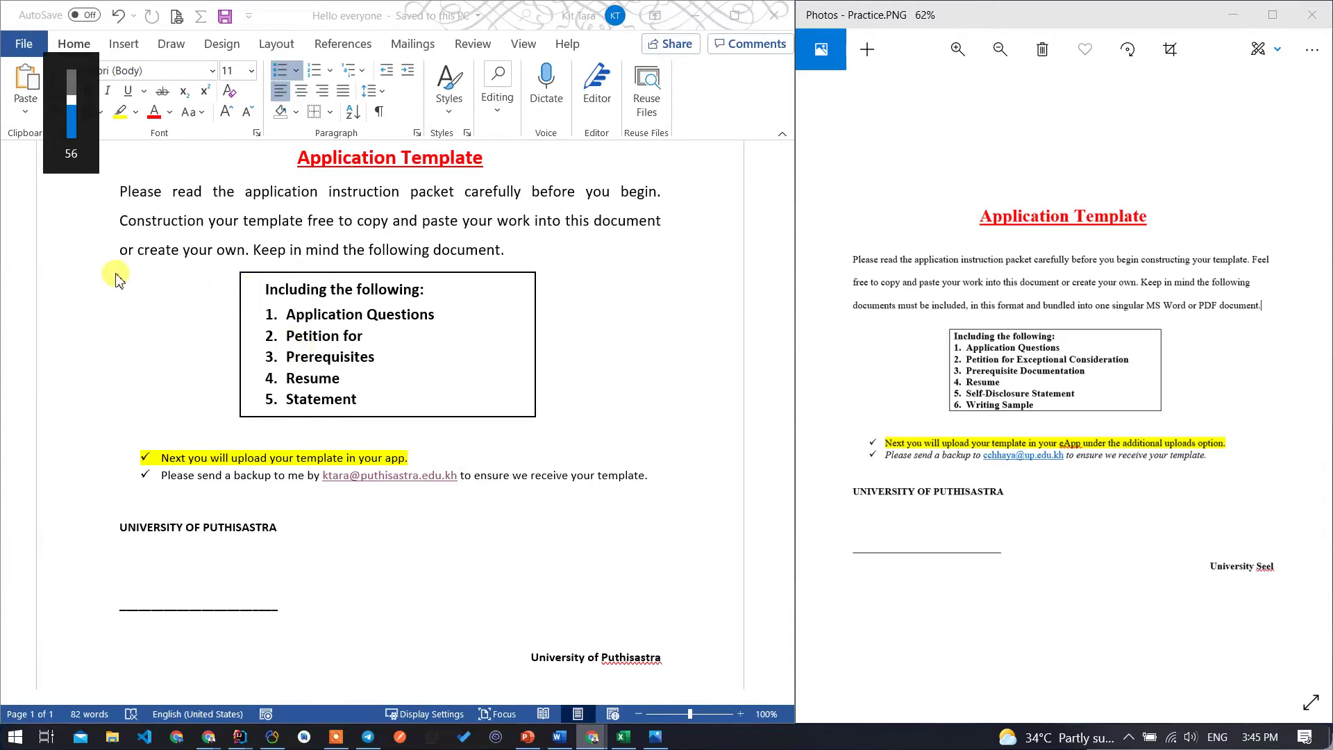
left_click(353, 275)
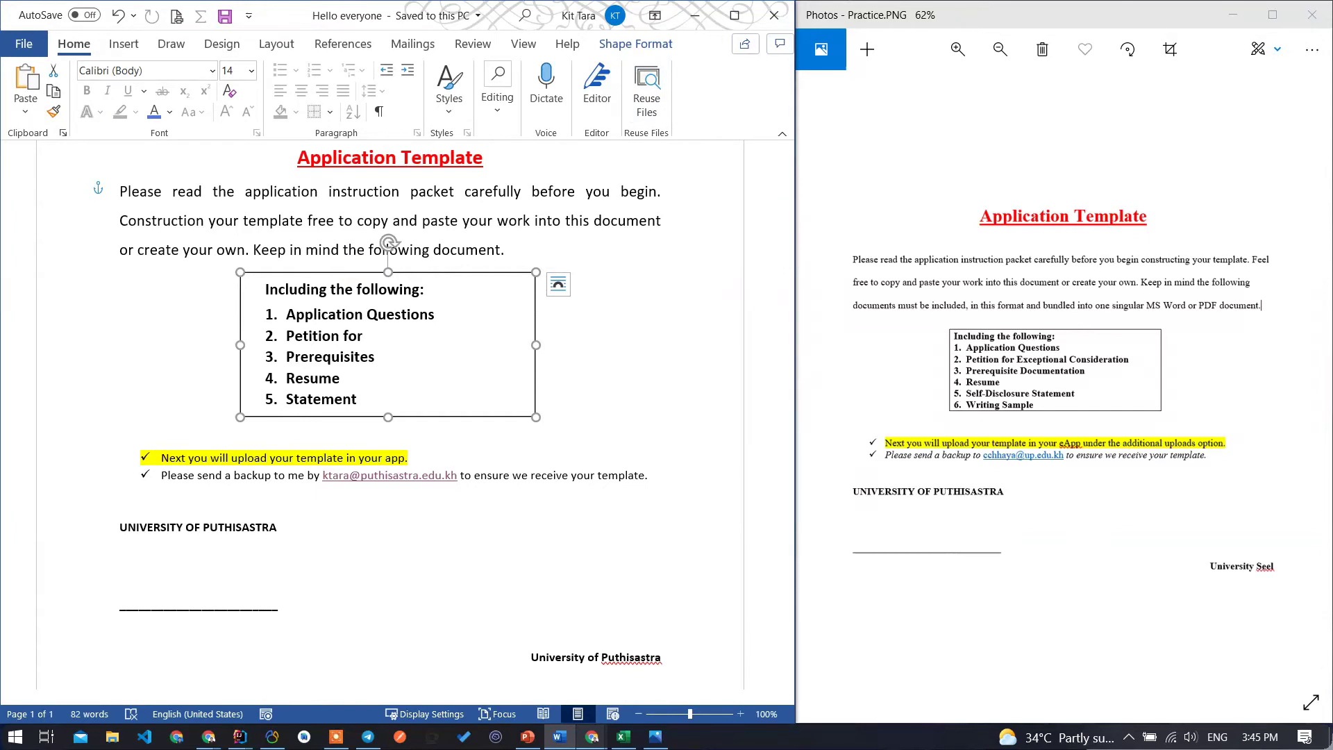
key("Escape")
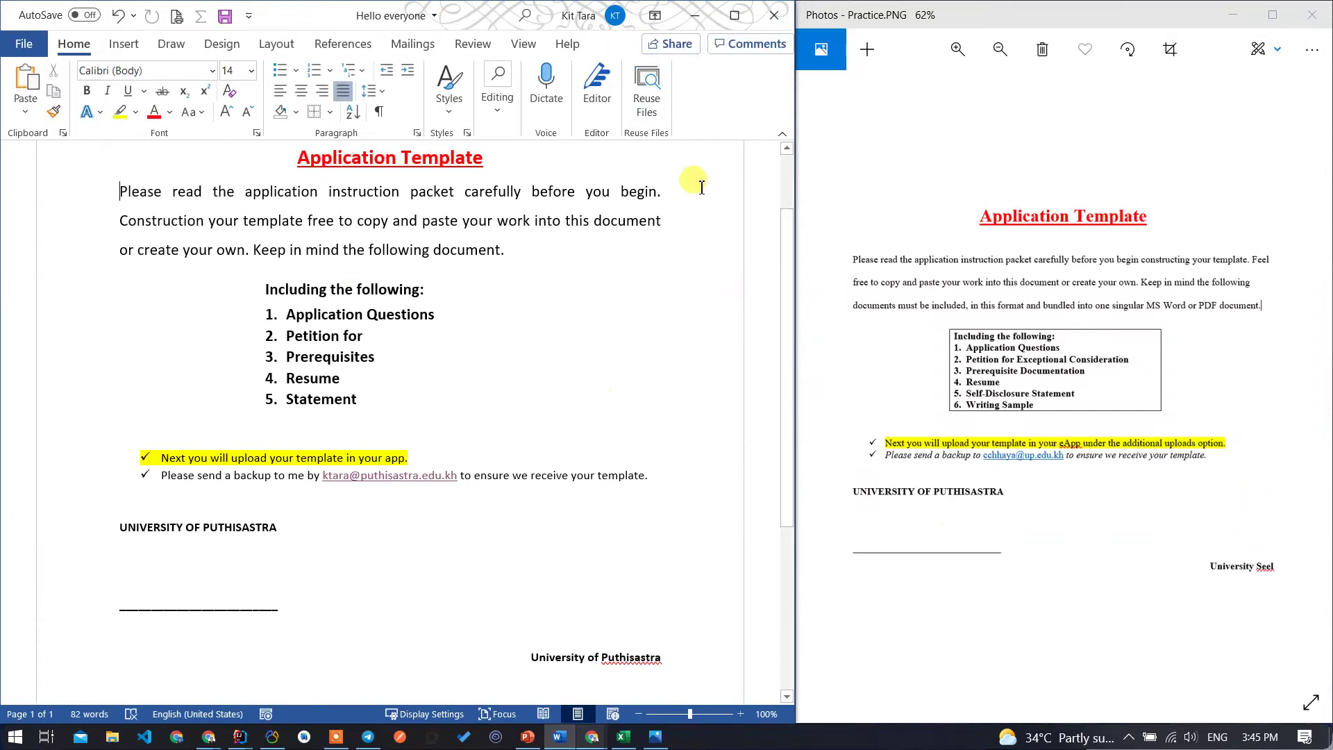
left_click_drag(361, 410, 256, 299)
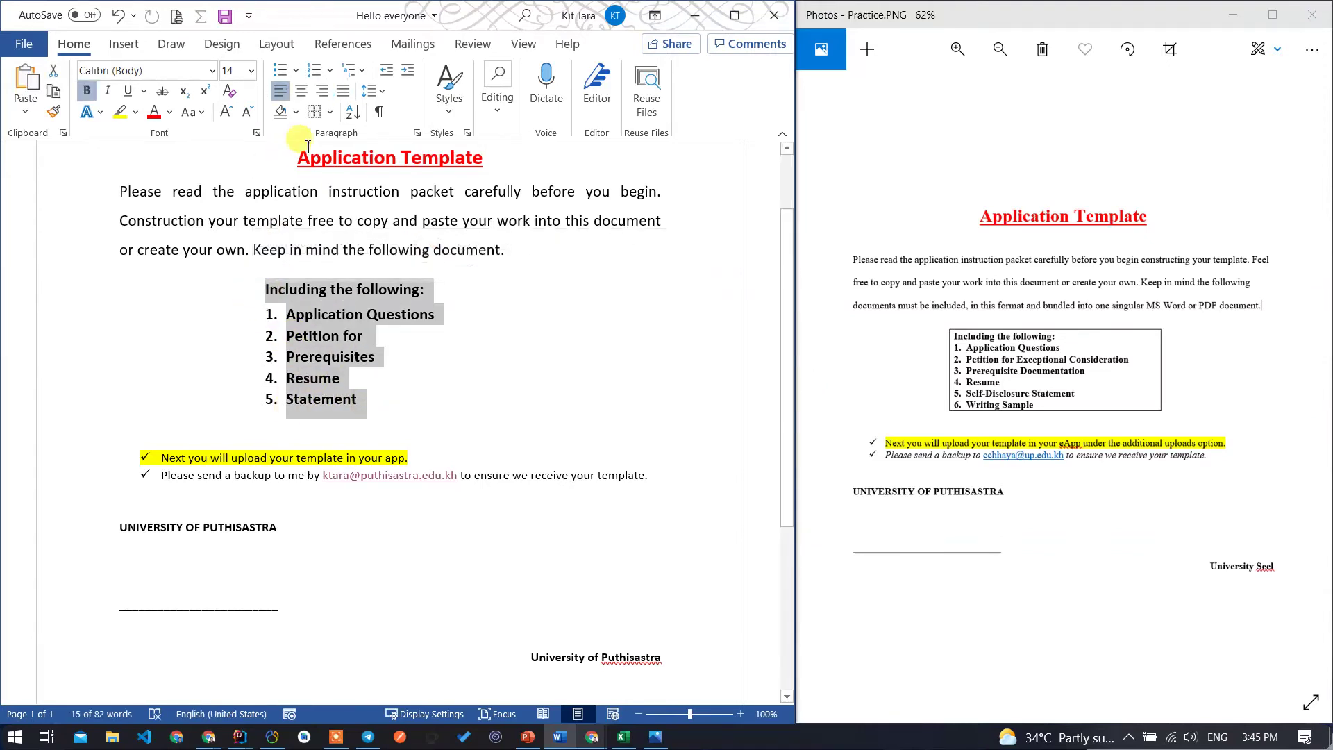
left_click(330, 115)
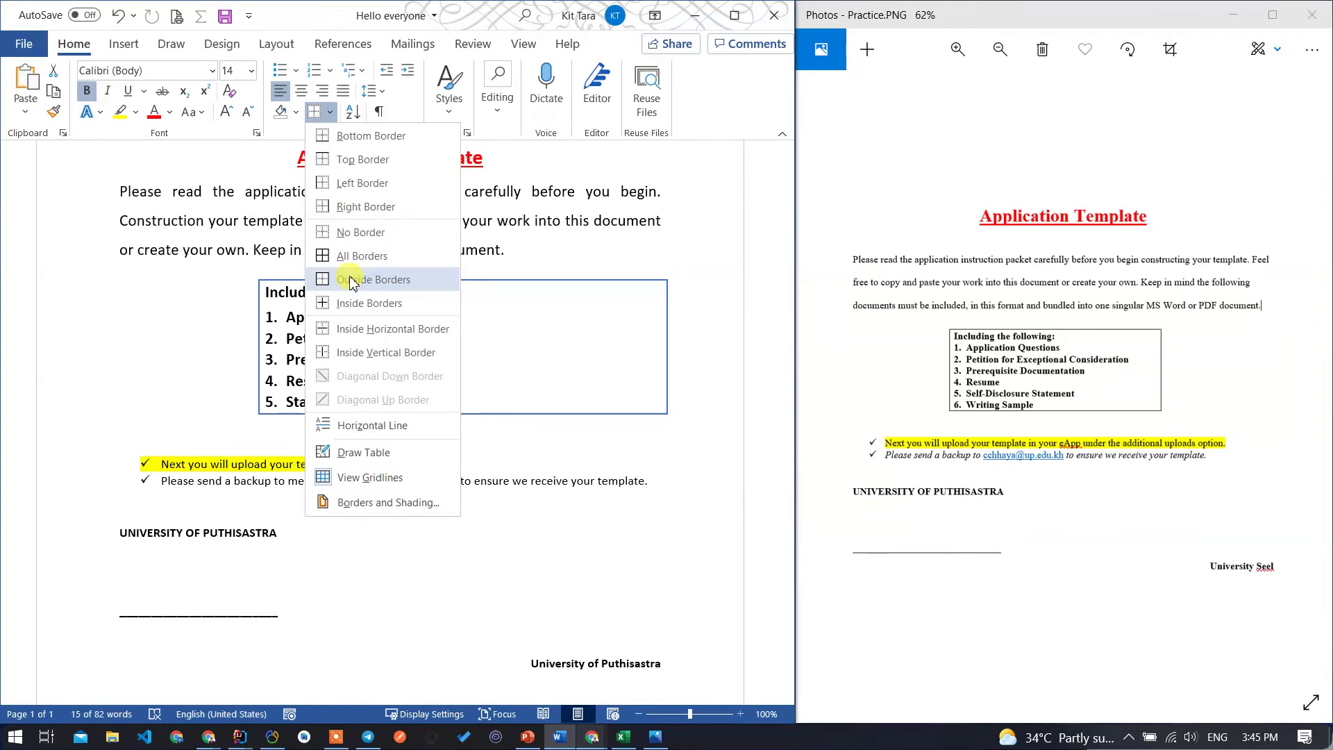
key("Escape")
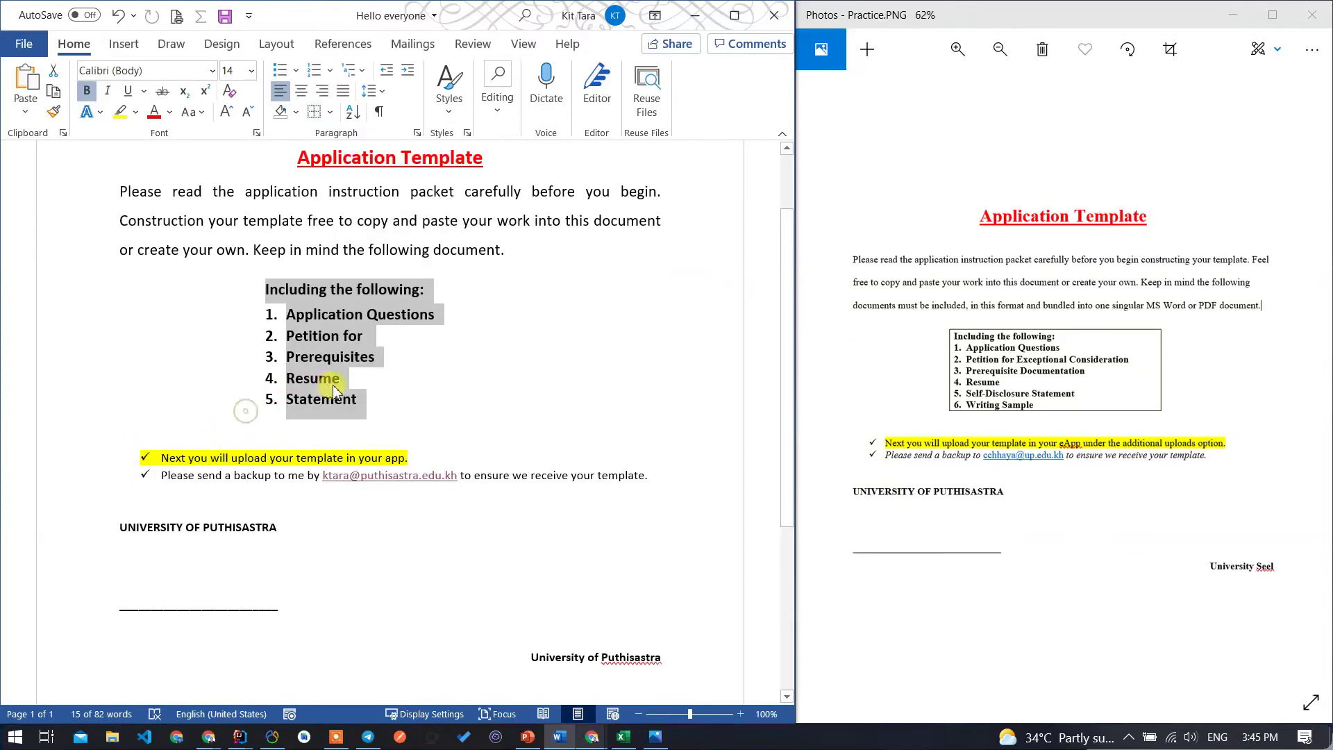
Step: Draw a new rectangle shape over the five-item numbered list
left_click(124, 50)
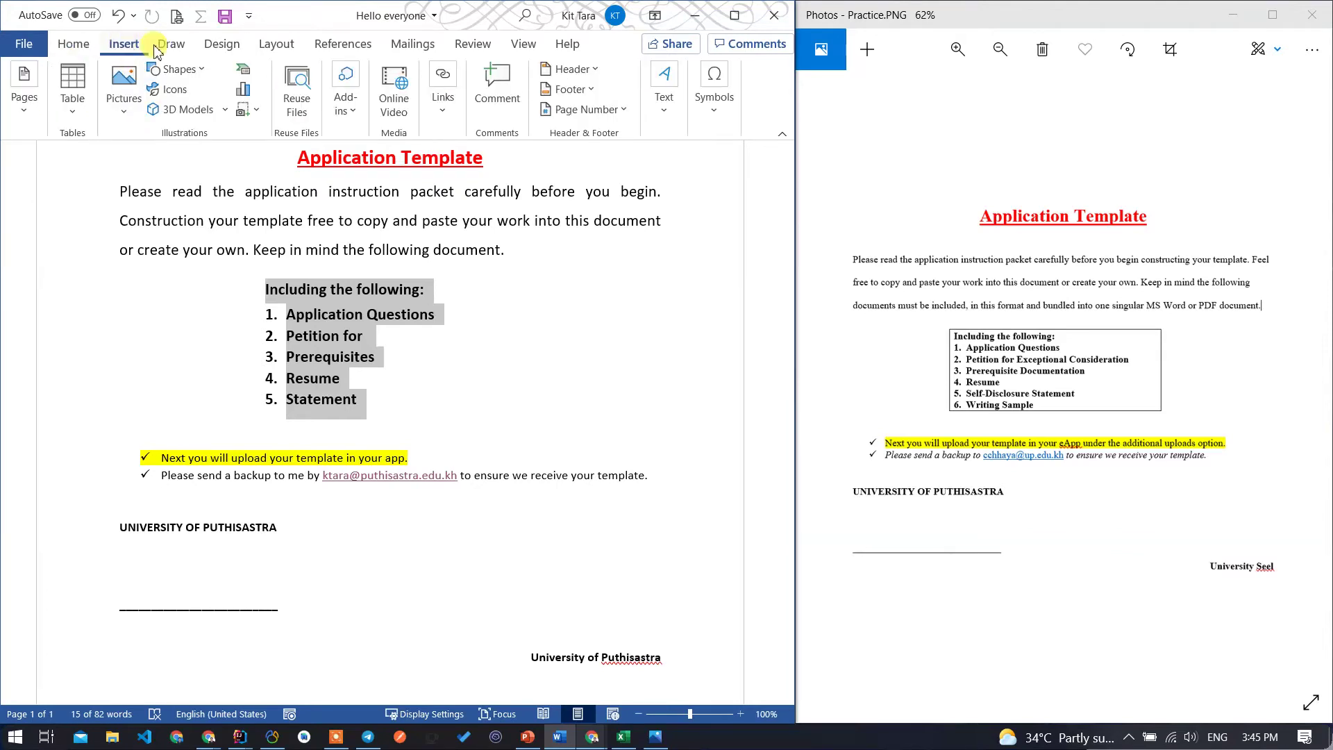
left_click(203, 70)
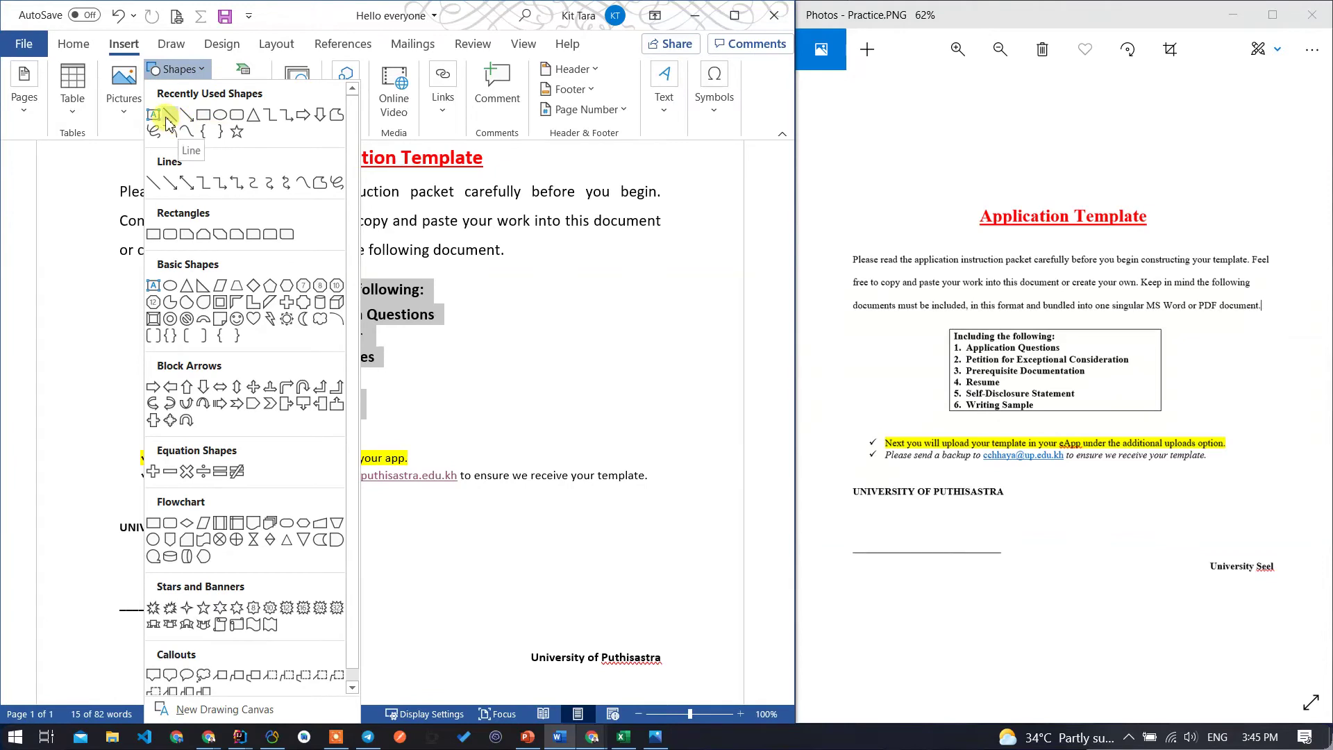
left_click(203, 115)
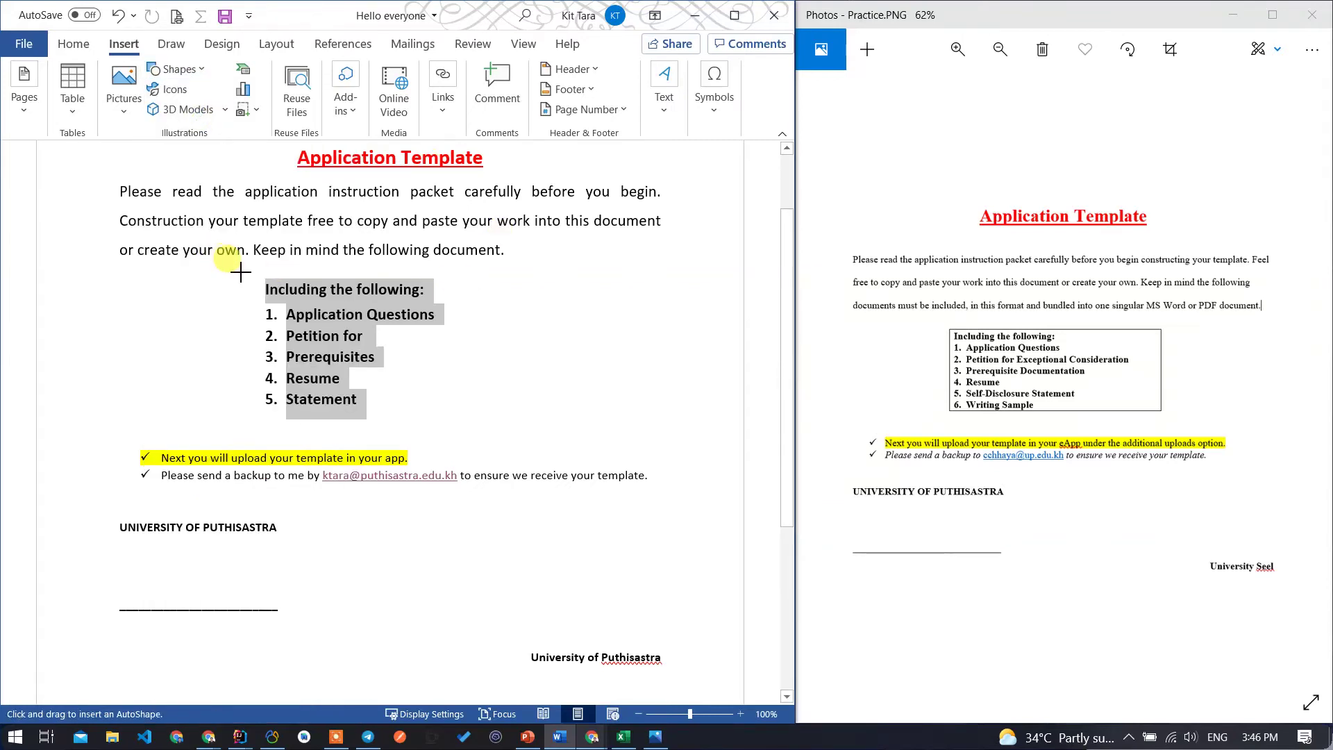
mouse_move(240, 272)
left_mouse_down()
mouse_move(512, 428)
mouse_move(536, 419)
left_mouse_up()
left_click_drag(536, 420, 537, 419)
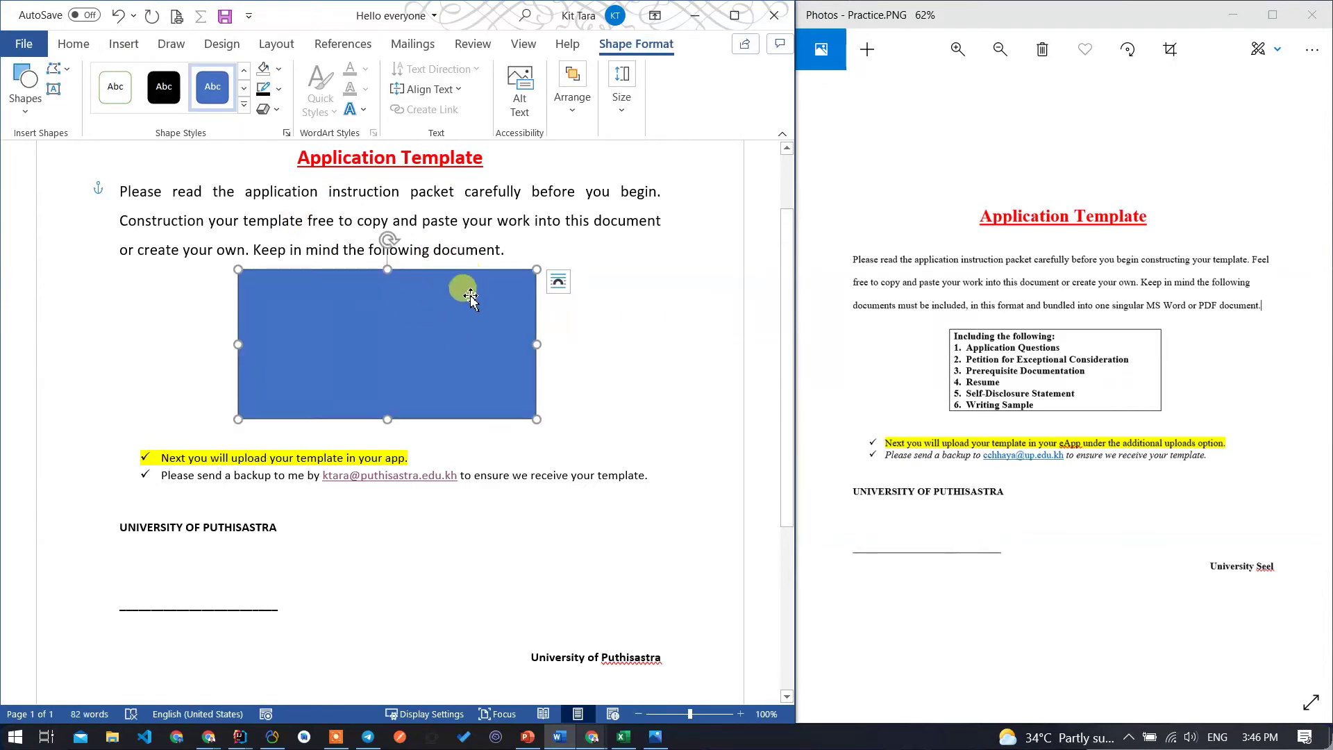
Step: Maximize Word and set the rectangle to No Fill so the list shows
left_click(734, 15)
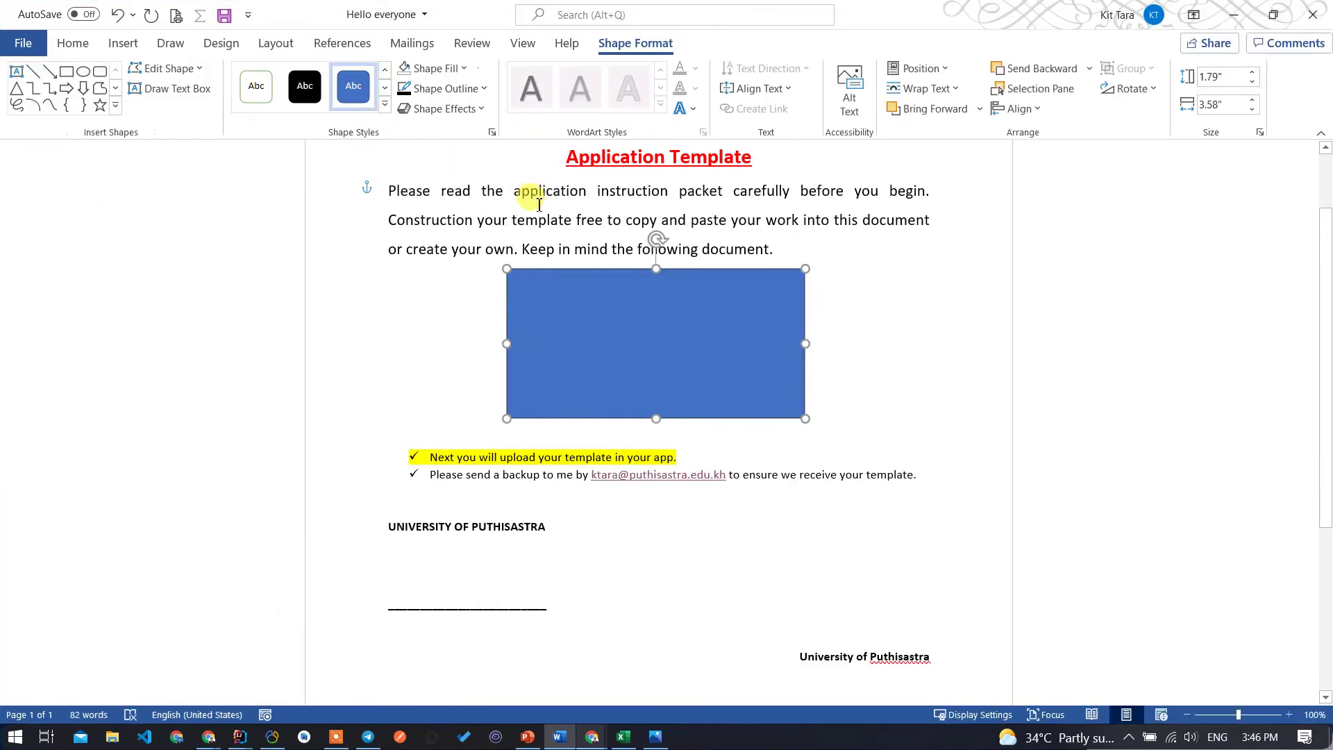
left_click(460, 69)
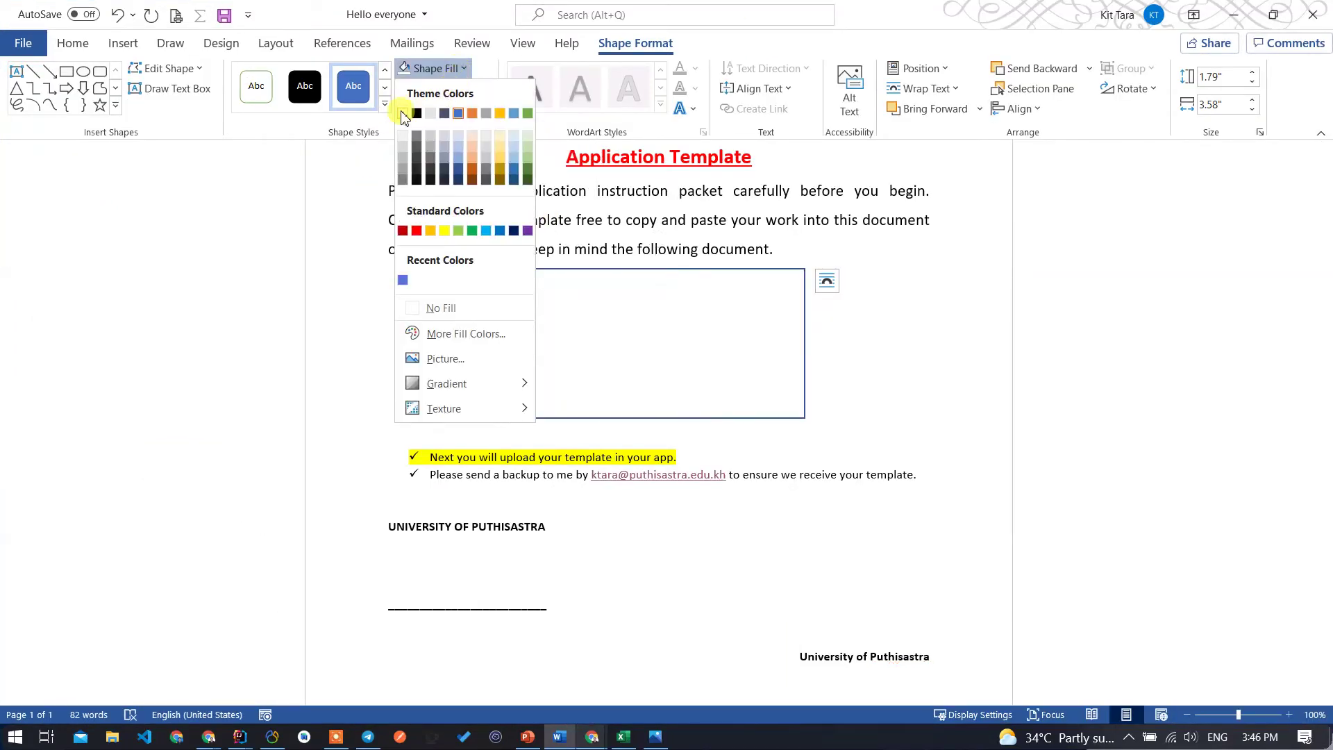
left_click(422, 313)
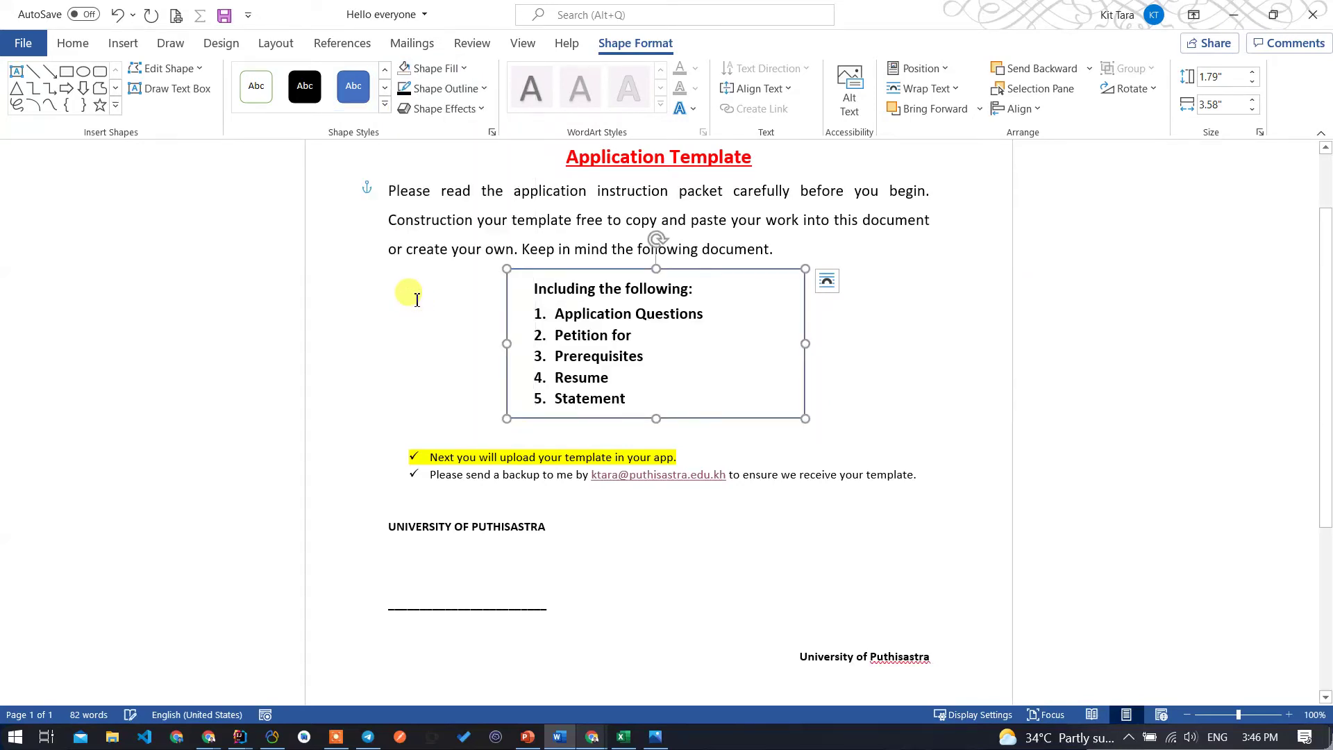
left_click(1095, 336)
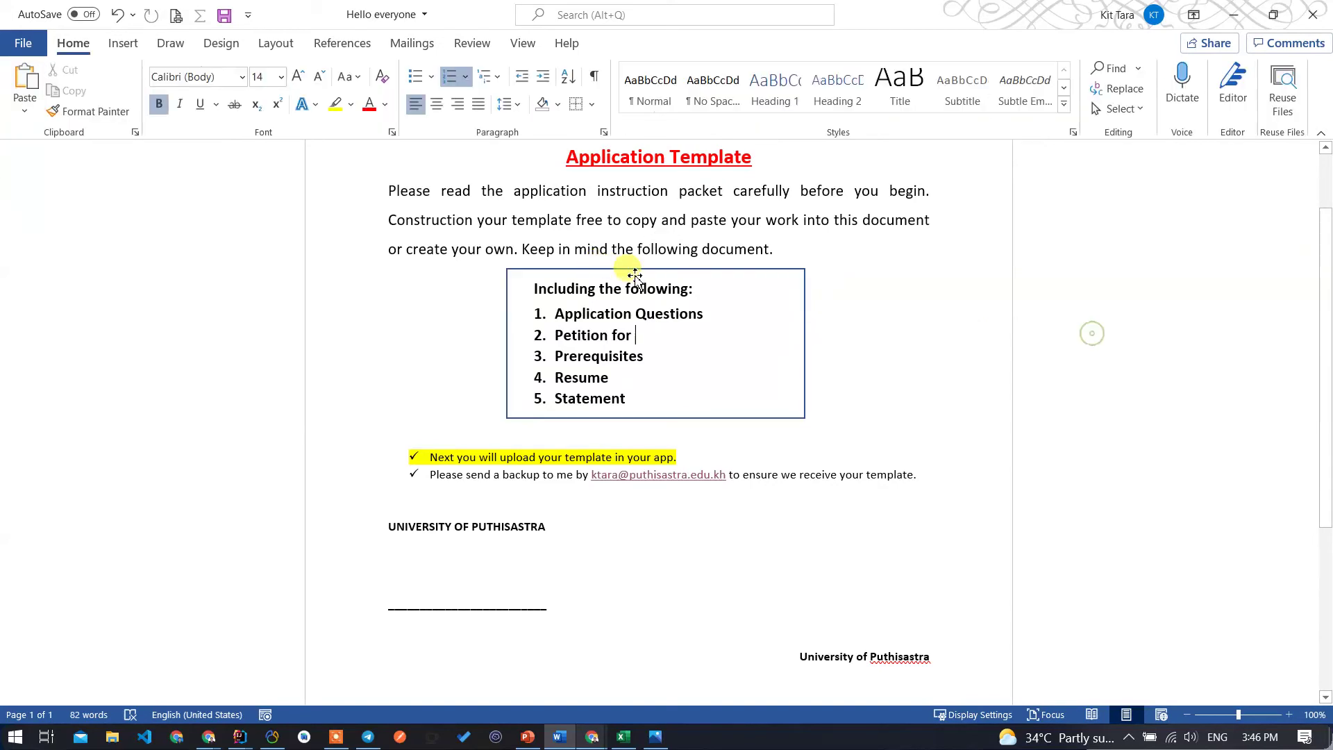
left_click(684, 274)
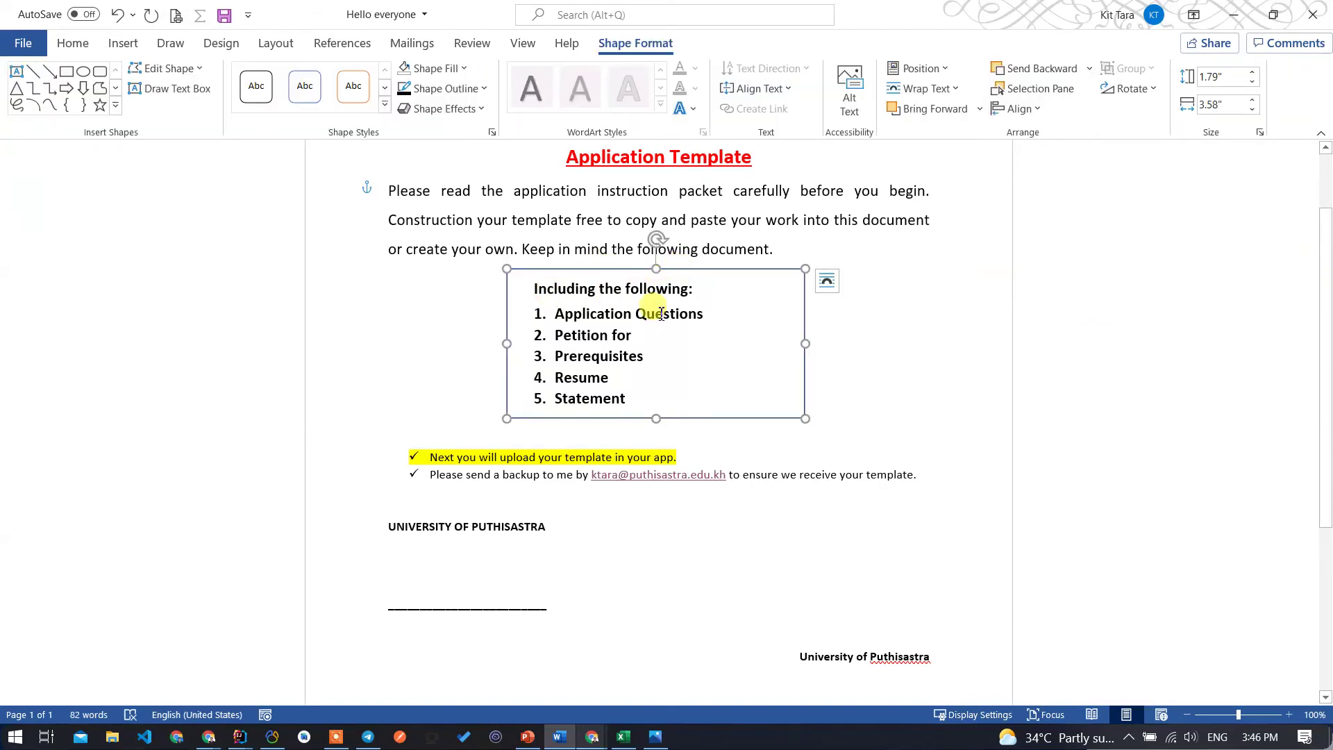
left_click(1056, 420)
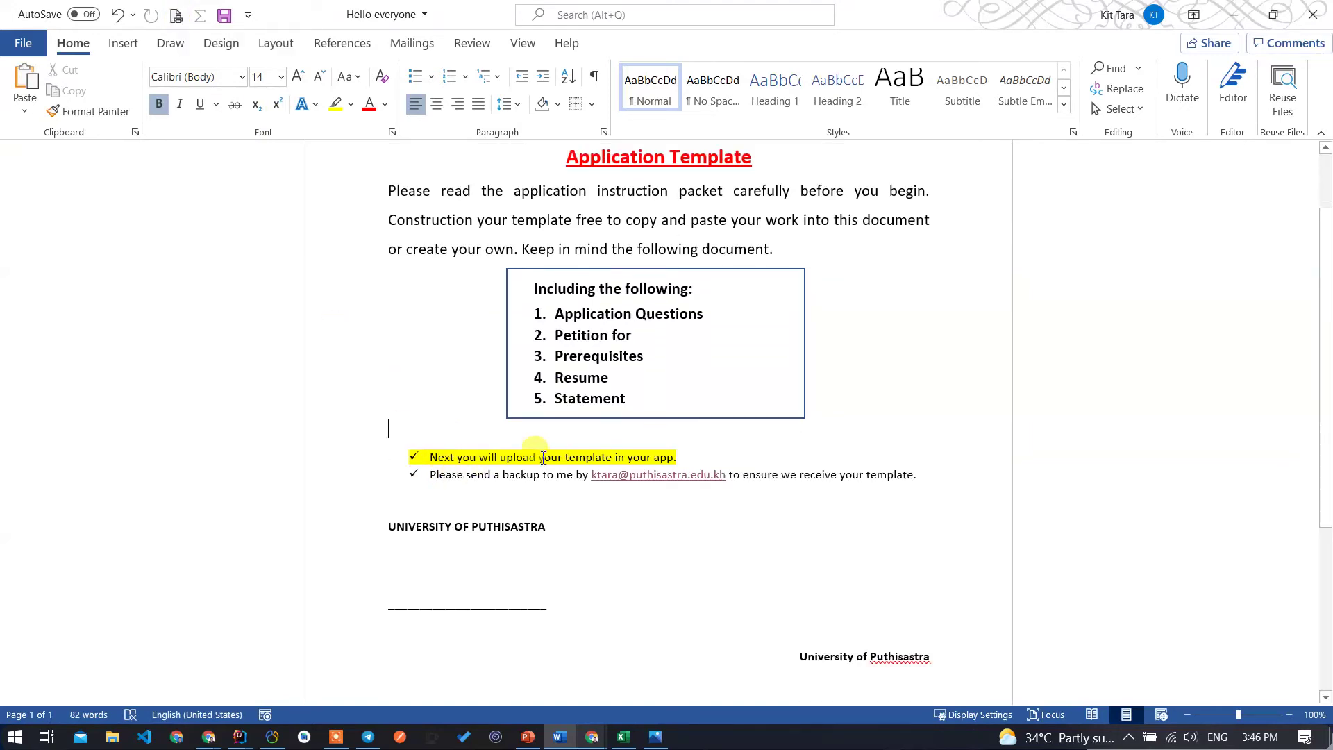
Step: Save the document, check its print preview with Ctrl+P, then review the Quick Access Toolbar commands
key("ctrl+s")
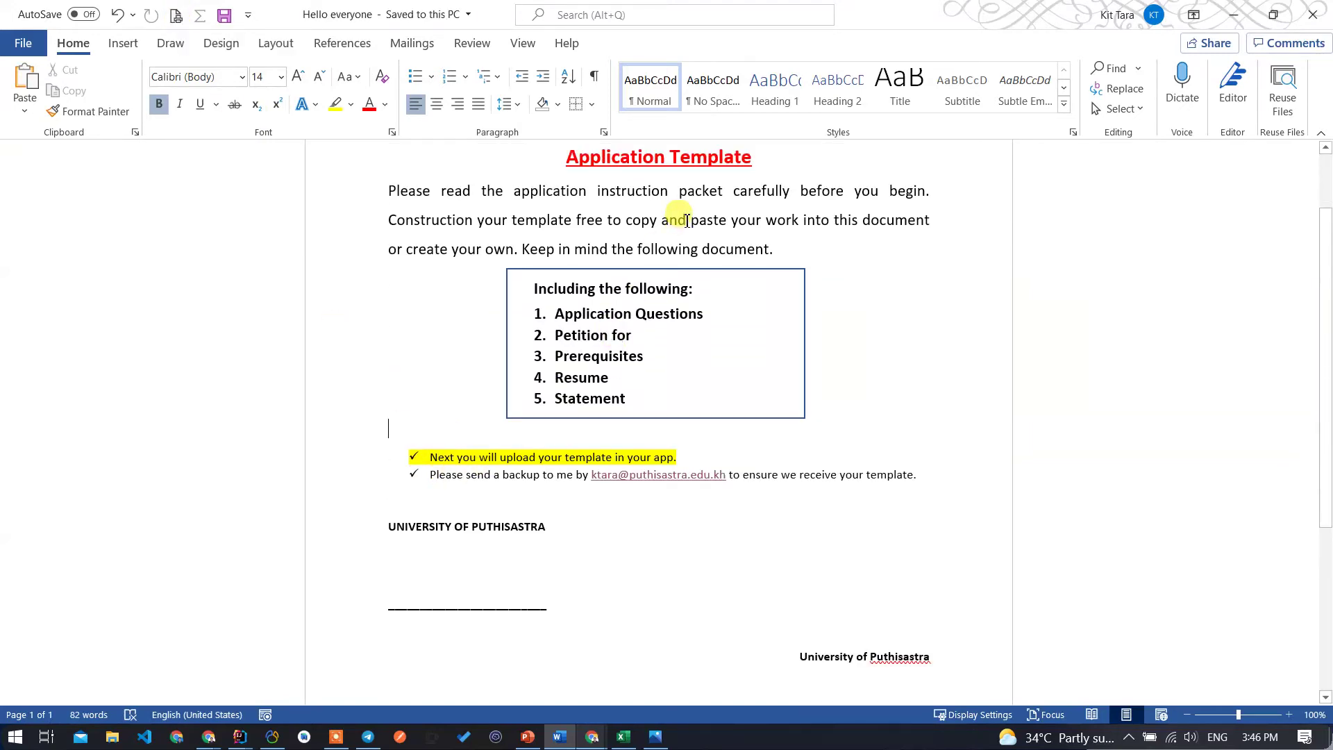
left_click(677, 220)
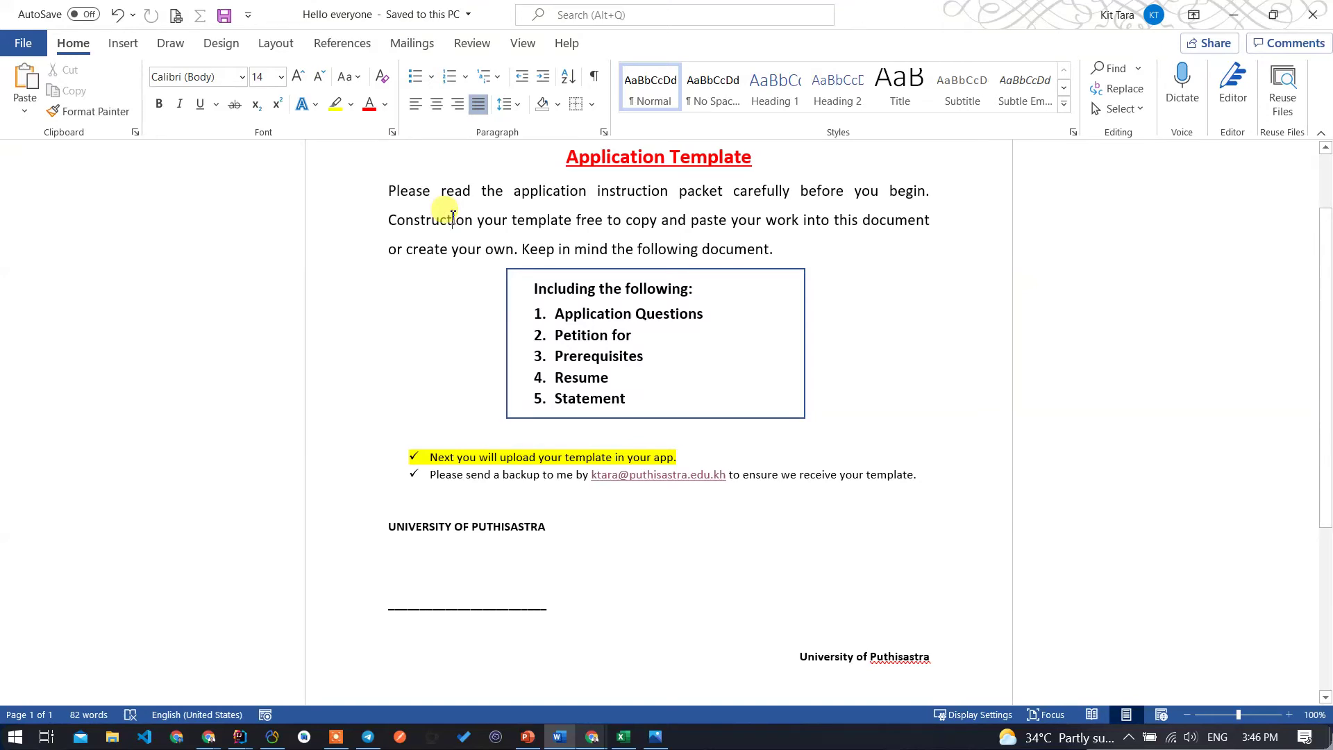
key("ctrl+p")
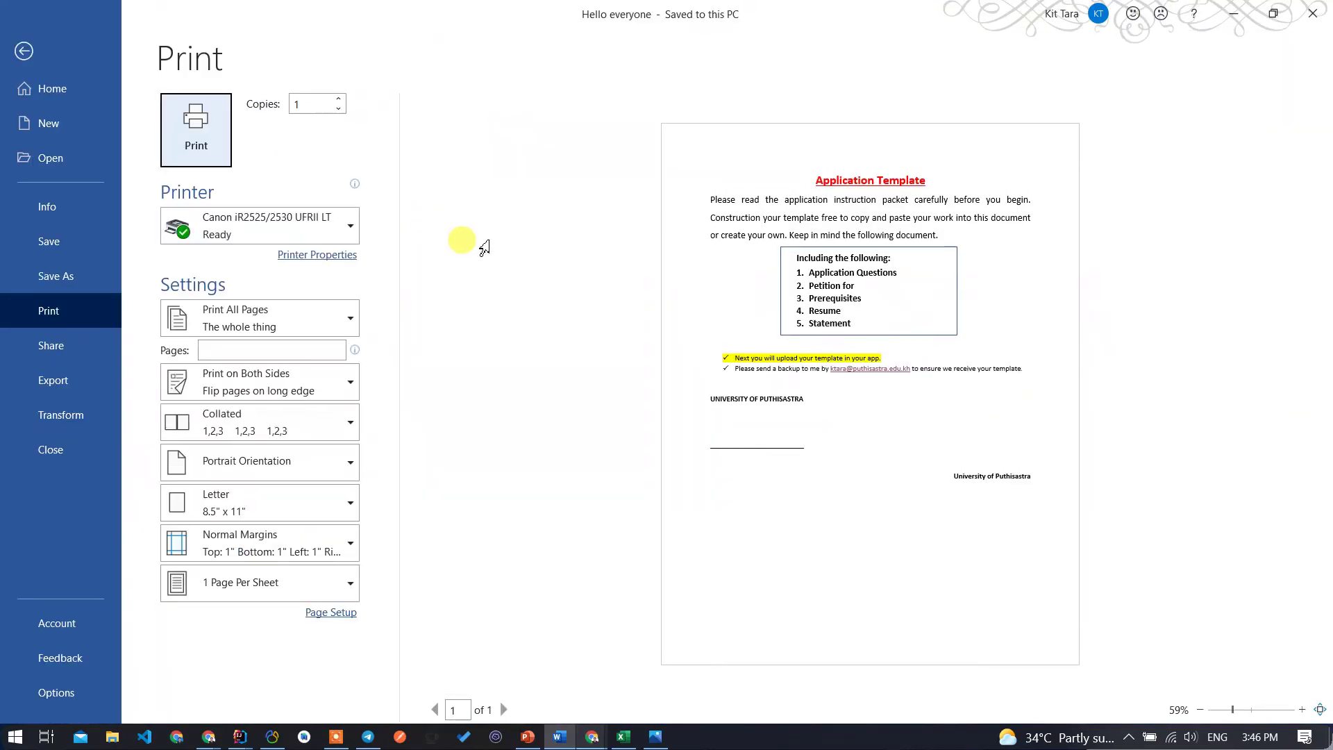
key("Escape")
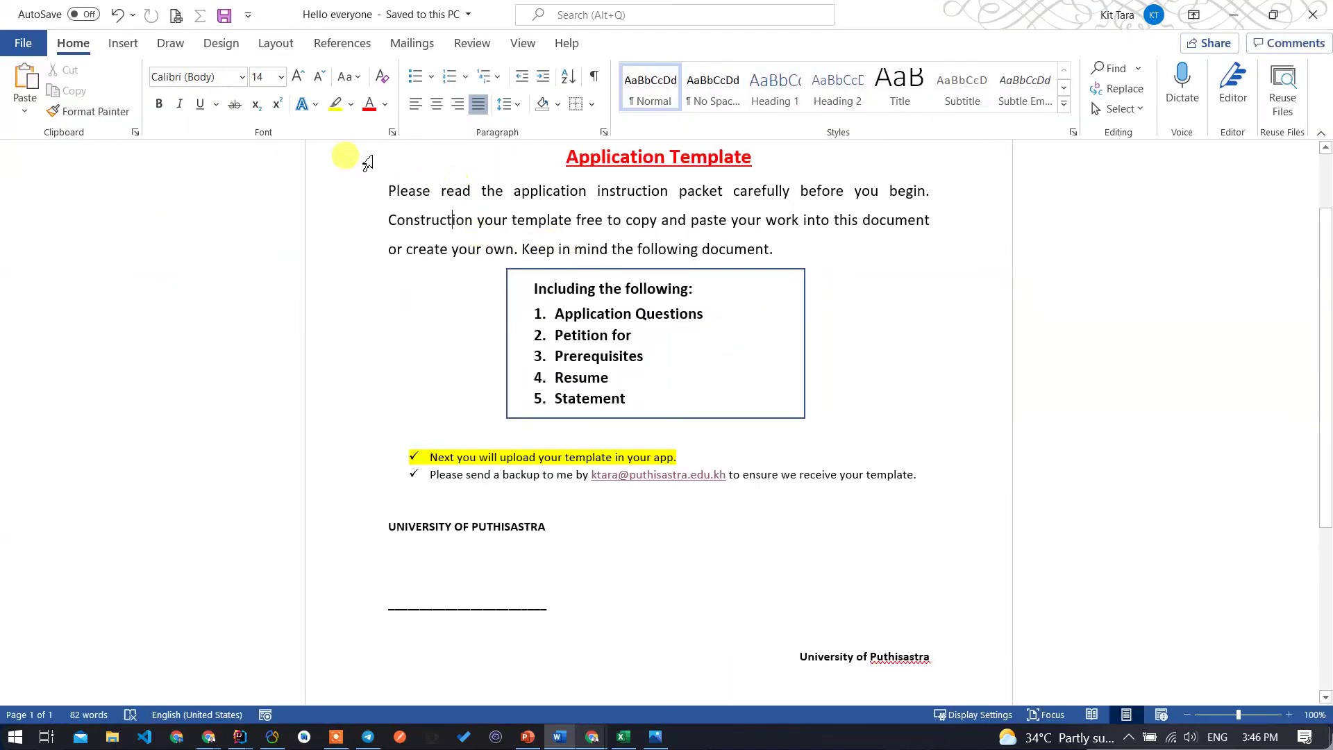
left_click(247, 15)
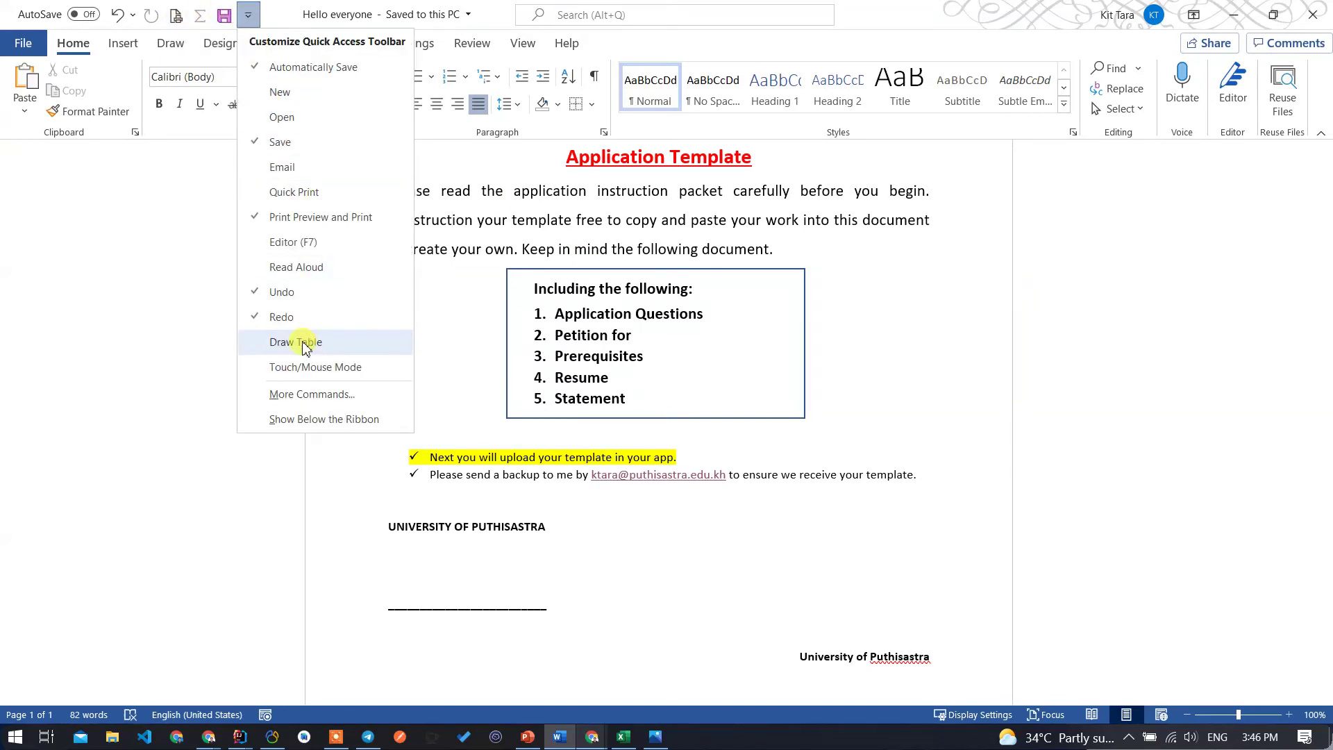
left_click(184, 223)
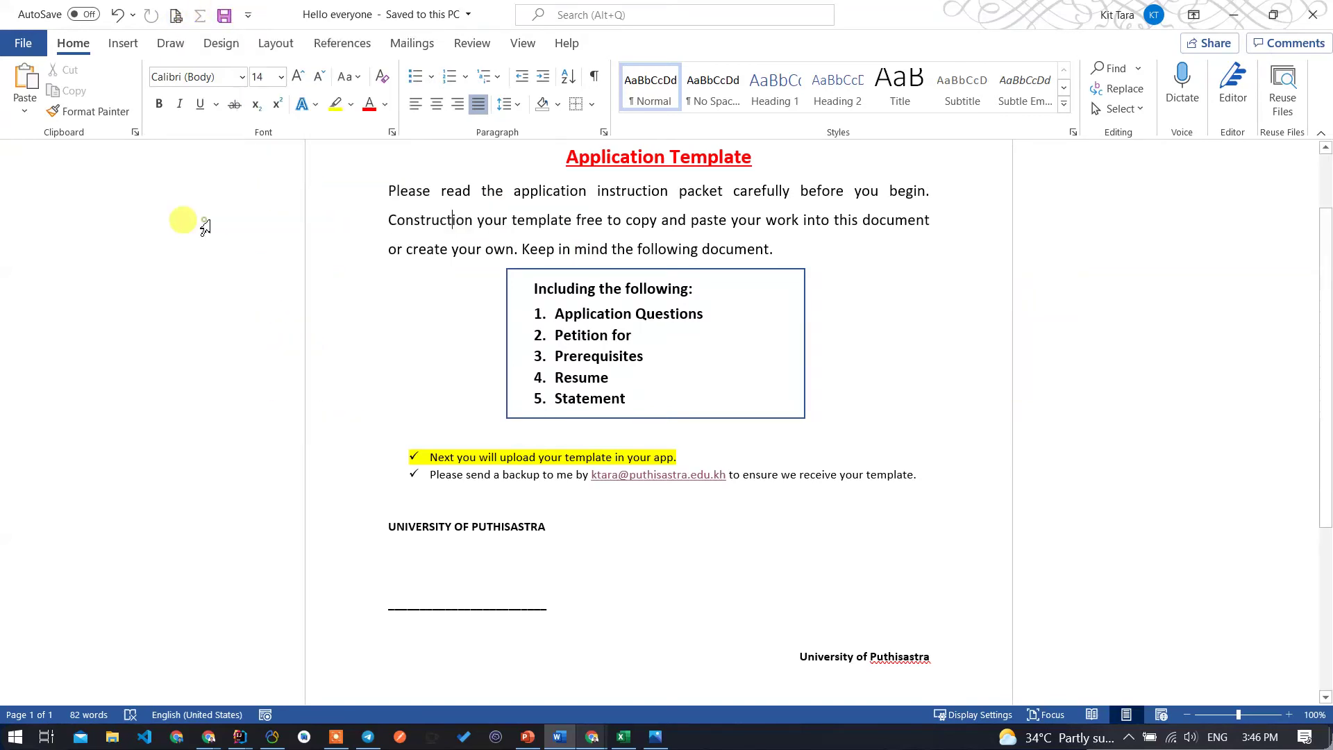
Step: Show the one-page Application Template in print preview at 70% zoom and scroll through it
left_click(176, 18)
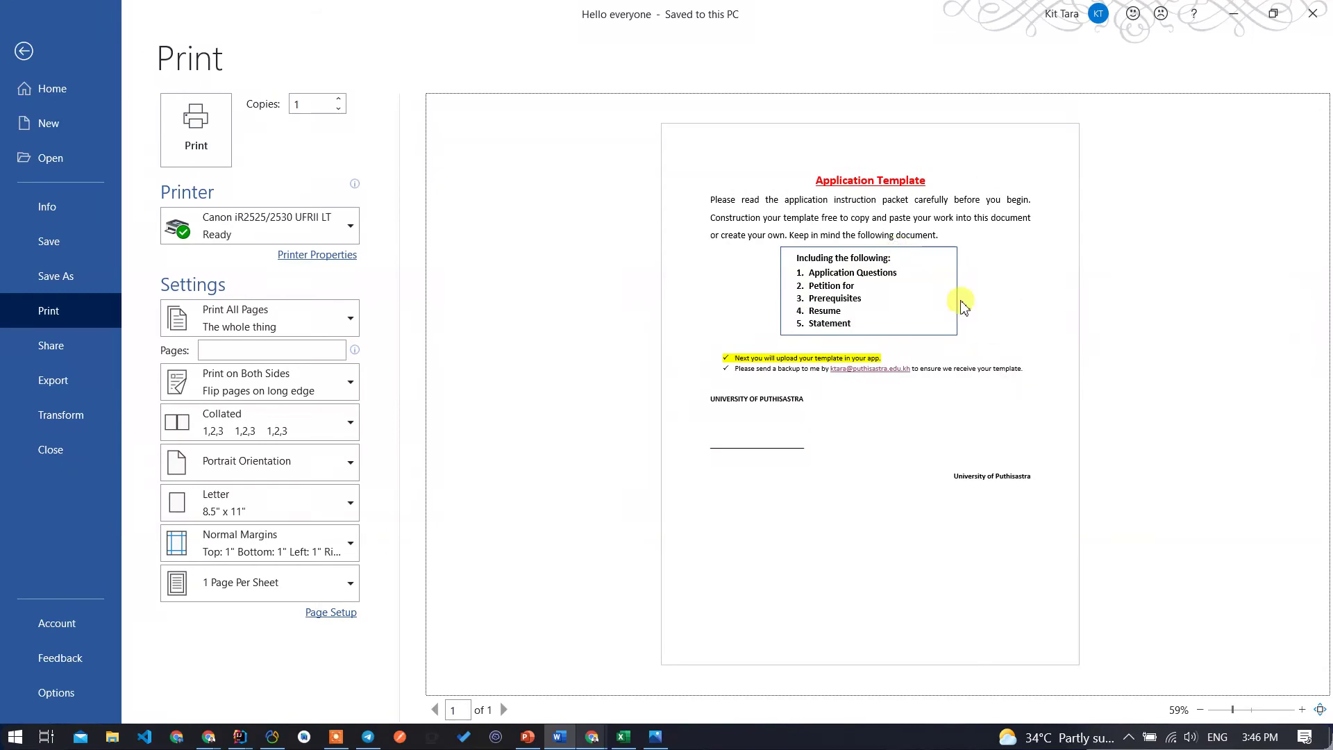
left_click(828, 278)
scroll(889, 184, "up", 1, "ctrl")
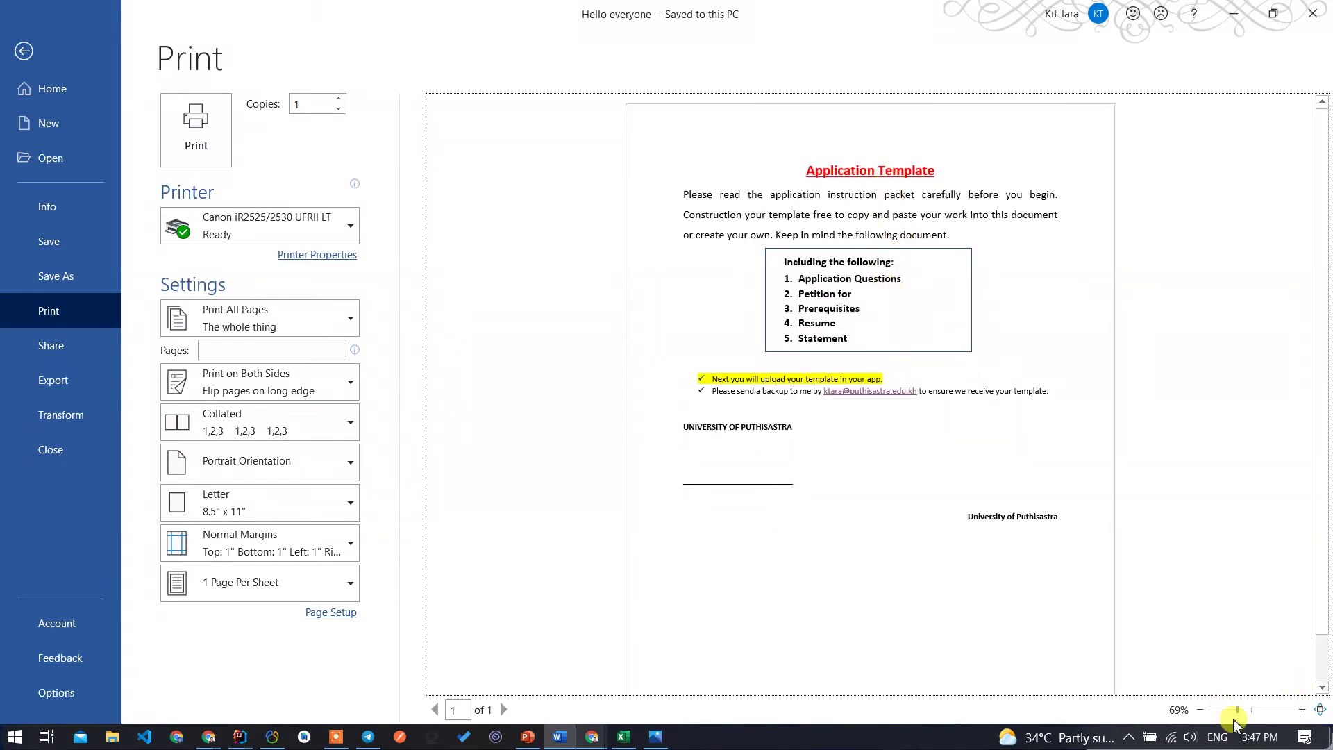
left_click_drag(1238, 711, 1239, 712)
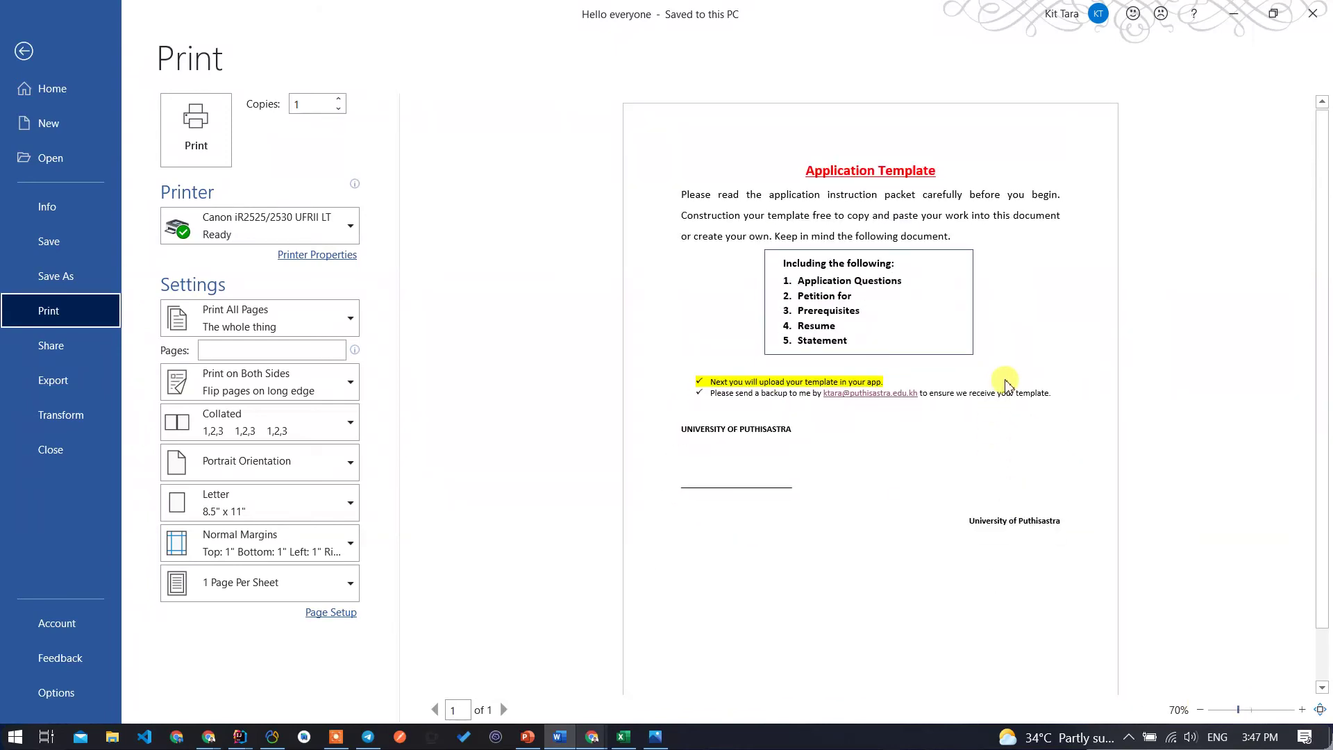
scroll(1007, 384, "down", 1)
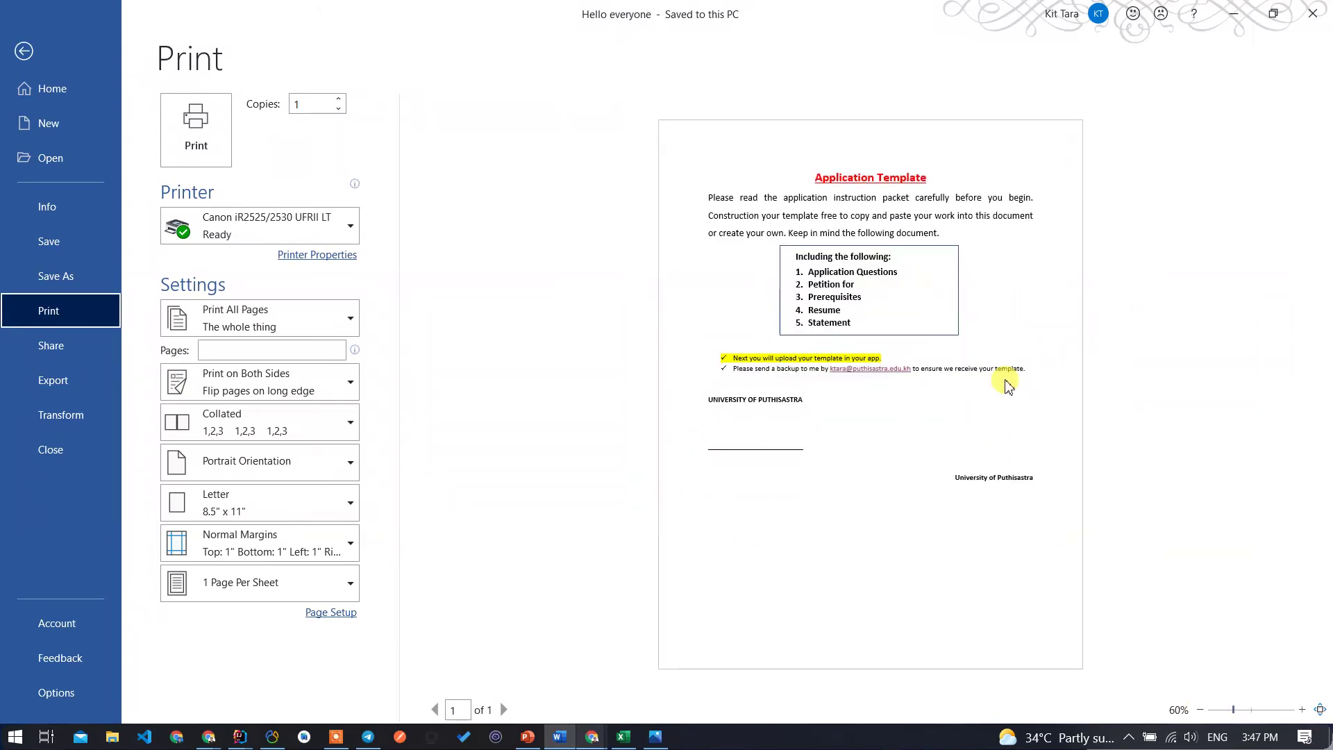
scroll(1007, 384, "up", 1)
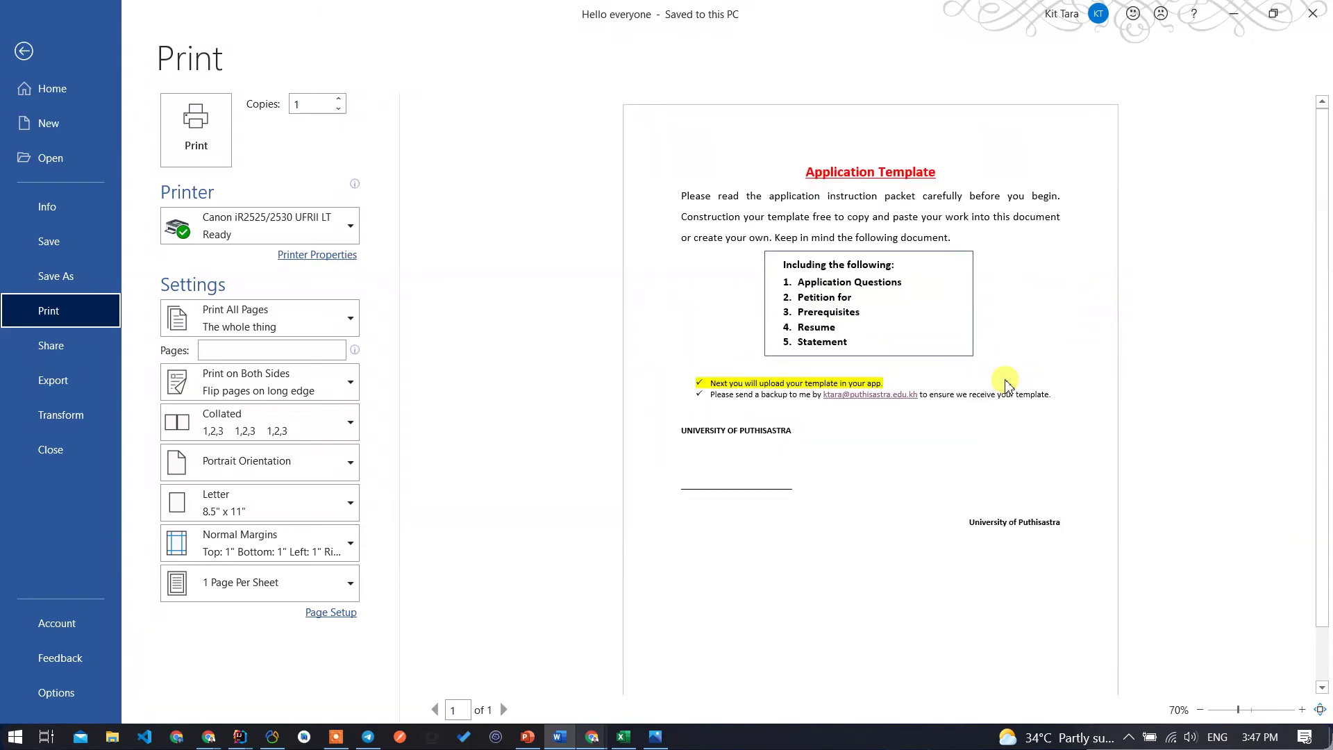
scroll(953, 392, "down", 1)
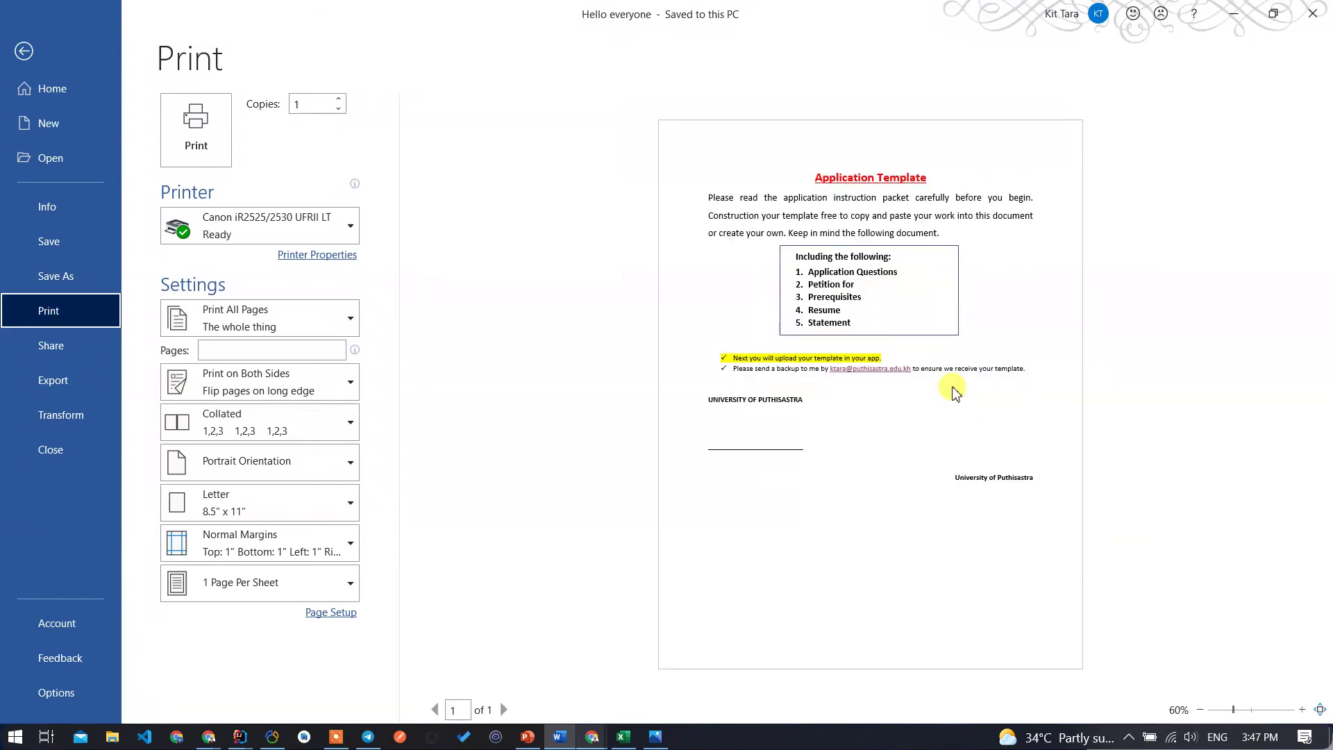
scroll(954, 393, "up", 2)
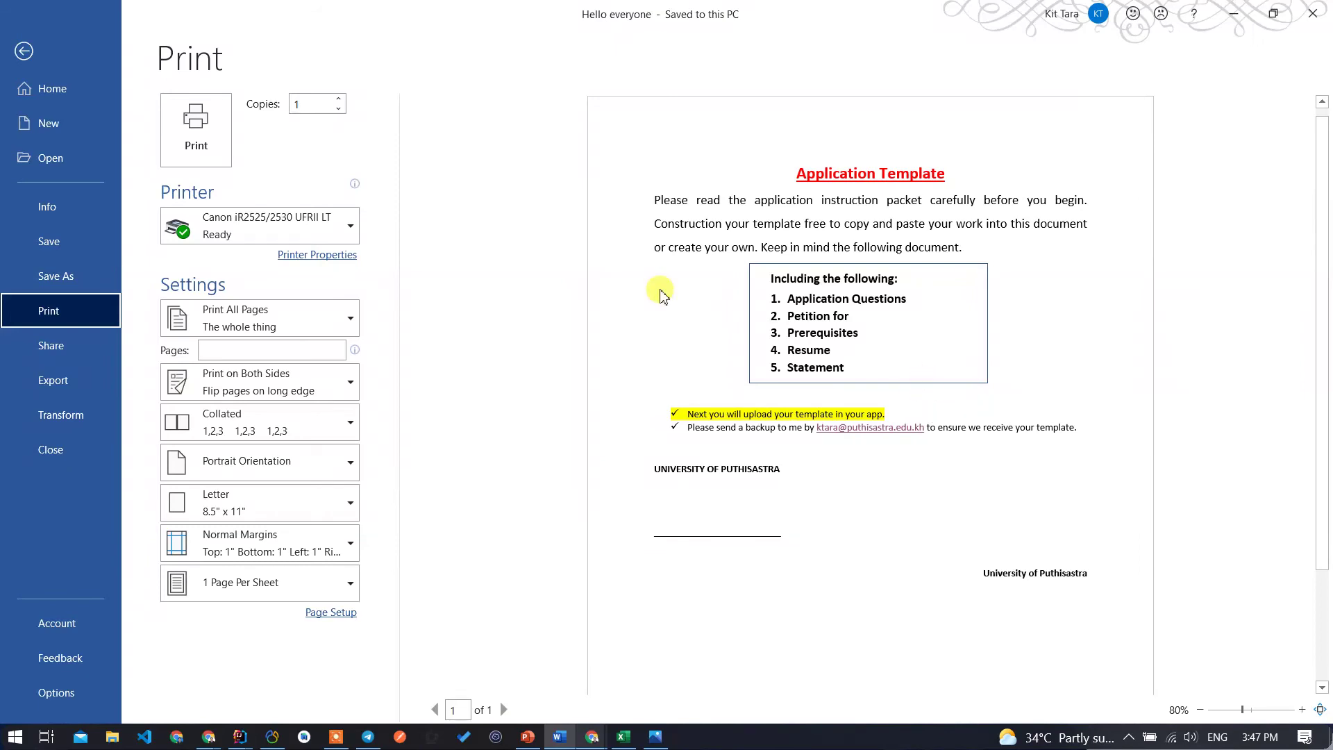
scroll(972, 351, "down", 1)
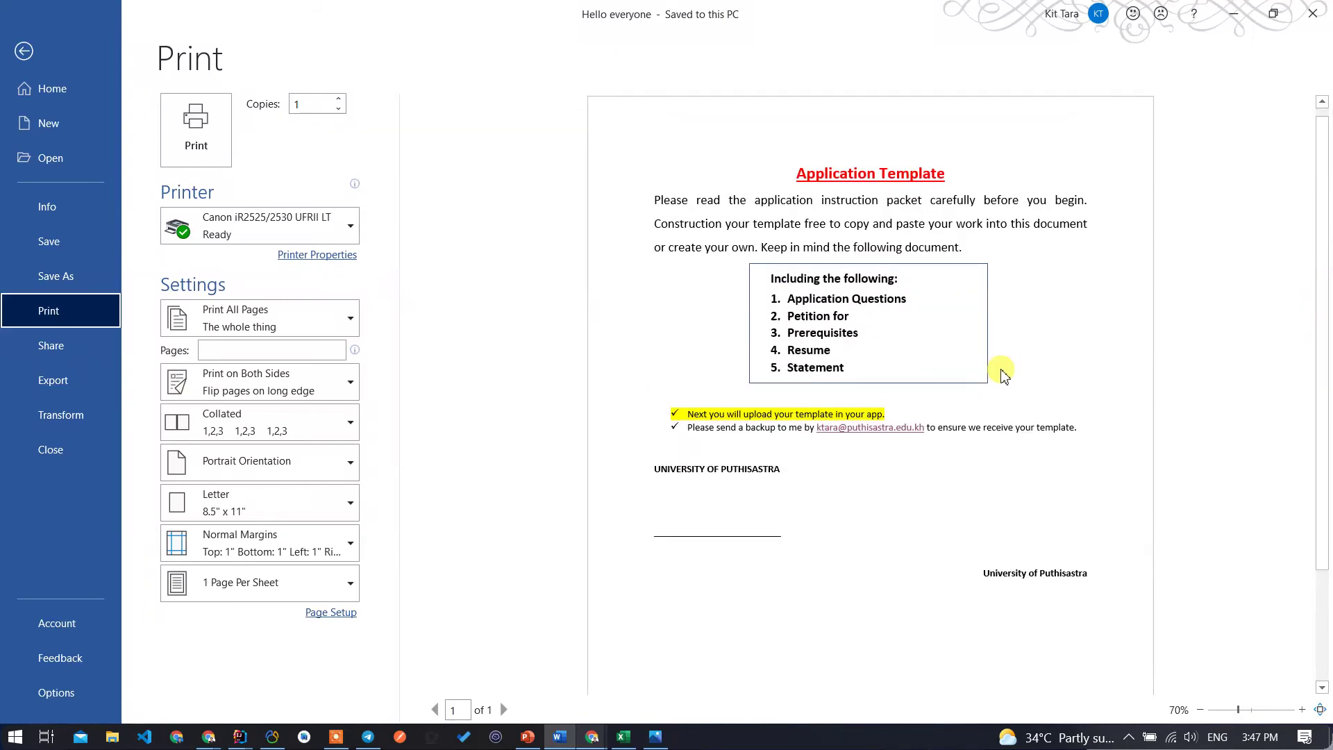
scroll(1004, 374, "down", 1)
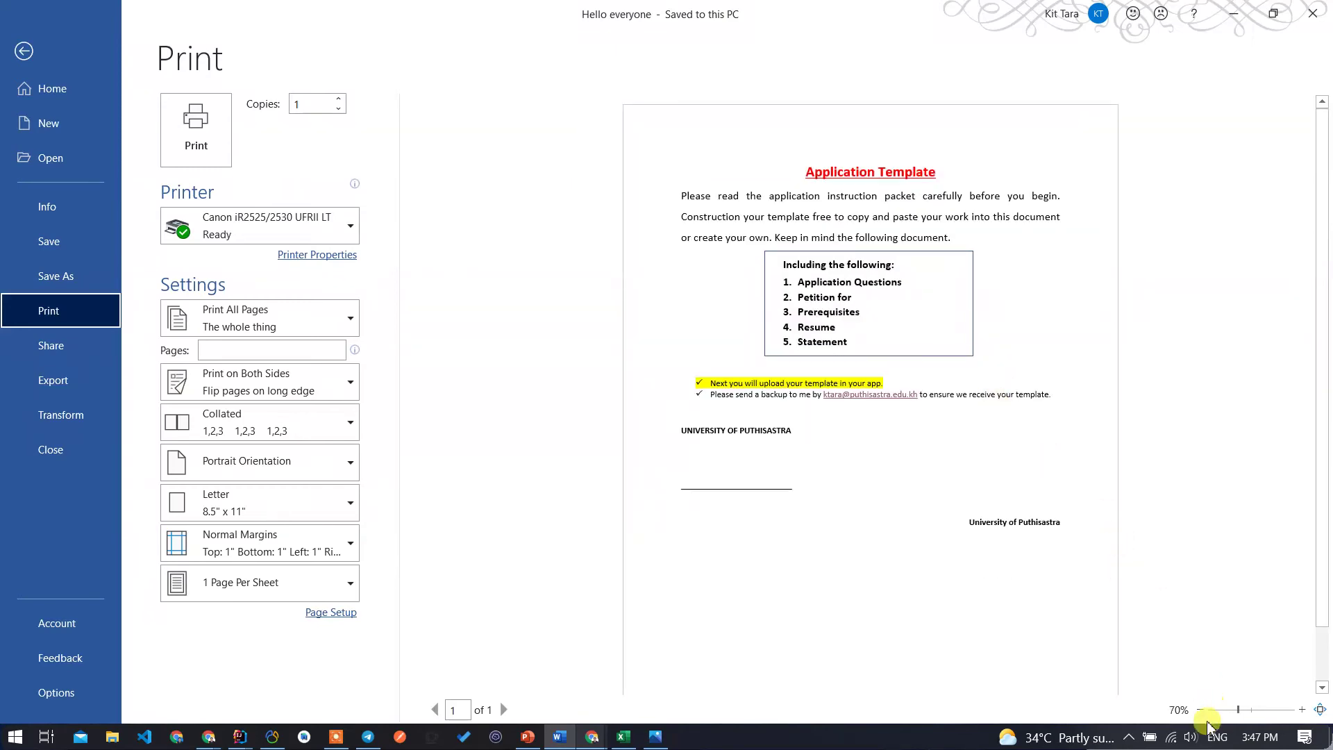
scroll(1027, 499, "down", 1)
scroll(1023, 498, "up", 1)
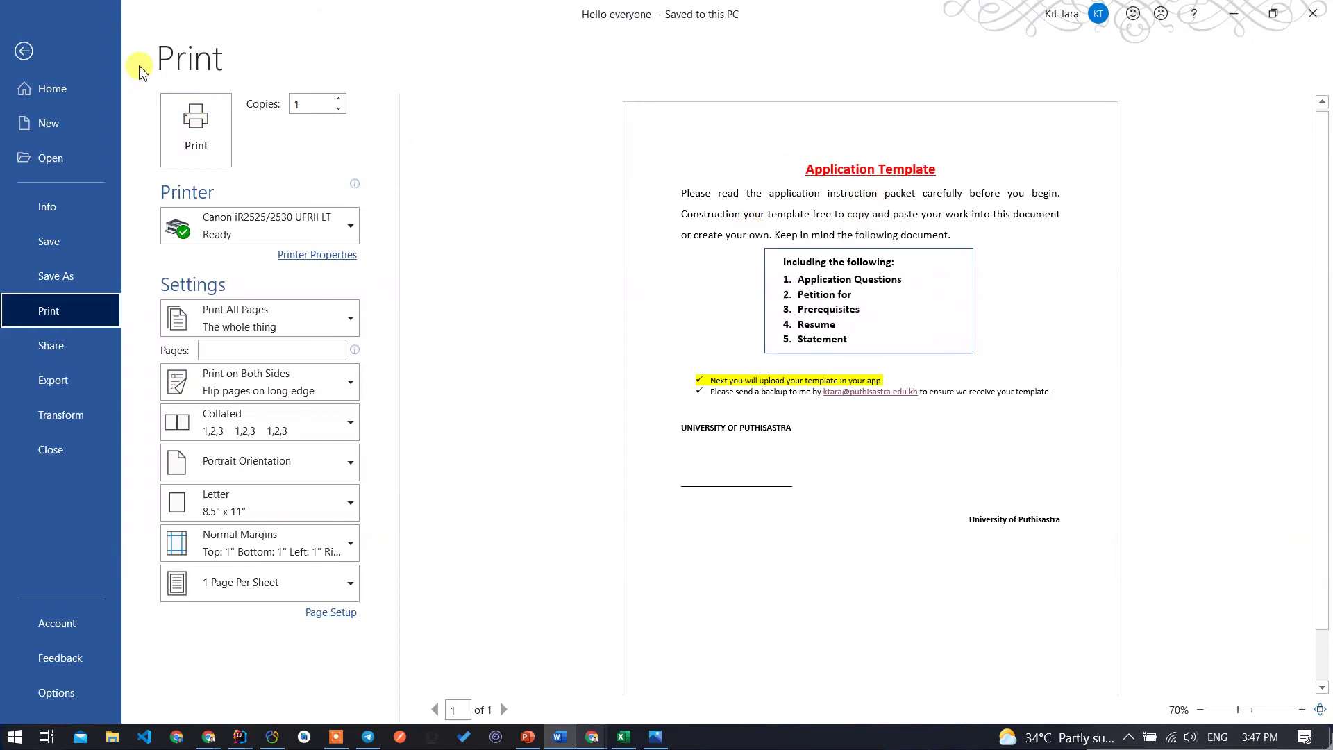
Step: Leave Print and click through the intro, Application Questions line and bordered list box
left_click(24, 55)
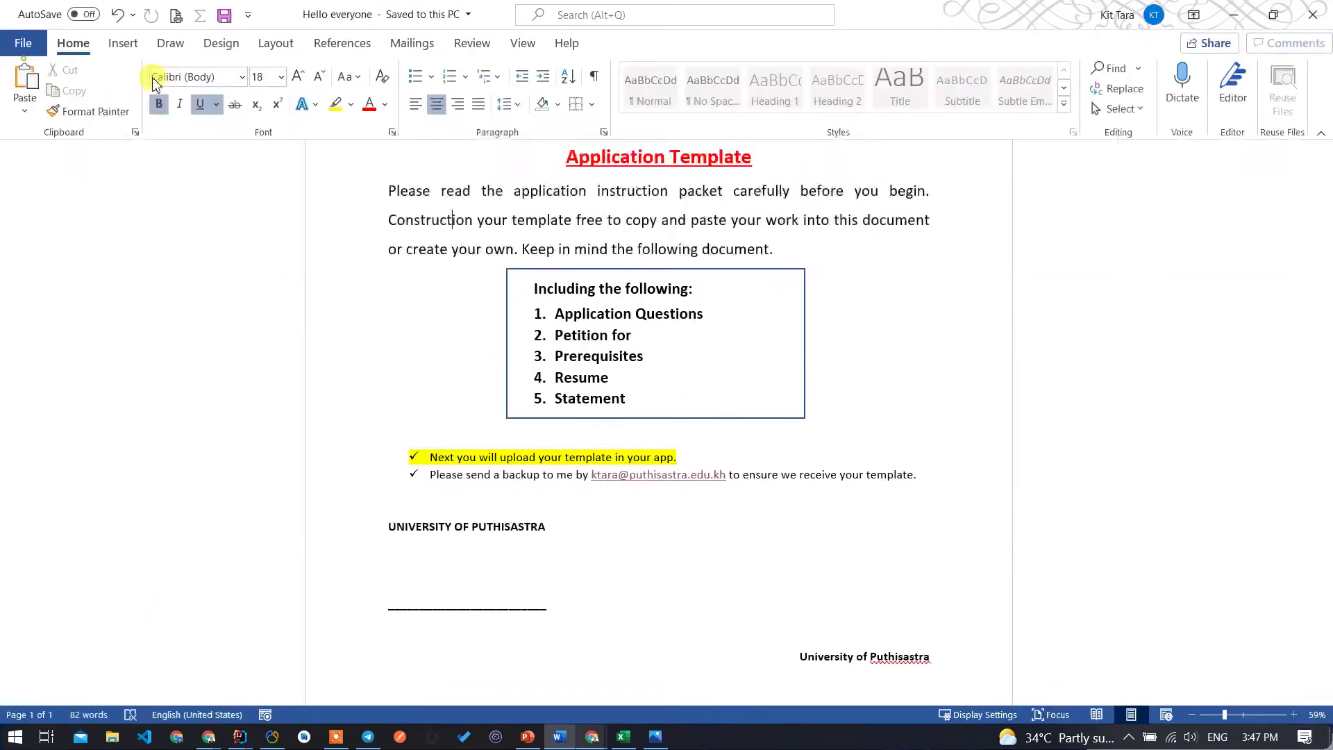
left_click(773, 216)
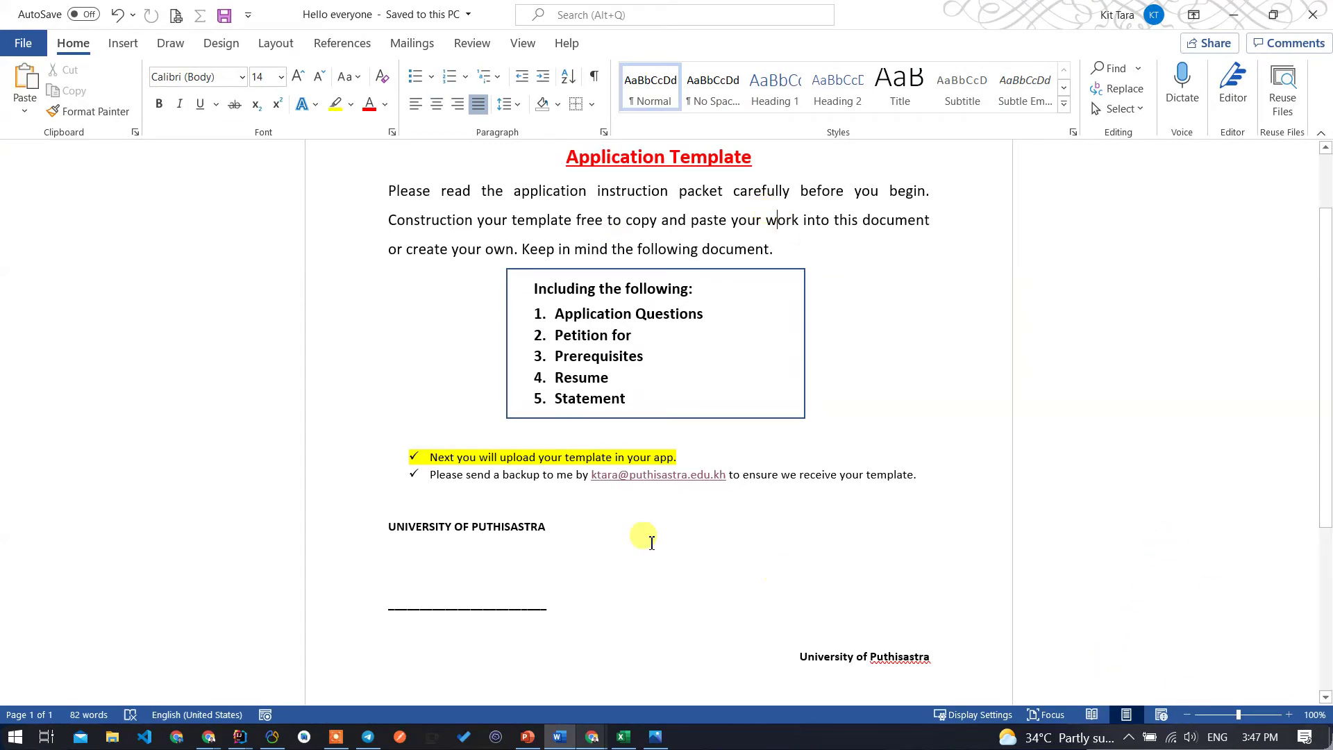
left_click(859, 314)
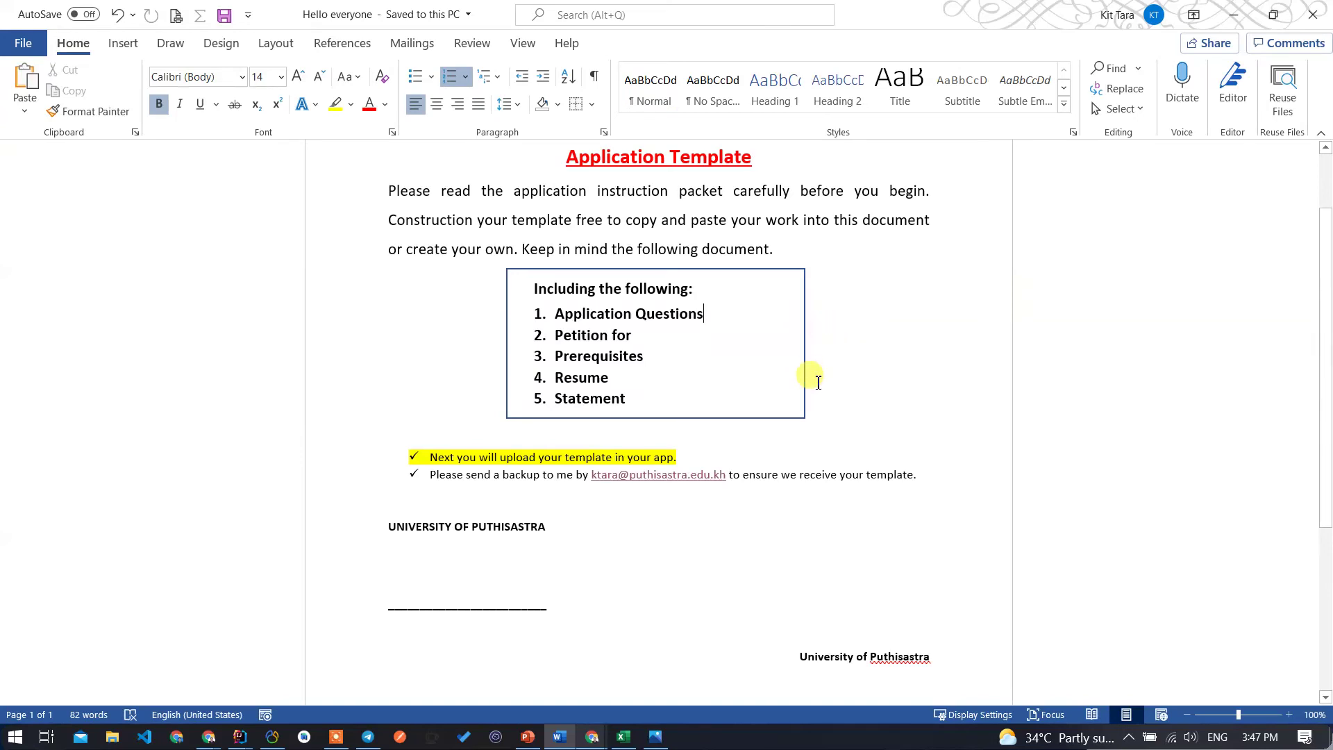
left_click(802, 272)
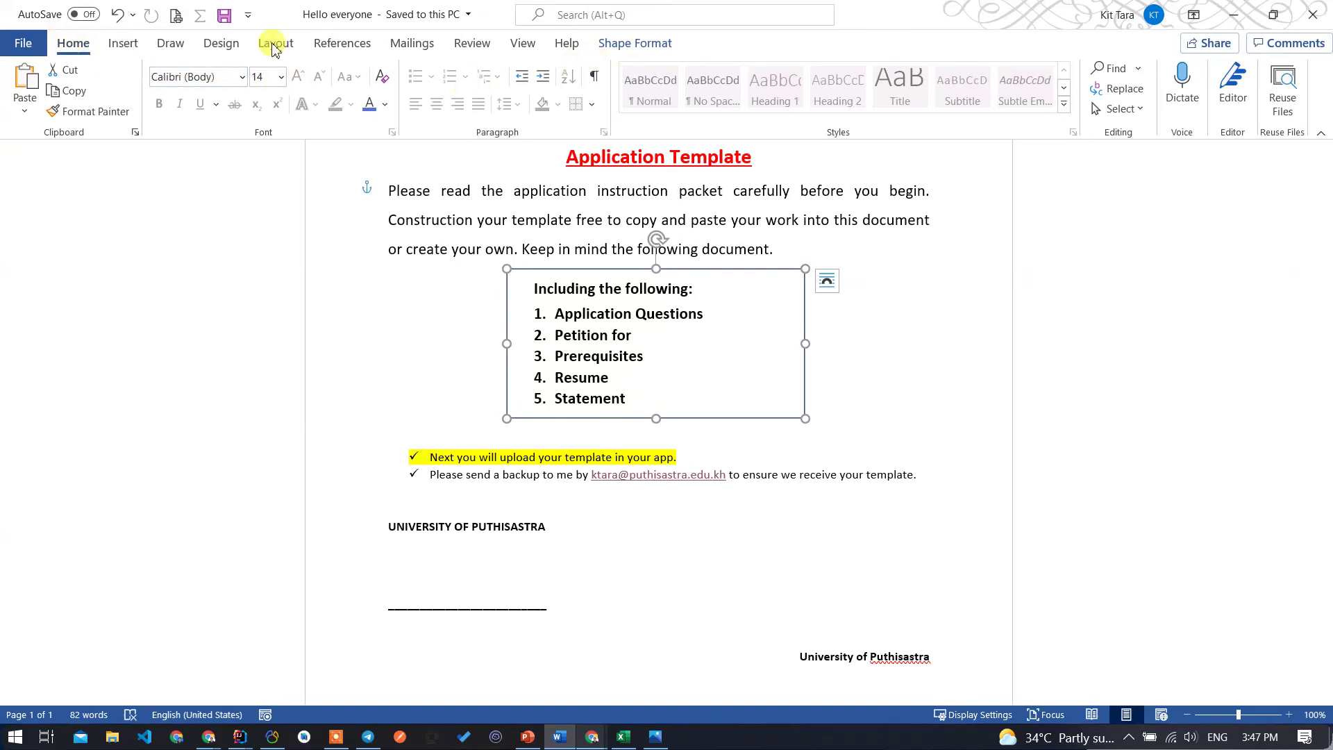
left_click(884, 256)
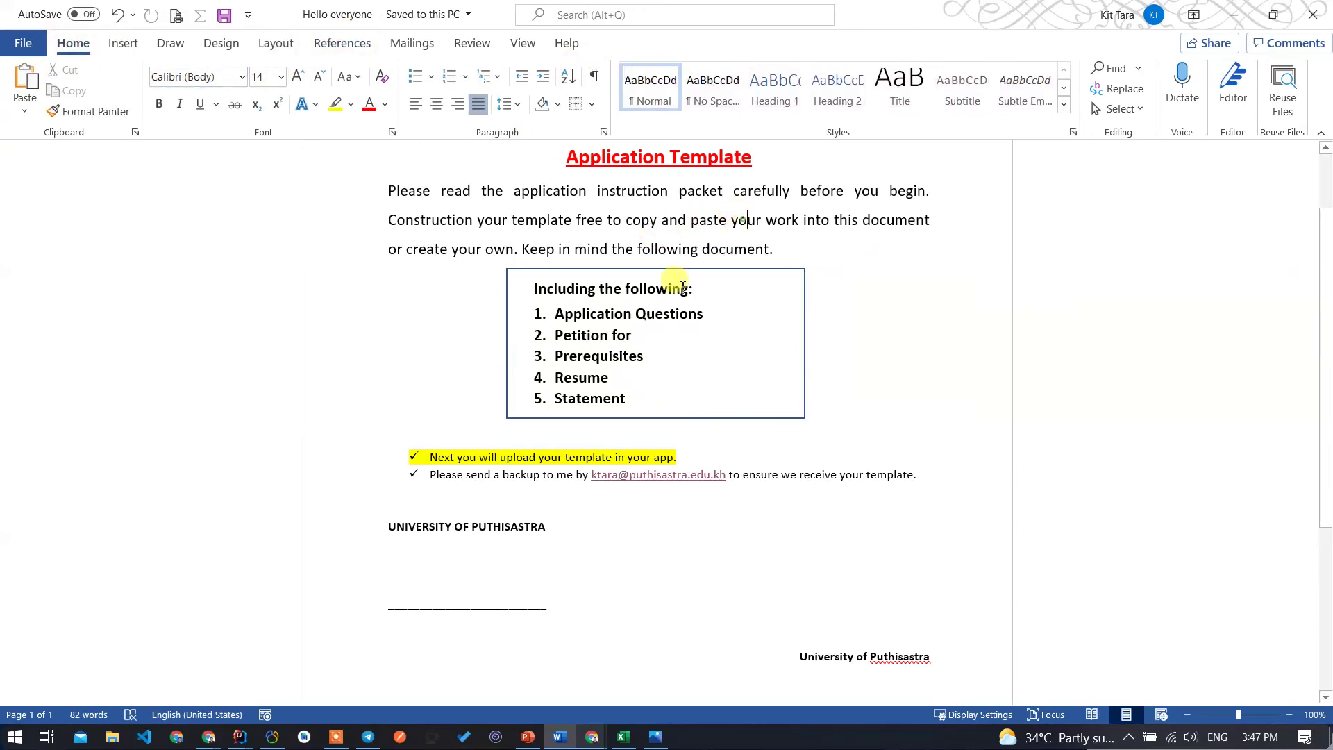
Step: Check the signature line, checkmark note and intro, then bring up the Practice.PNG reference image
left_click(692, 519)
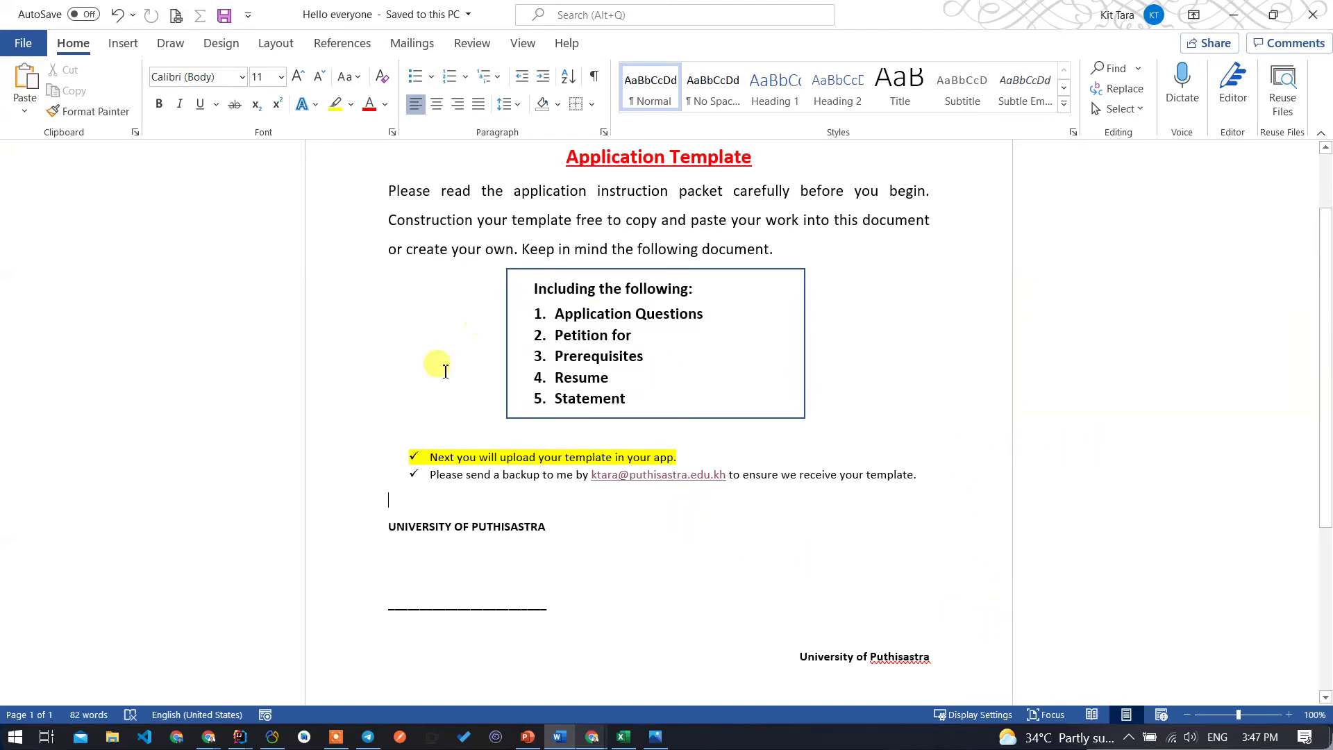
left_click(452, 458)
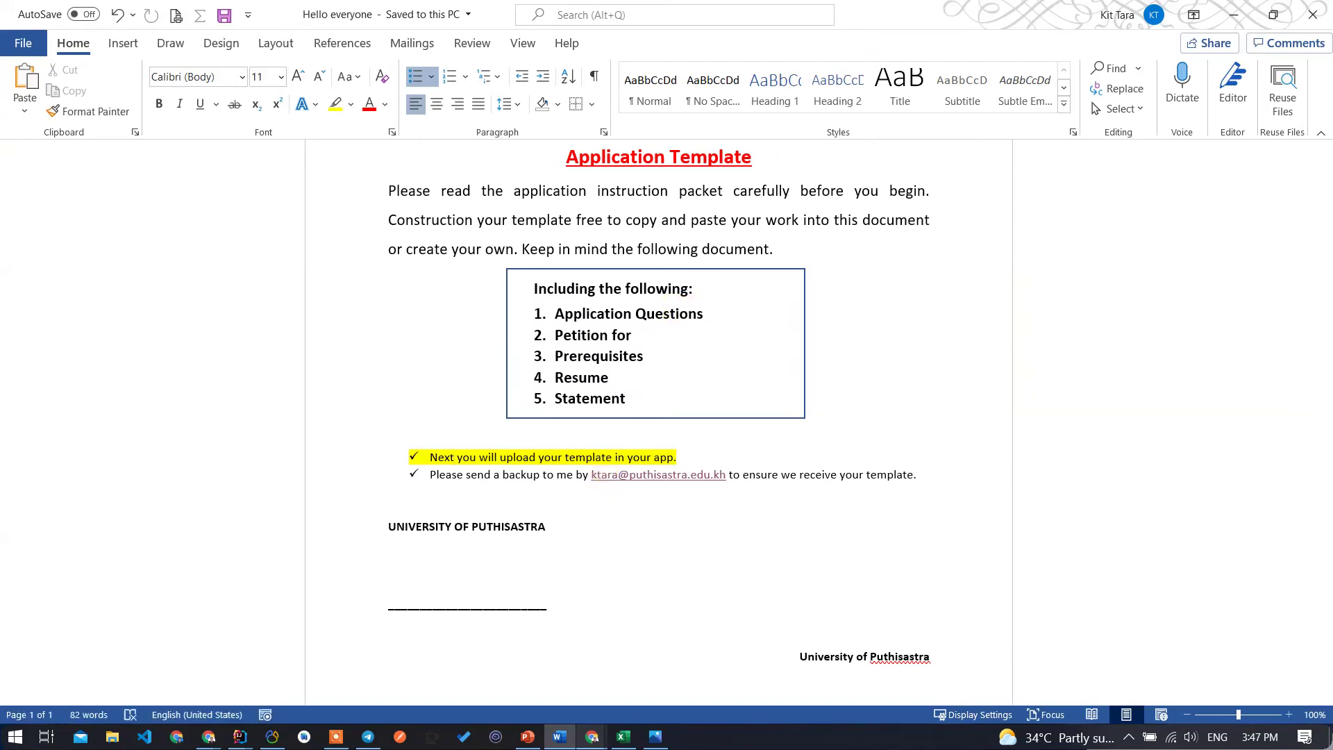
left_click(742, 271)
mouse_move(655, 737)
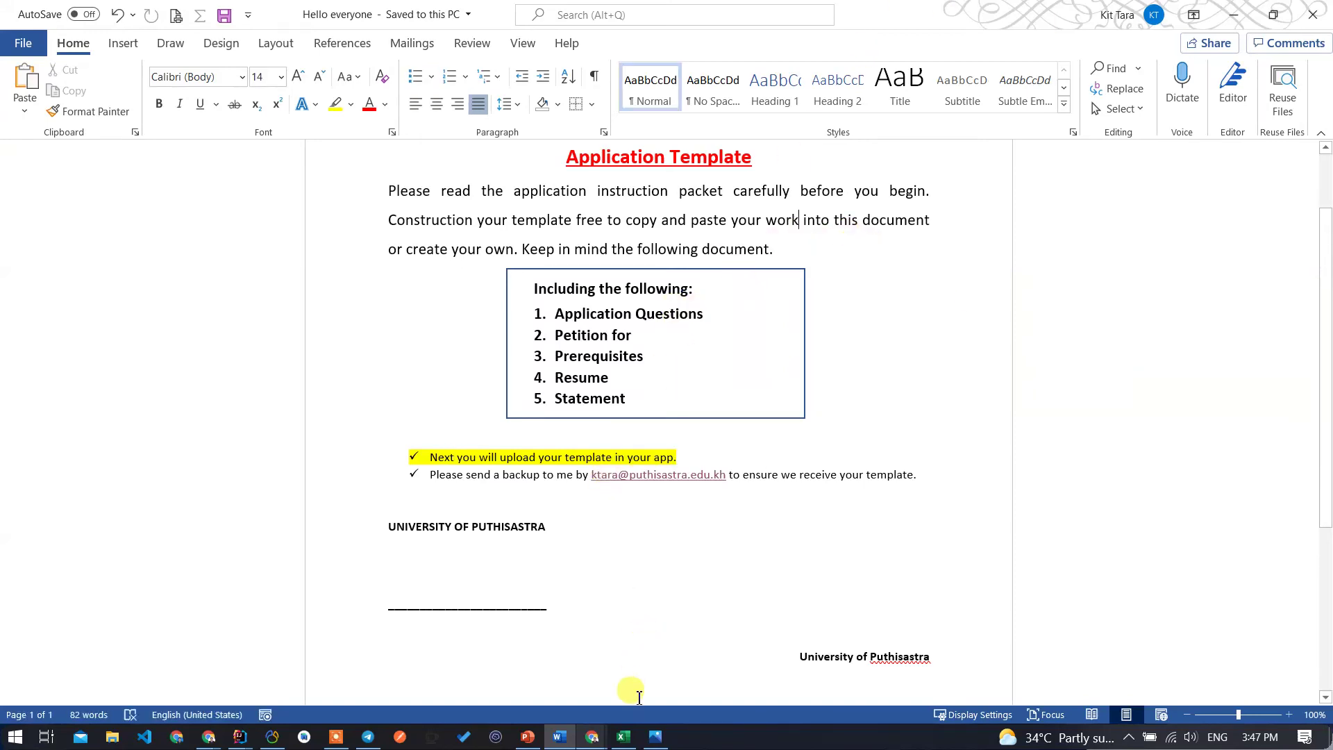
left_click(799, 220)
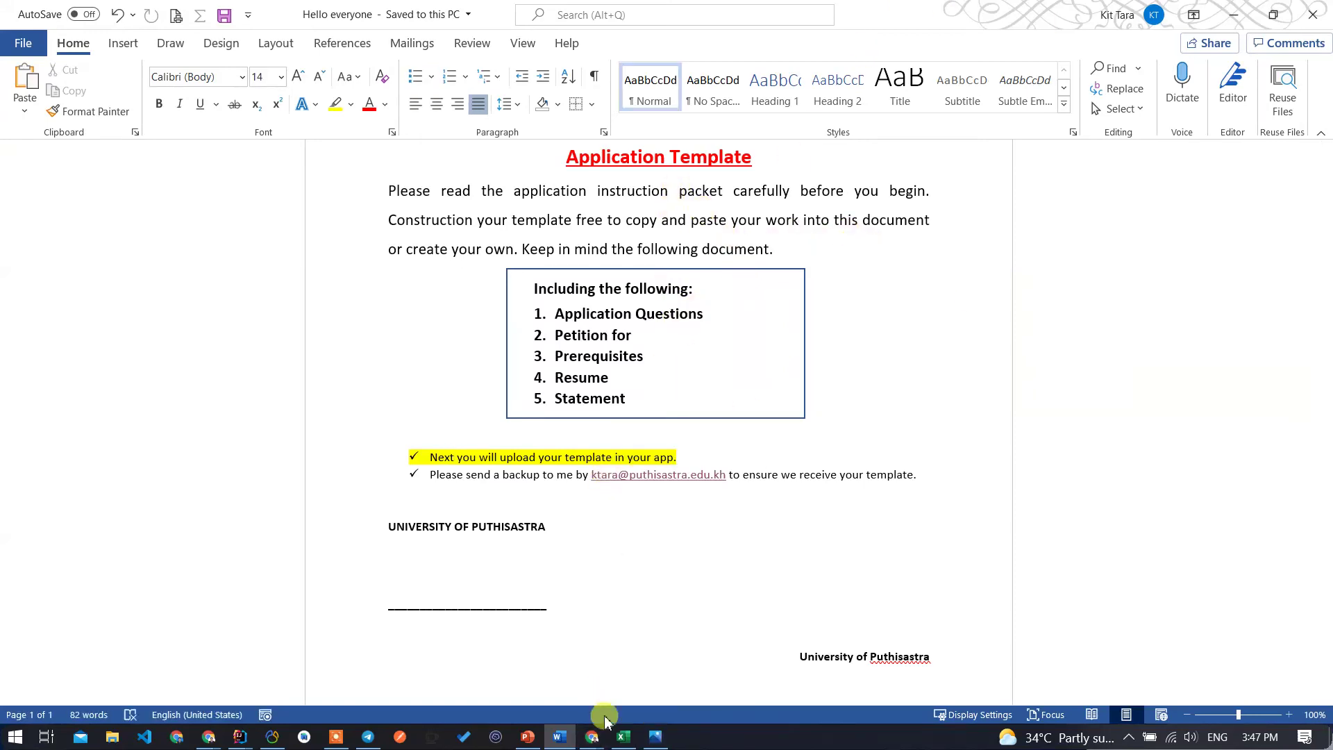
left_click(657, 742)
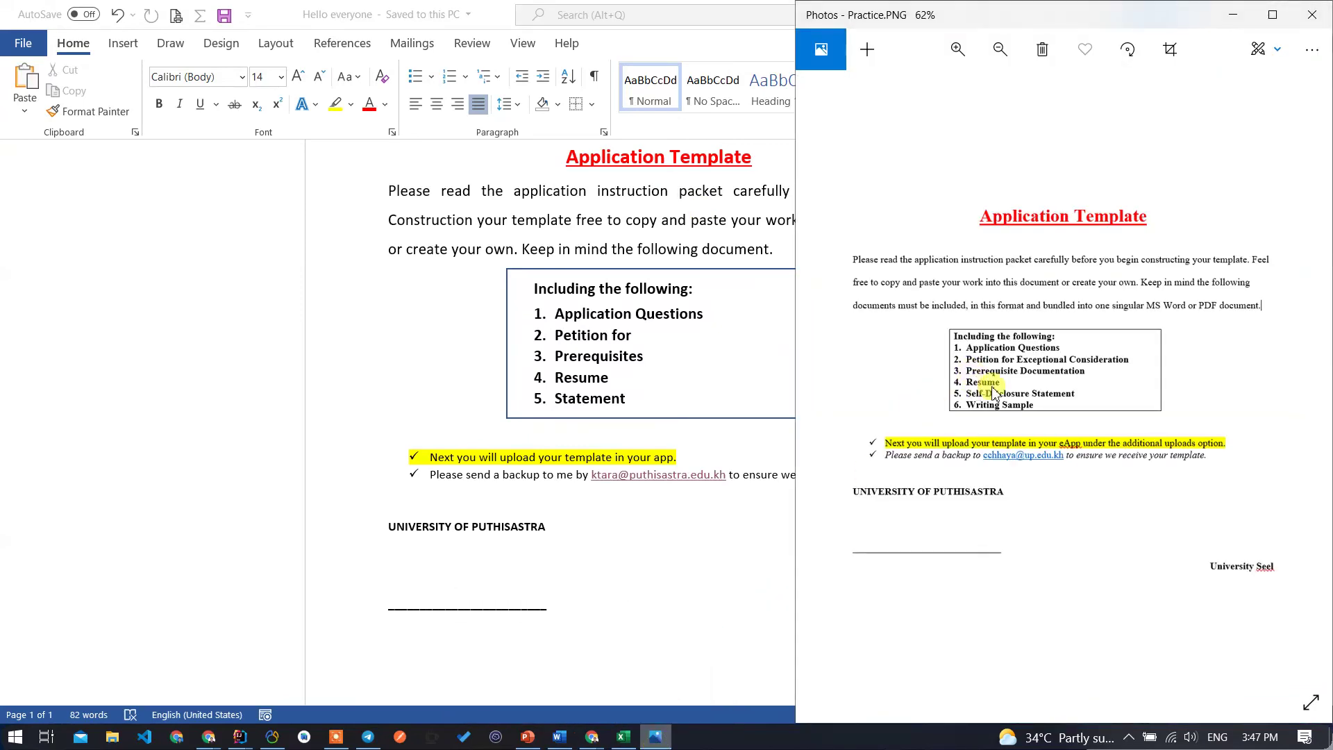
Step: Close the Practice.PNG reference image and minimize the Word document
left_click(1312, 14)
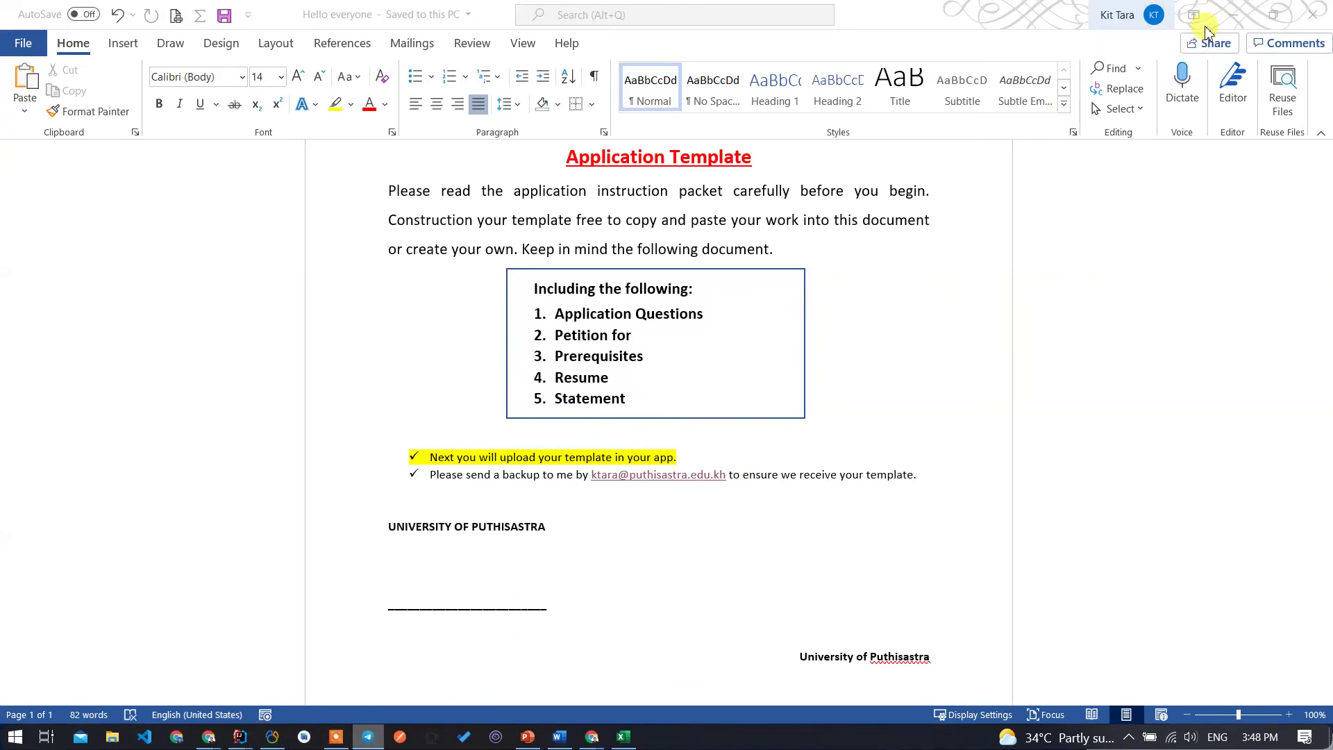
left_click(1231, 21)
left_click(1231, 21)
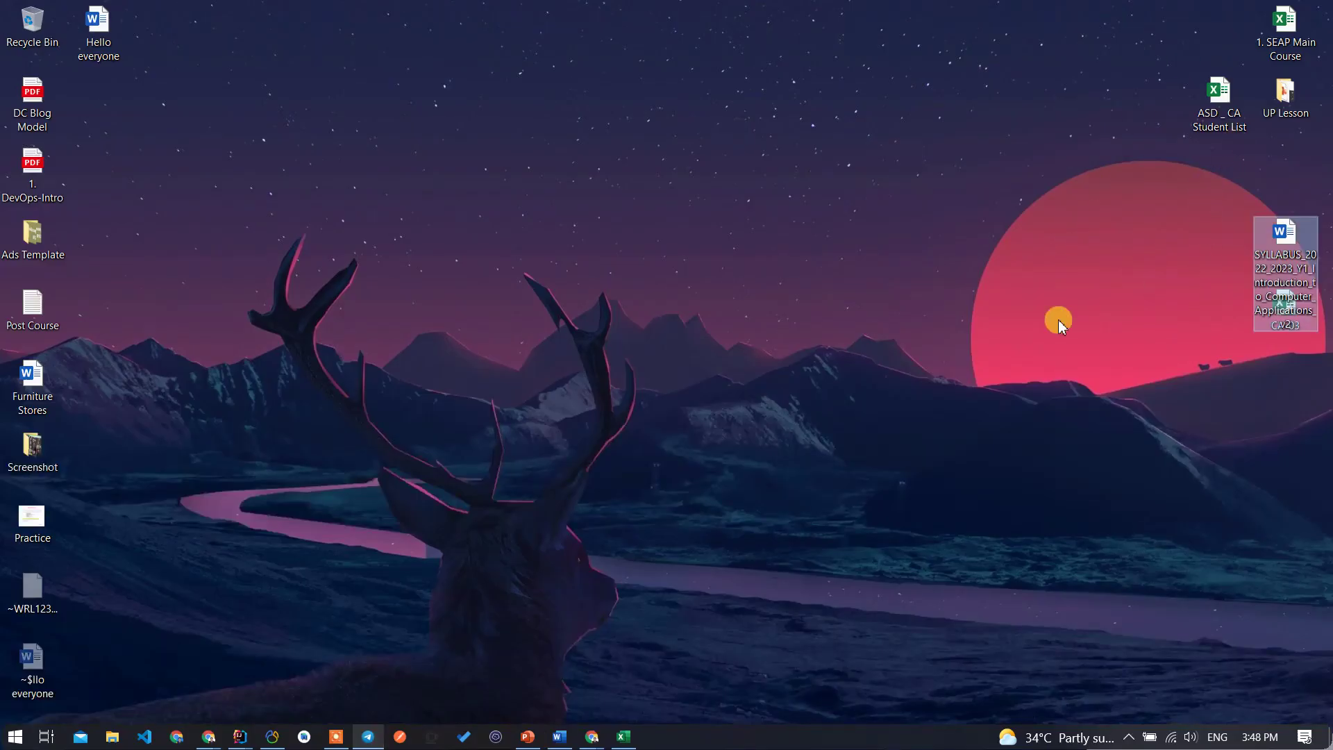
Step: Refresh the desktop, reopen the Practice image, then return to the Word document
left_click(1058, 319)
right_click(860, 368)
left_click(865, 420)
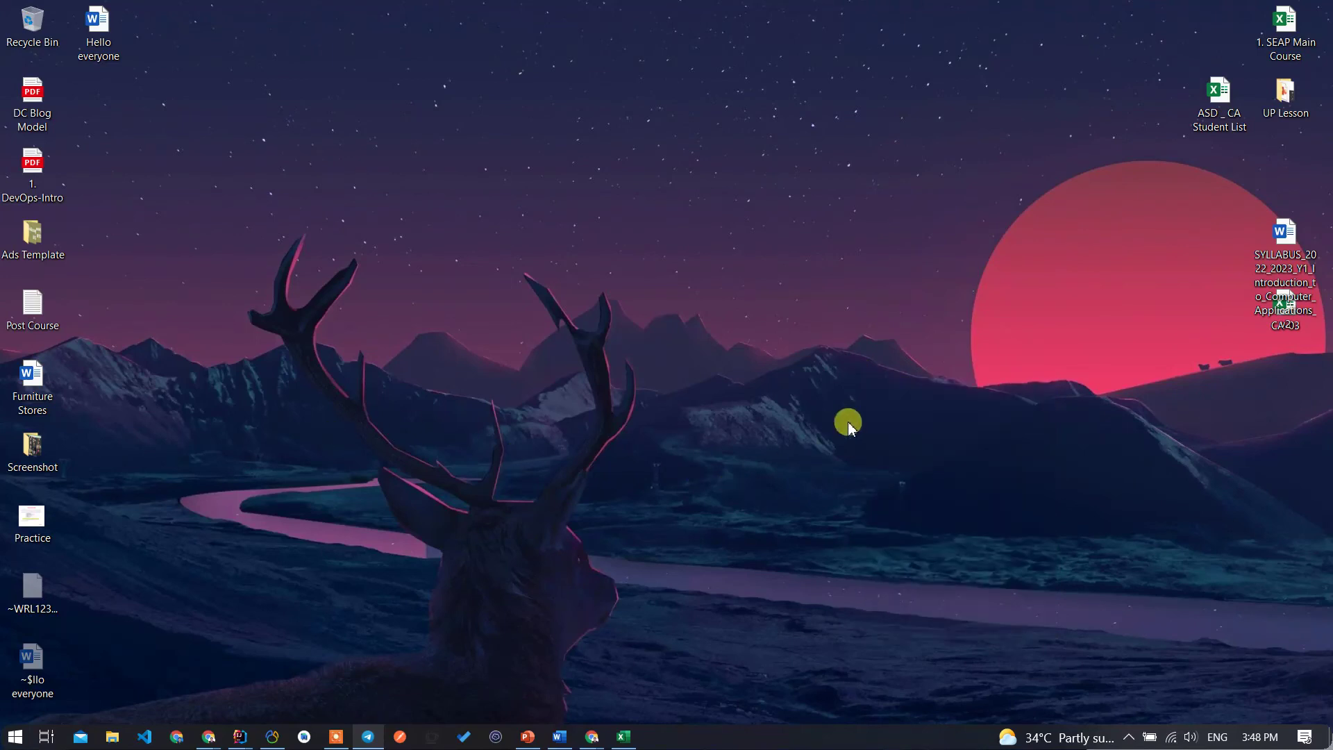
double_click(38, 532)
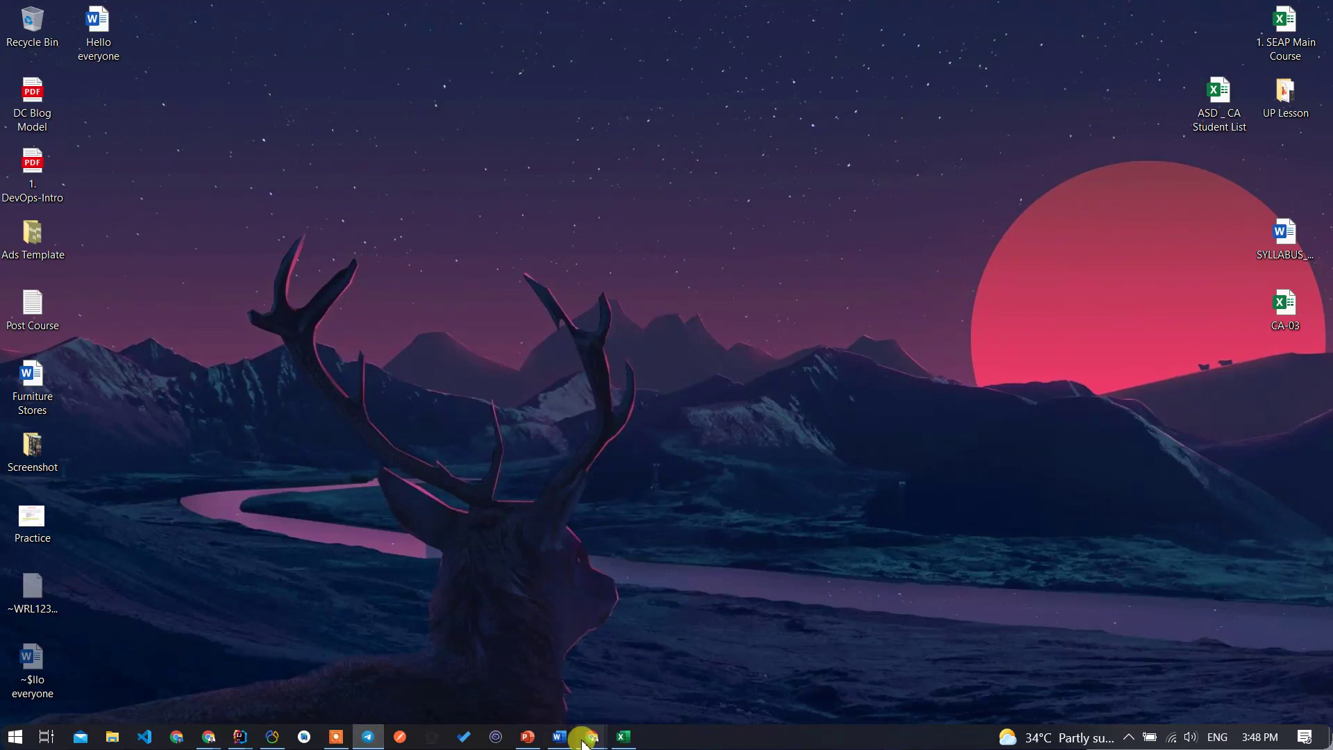
left_click(560, 737)
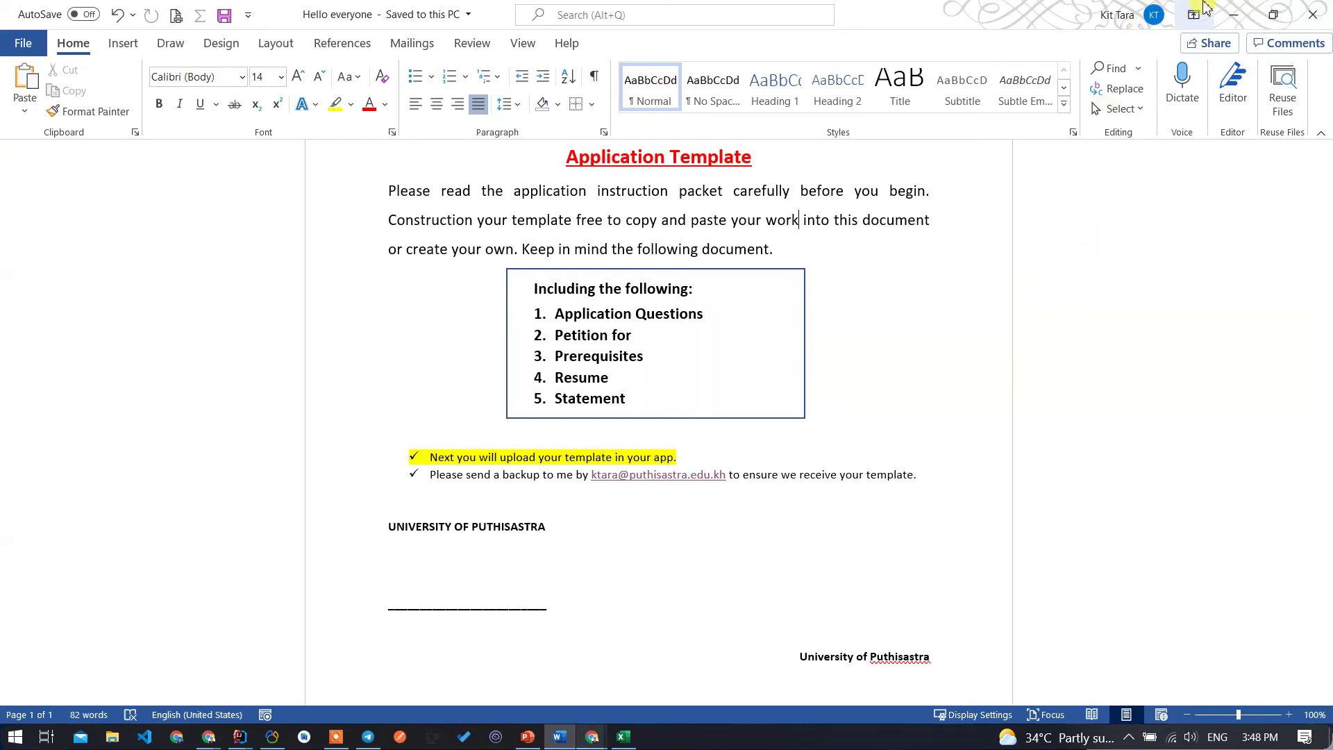
left_click(797, 354)
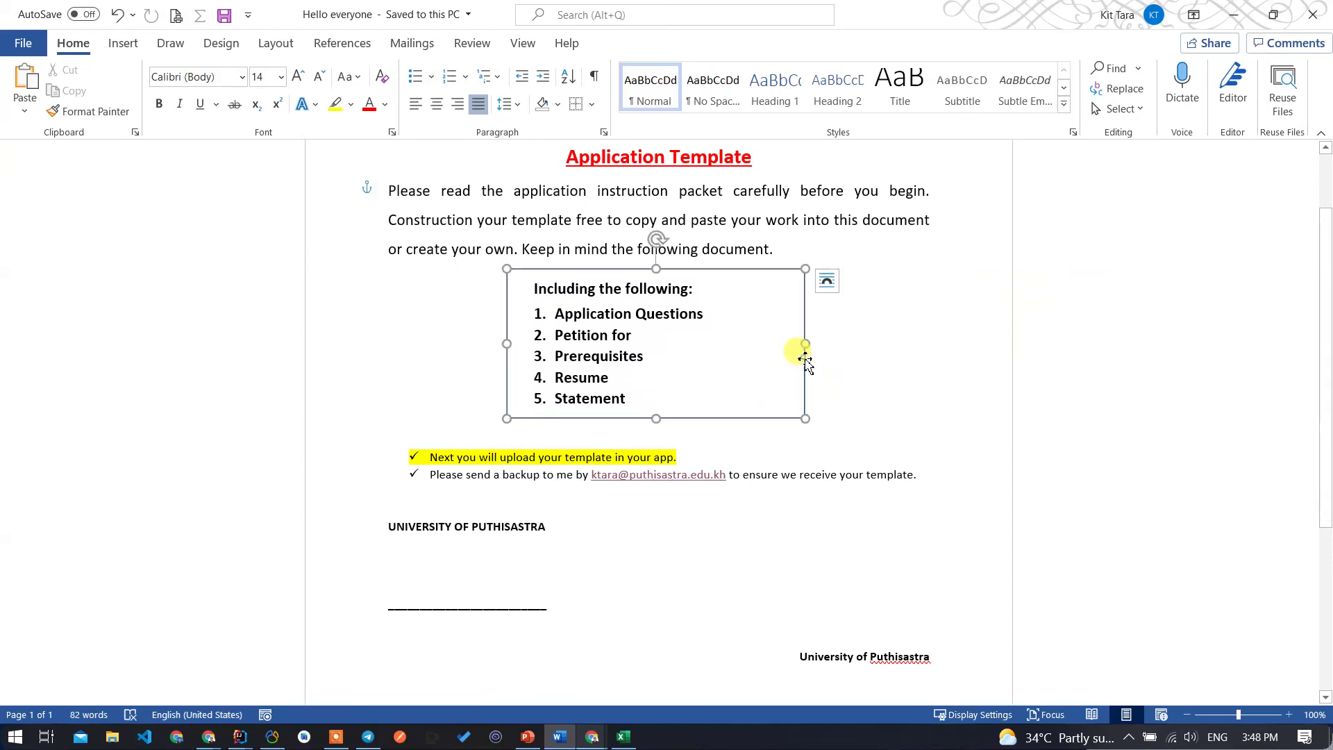
scroll(798, 351, "up", 1)
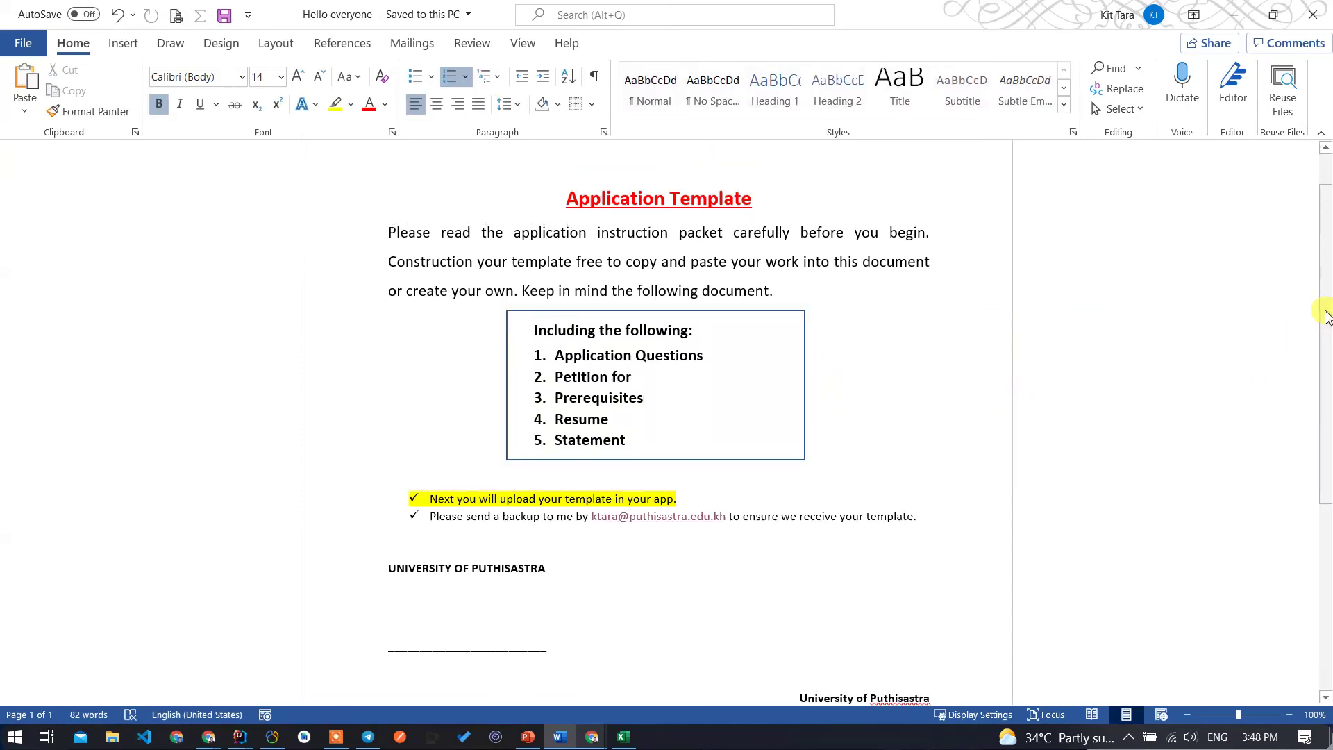
scroll(816, 423, "down", 1)
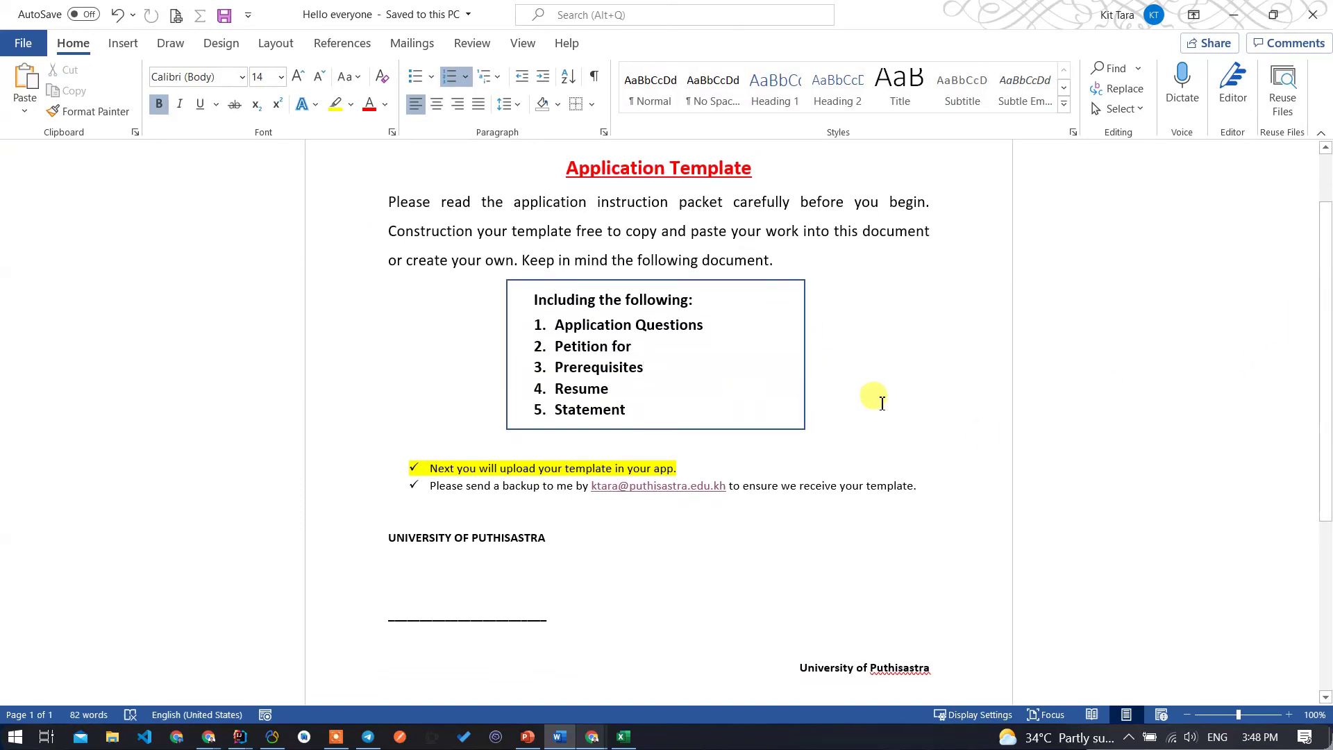
left_click(734, 442)
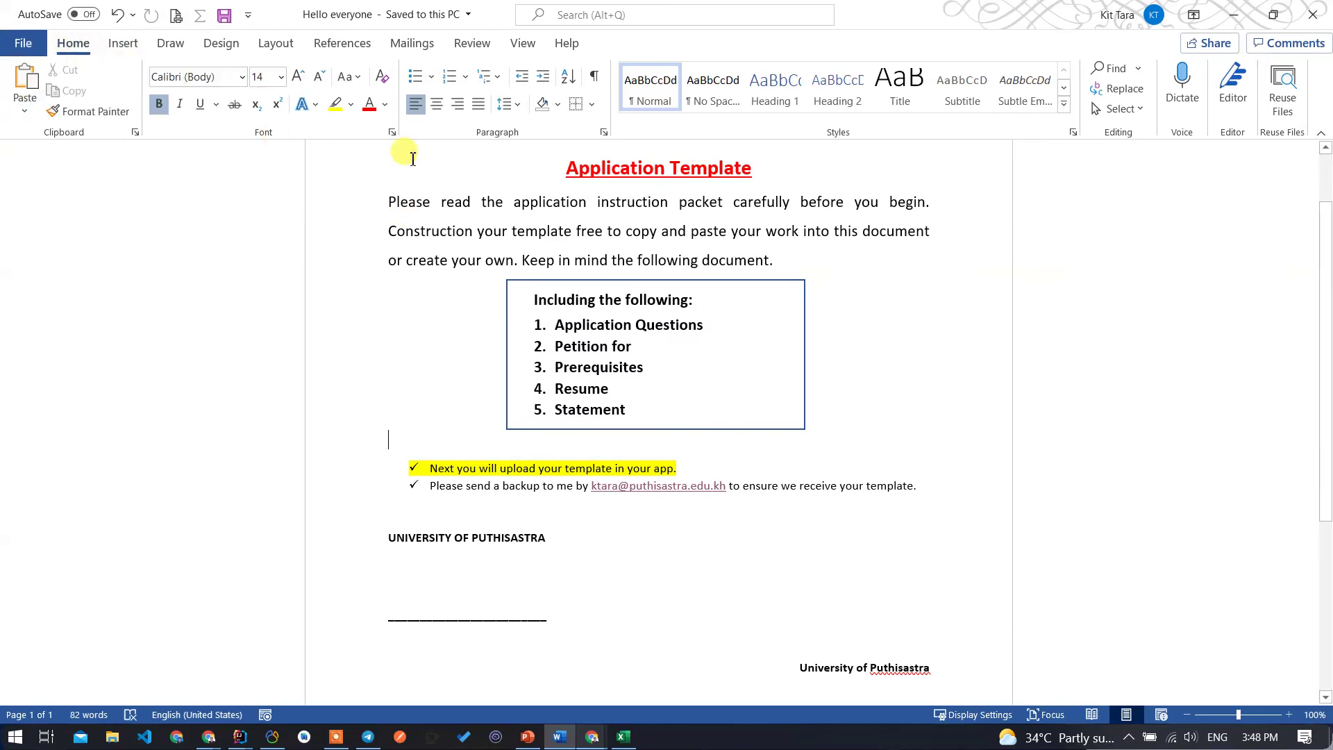
left_click(629, 233)
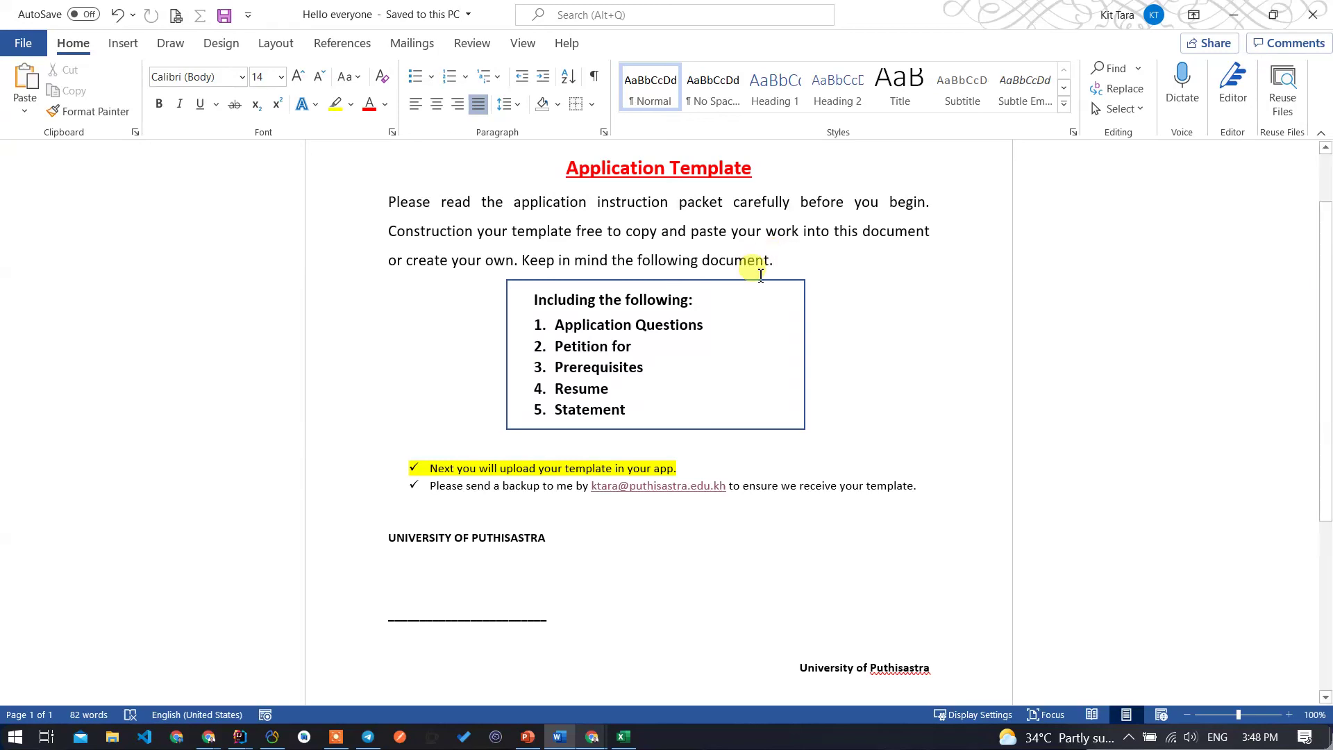
left_click(761, 276)
double_click(723, 260)
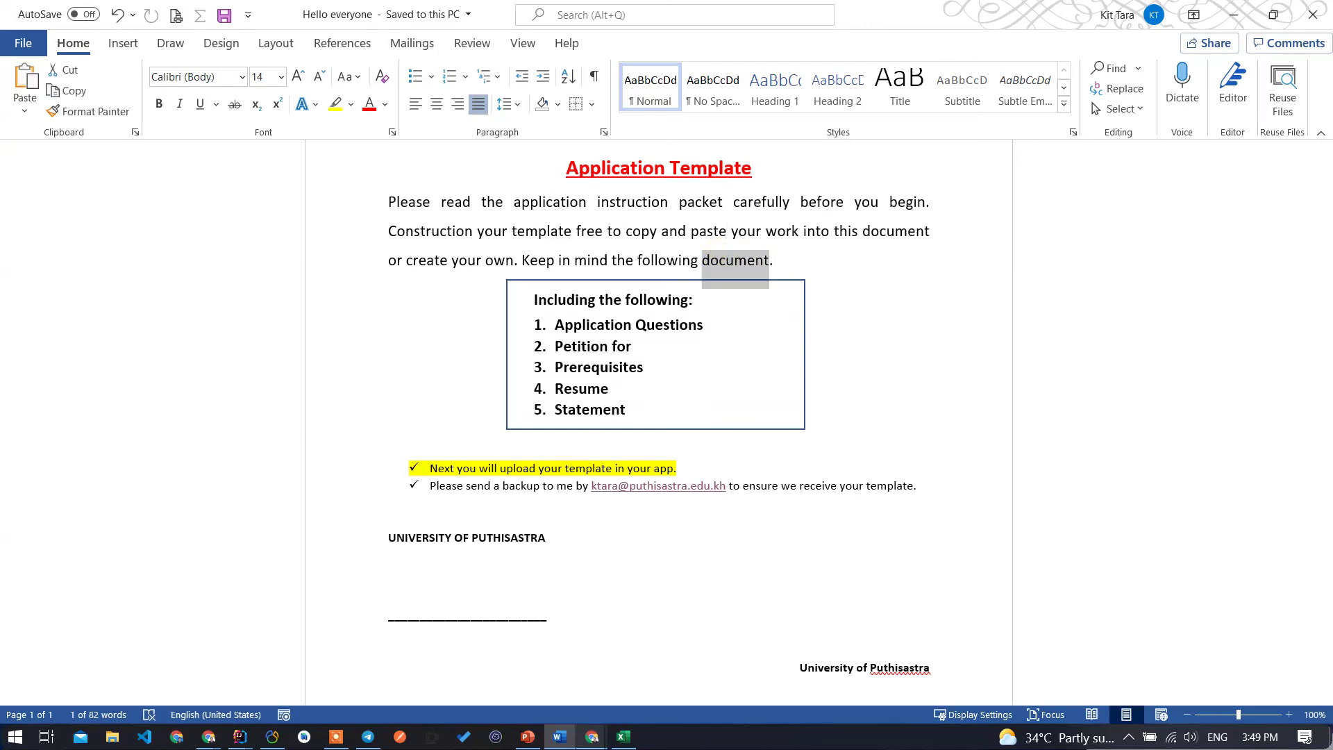
left_click(709, 259)
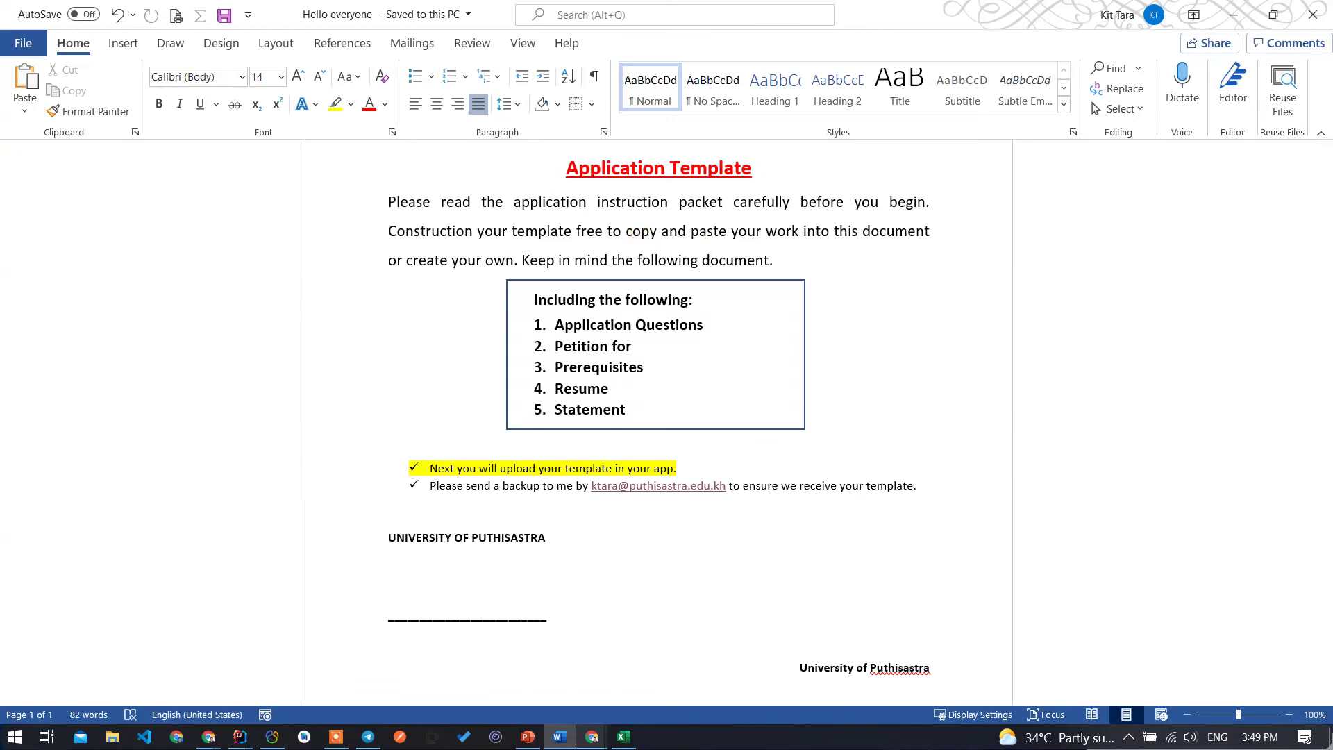
key("alt+Tab")
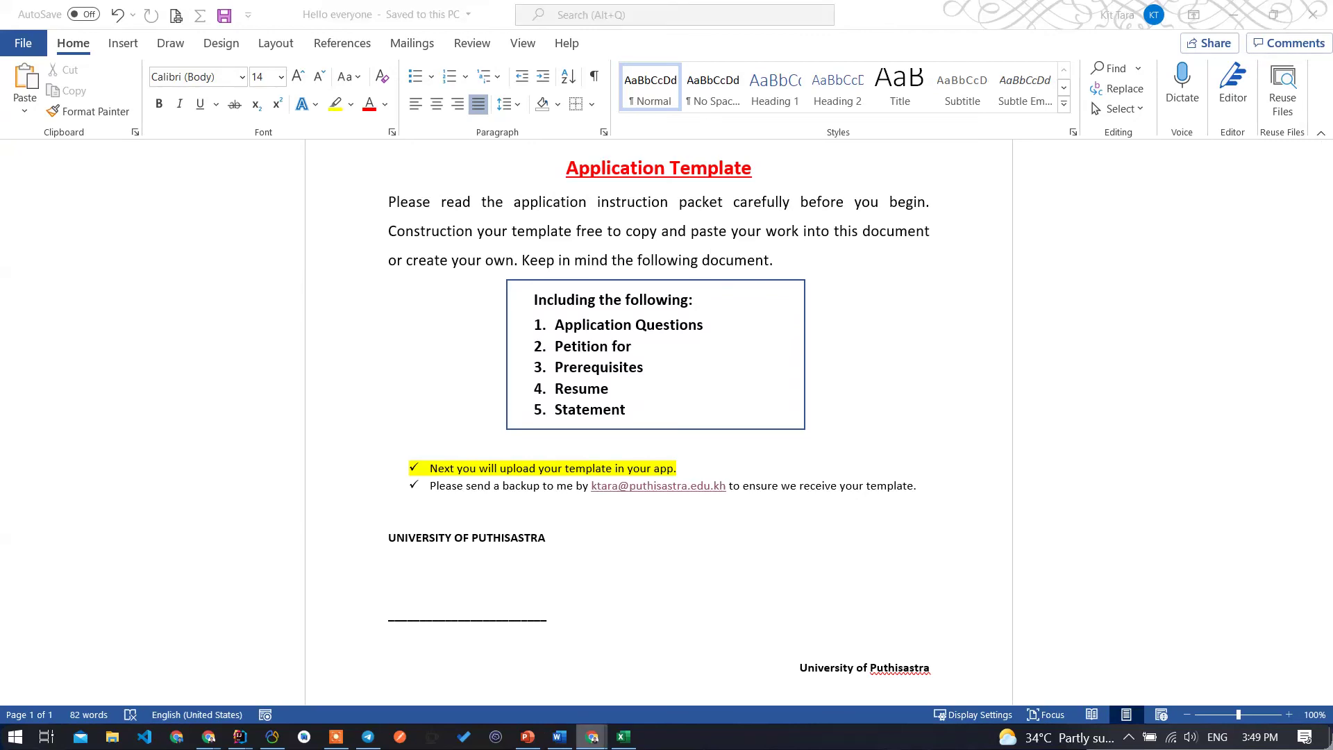